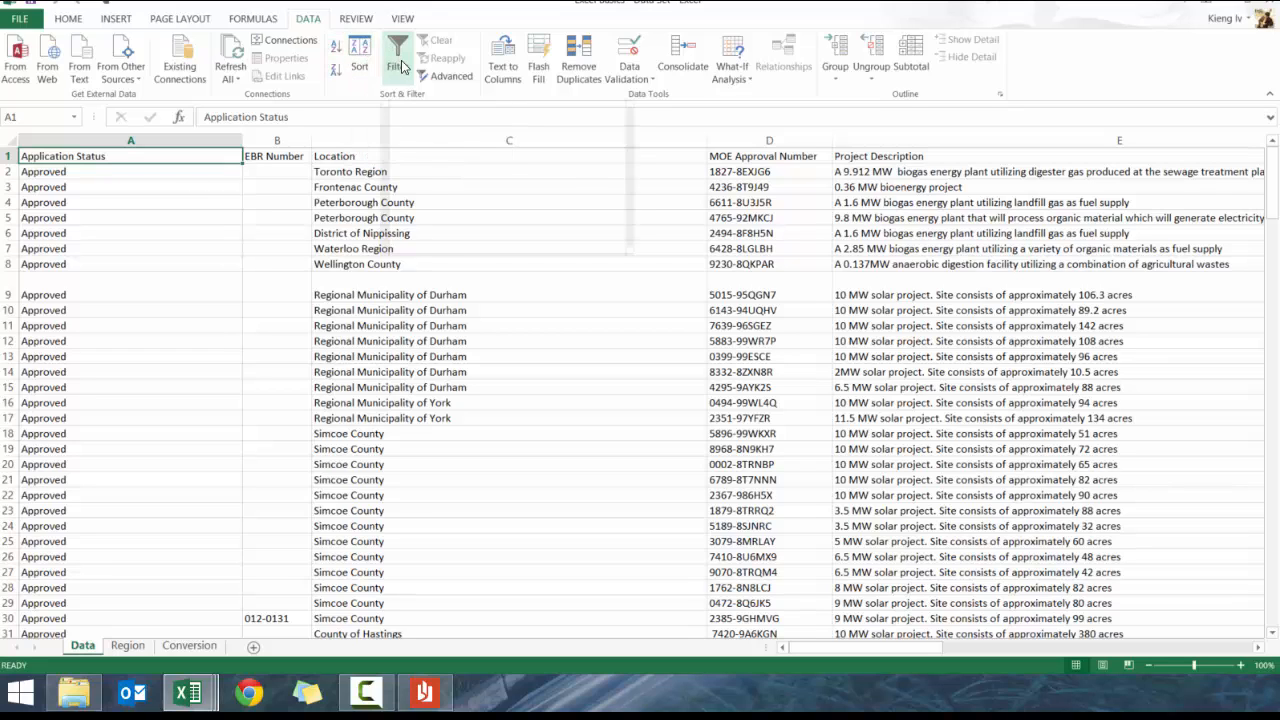
Sort the rows by Location A to Z, then undo that sort
{"action": "left_click", "coordinate": [362, 158]}
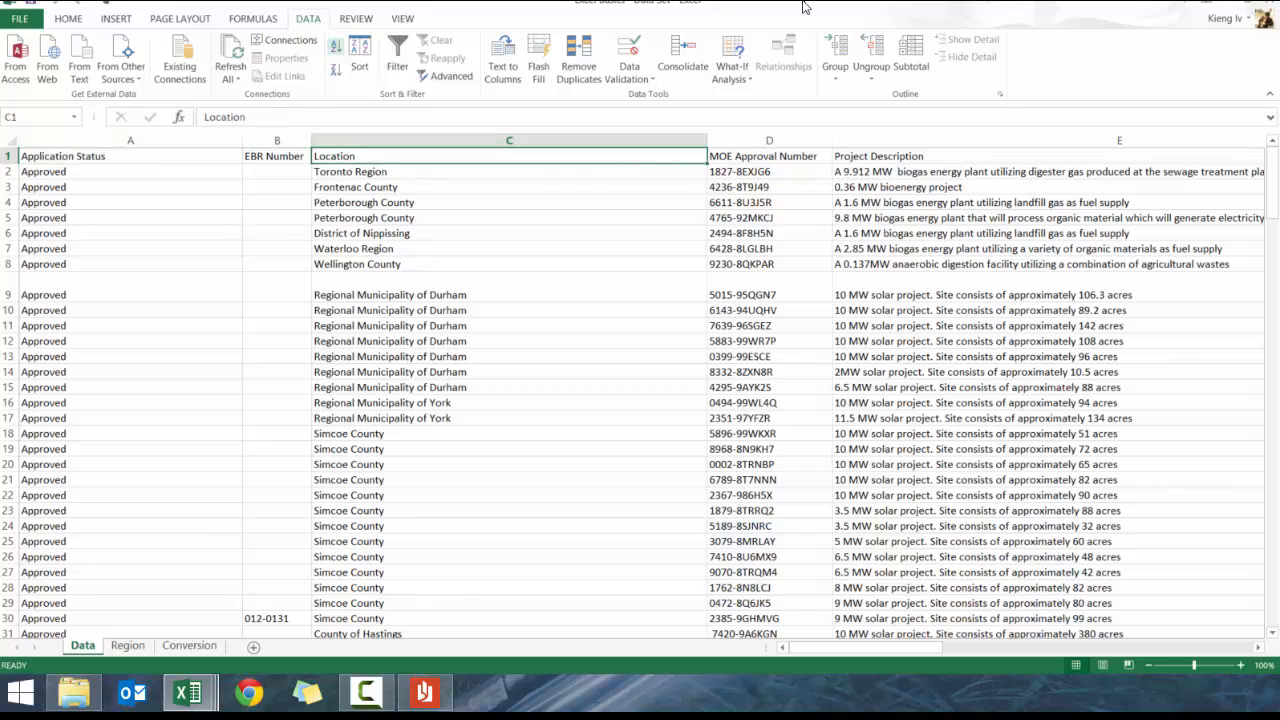
{"action": "left_click", "coordinate": [336, 47]}
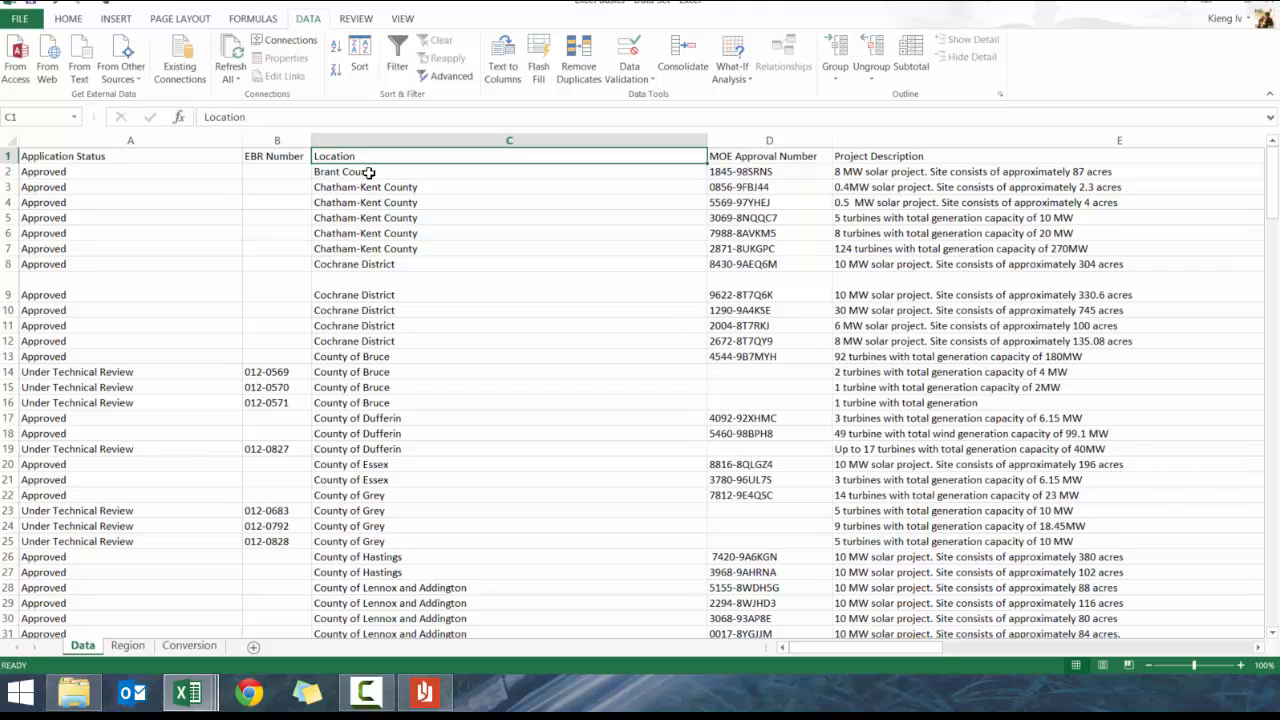
{"action": "key", "text": "ctrl+z"}
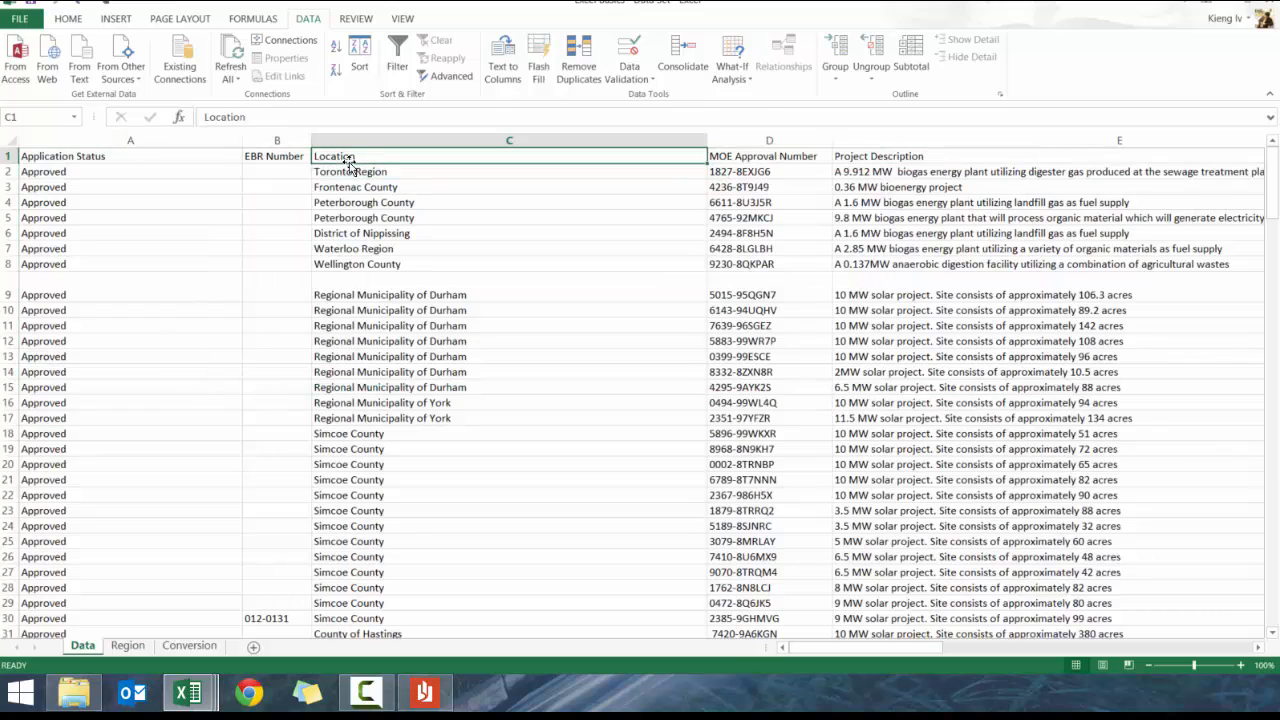
Try out selections of single and multiple Location cells
{"action": "left_click_drag", "start_coordinate": [350, 171], "coordinate": [349, 307]}
{"action": "left_click", "coordinate": [360, 201]}
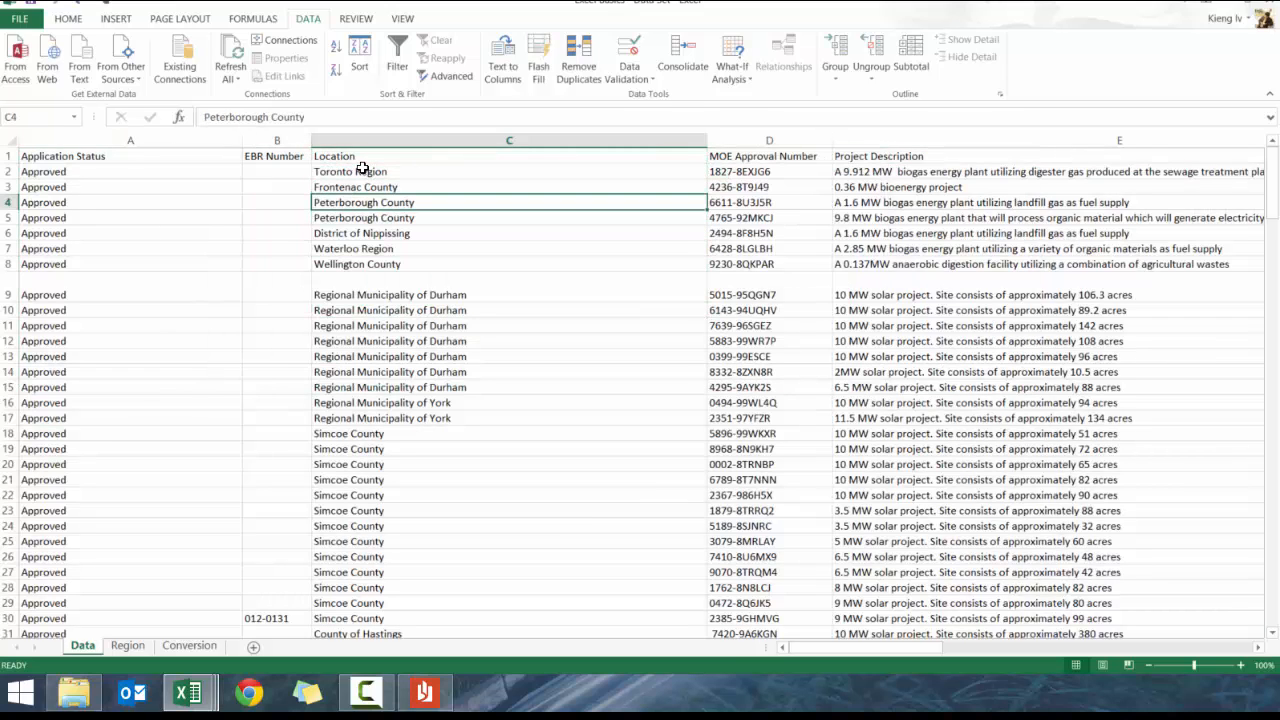
{"action": "left_click_drag", "start_coordinate": [362, 170], "coordinate": [360, 264]}
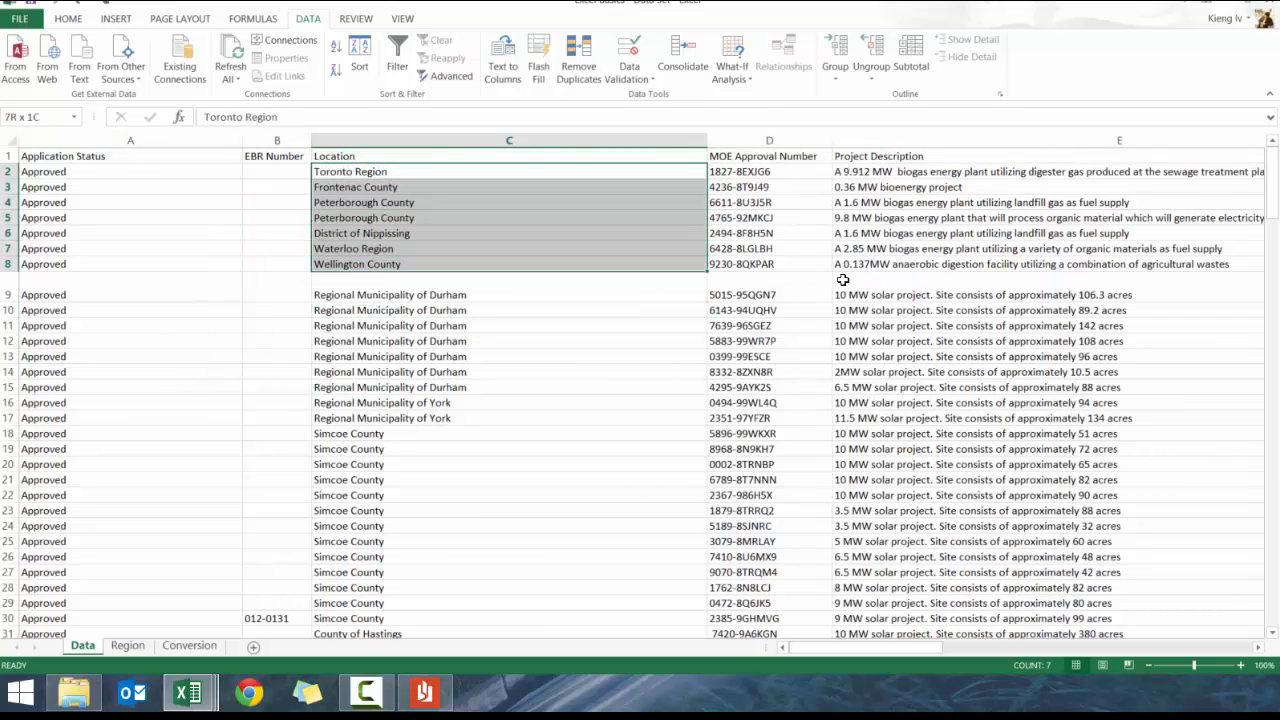
{"action": "left_click", "coordinate": [362, 206]}
{"action": "left_click", "coordinate": [360, 234]}
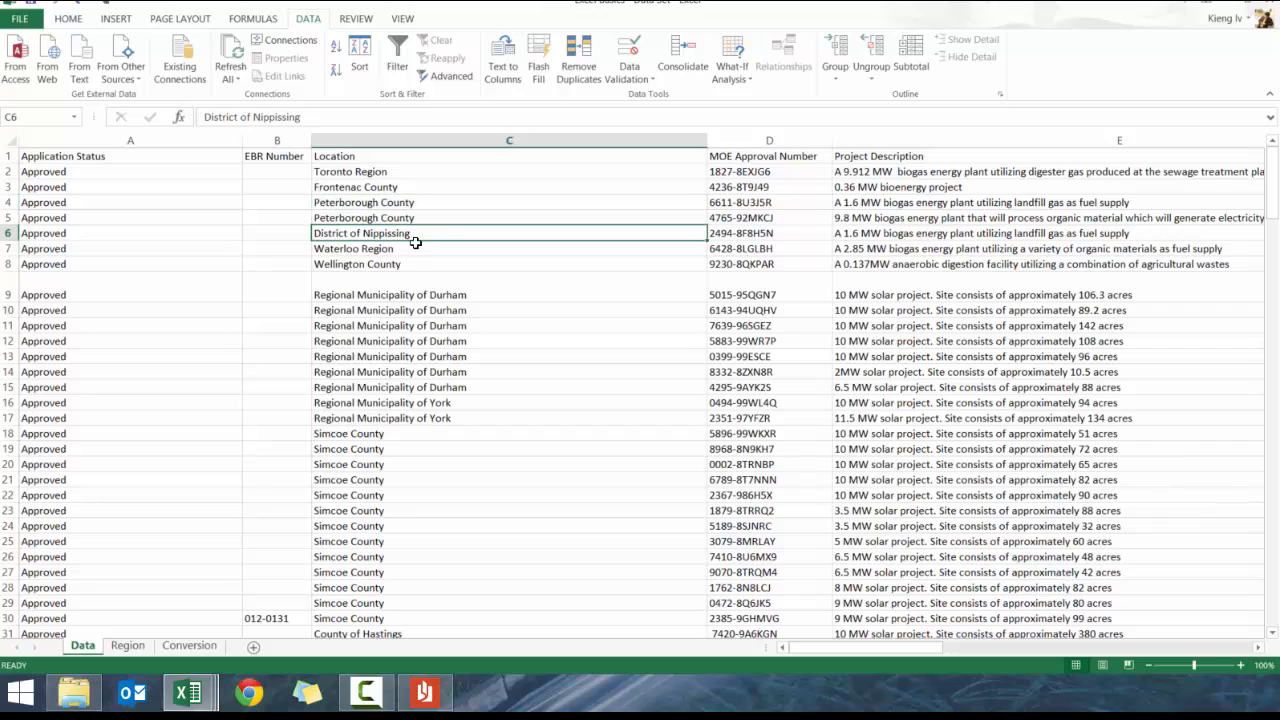
From the Location header, sort A to Z, then Z to A with Wellington County first
{"action": "left_click", "coordinate": [385, 157]}
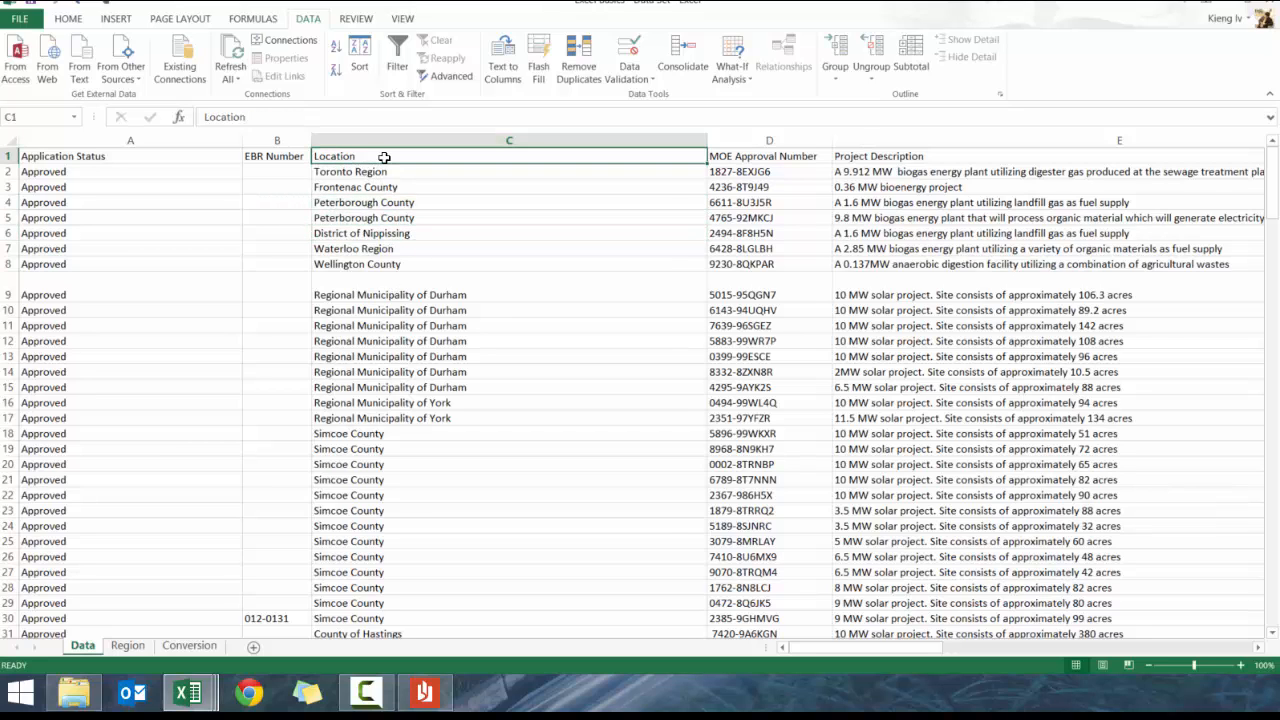
{"action": "left_click", "coordinate": [336, 52]}
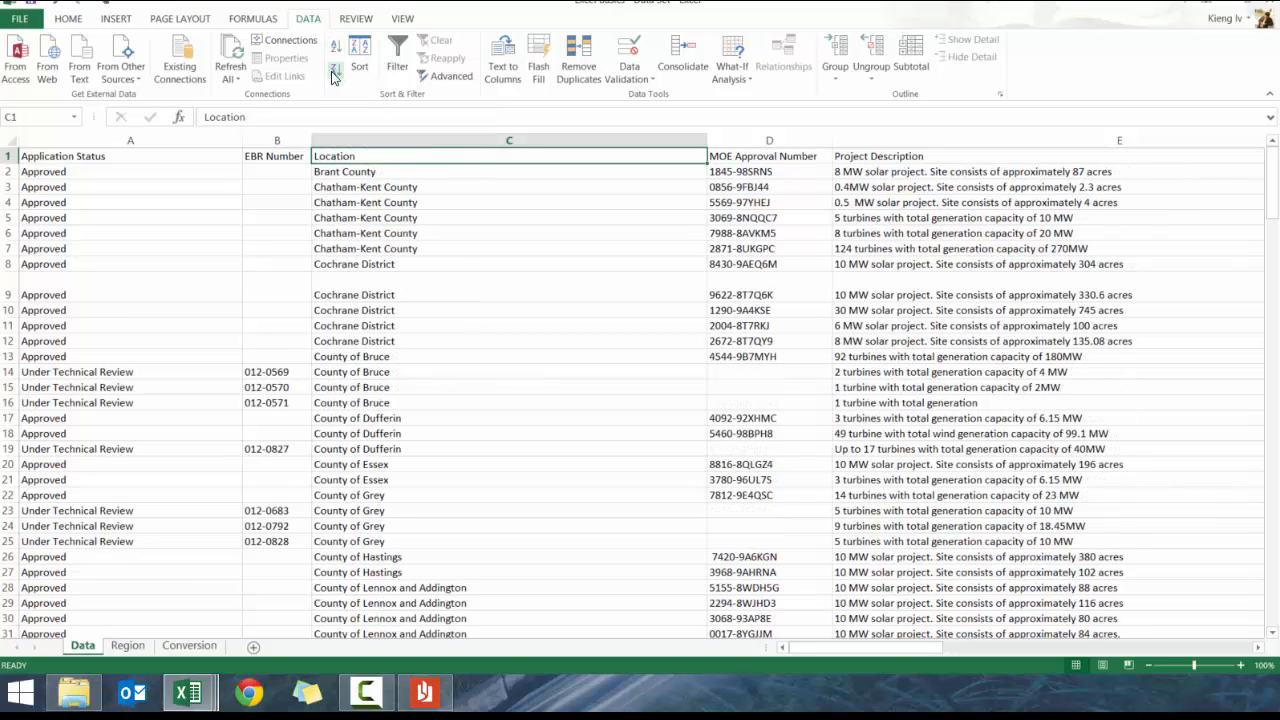
{"action": "left_click", "coordinate": [336, 70]}
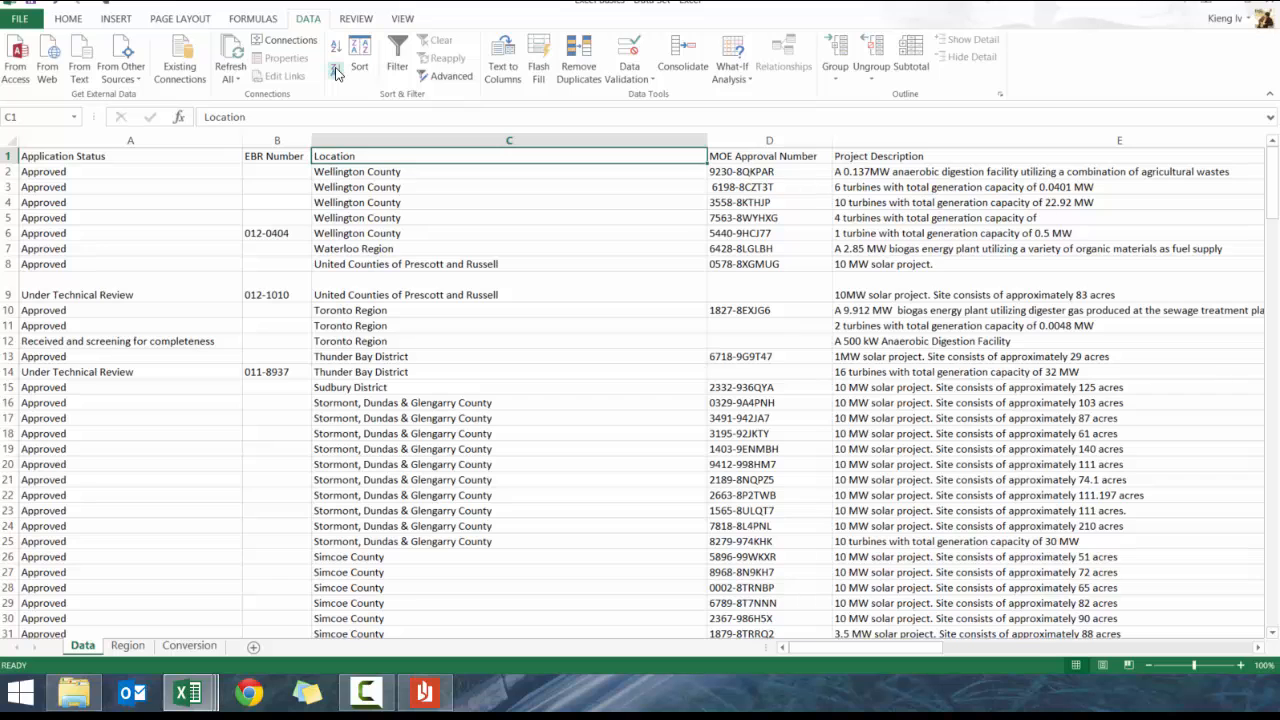
Sort the rows by Capacity smallest to largest, then largest to smallest
{"action": "key", "text": "Right"}
{"action": "key", "text": "Right"}
{"action": "key", "text": "Right"}
{"action": "key", "text": "Right"}
{"action": "key", "text": "Right"}
{"action": "key", "text": "Right"}
{"action": "key", "text": "Right"}
{"action": "key", "text": "Right"}
{"action": "key", "text": "Right"}
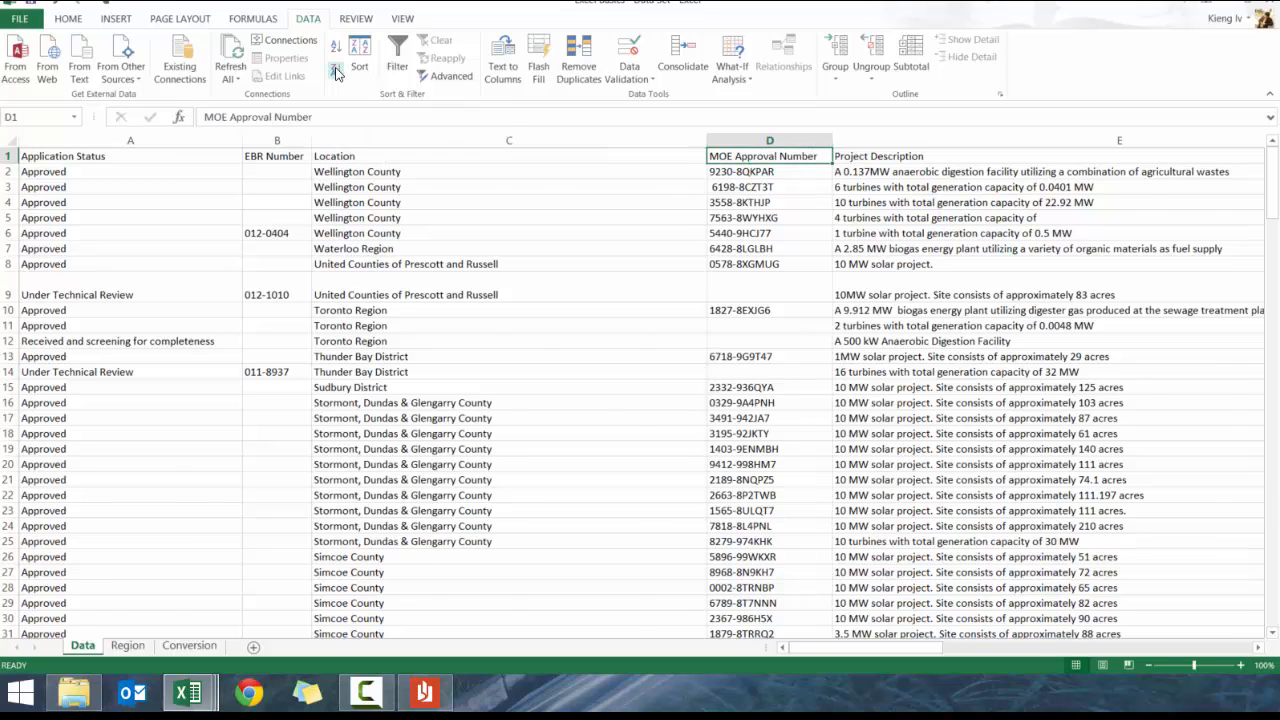
{"action": "key", "text": "Left"}
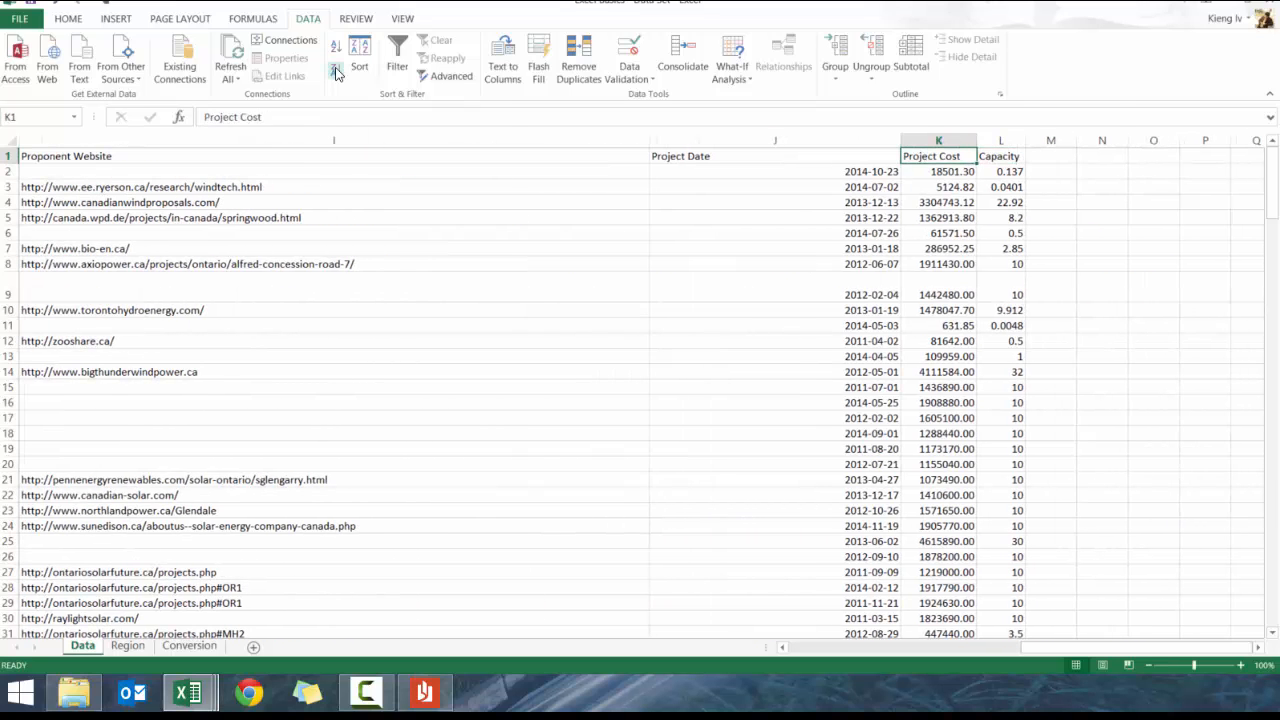
{"action": "left_click", "coordinate": [1003, 175]}
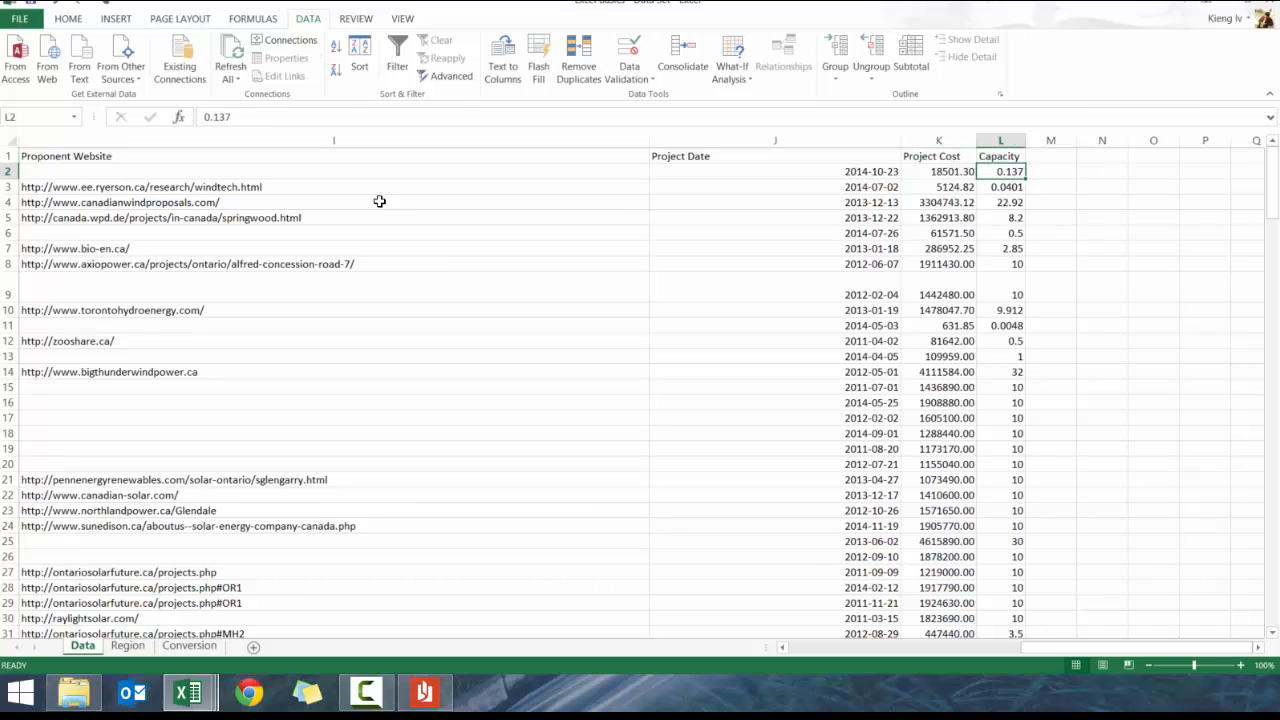
{"action": "left_click", "coordinate": [338, 47]}
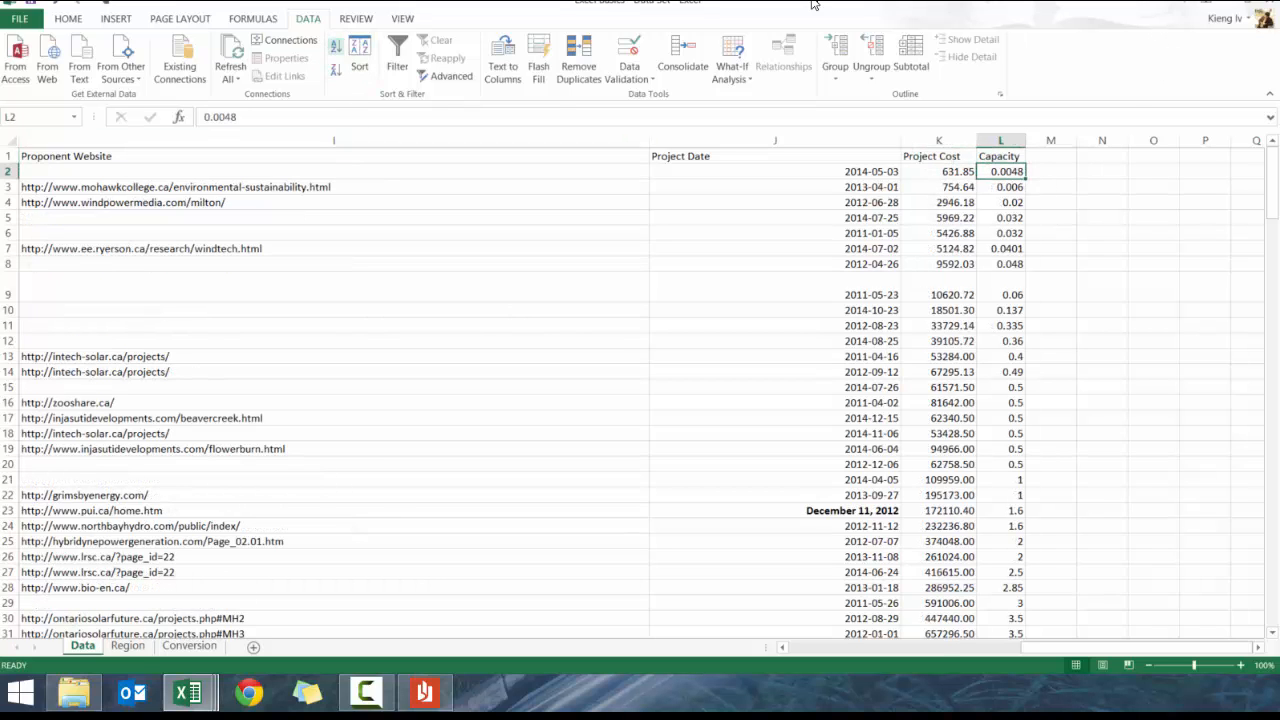
{"action": "left_click", "coordinate": [336, 68]}
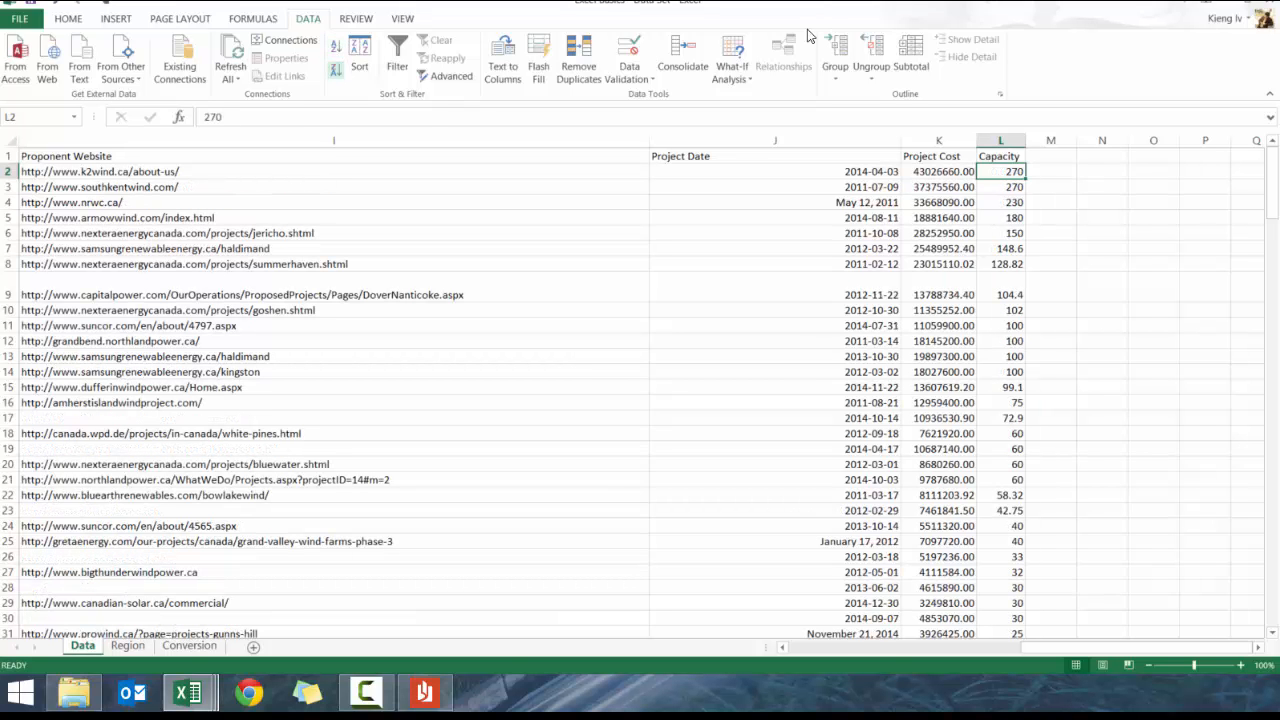
Sort the rows by Project Date oldest to newest, then newest to oldest
{"action": "left_click", "coordinate": [845, 173]}
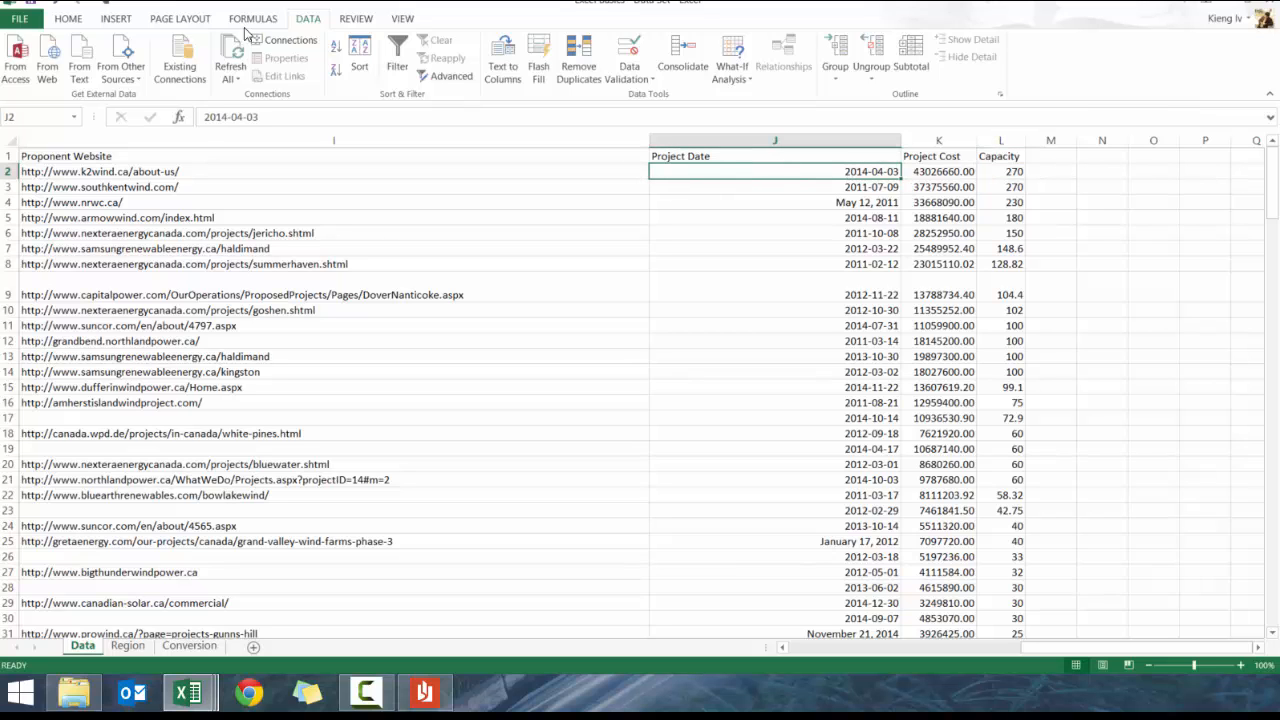
{"action": "left_click", "coordinate": [335, 48]}
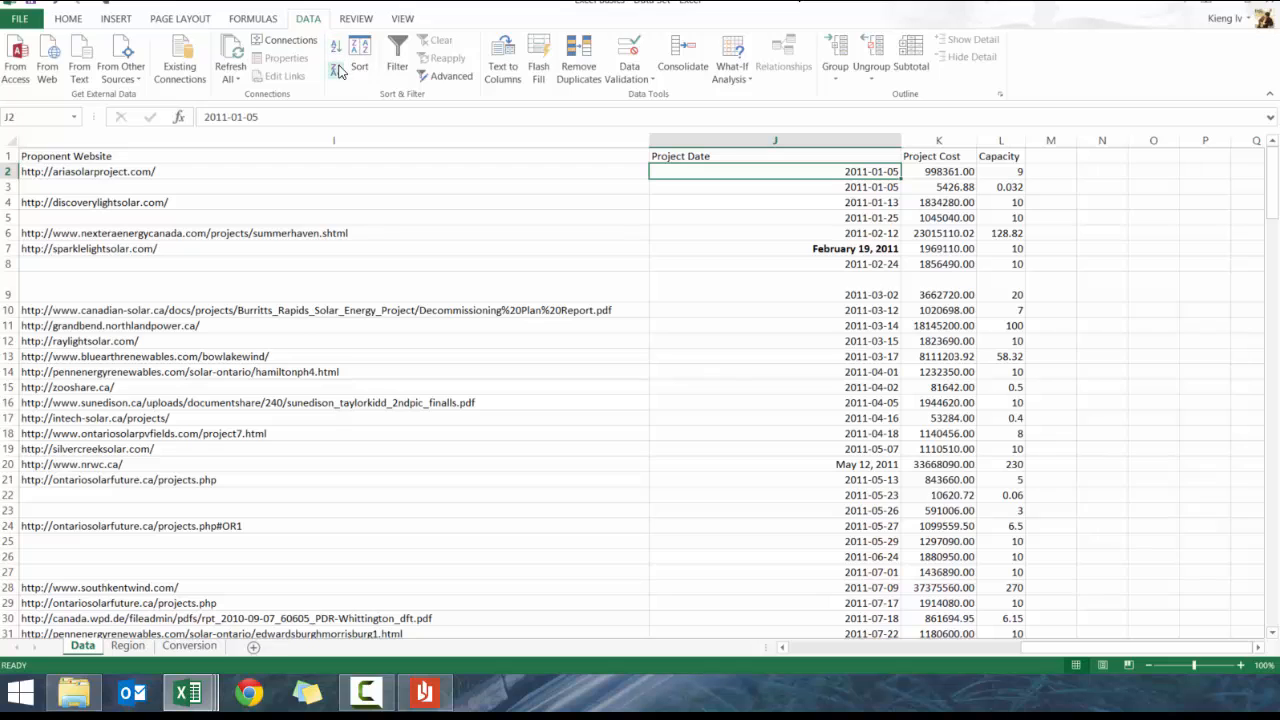
{"action": "left_click", "coordinate": [340, 68]}
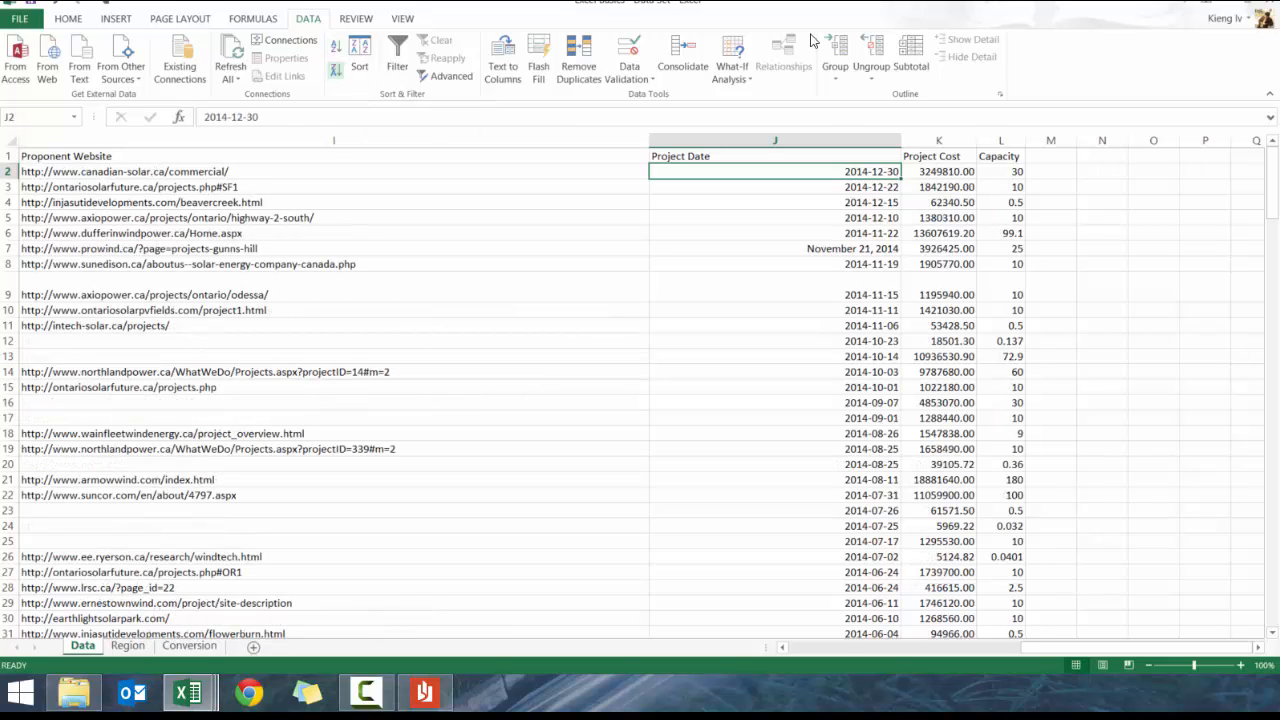
{"action": "key", "text": "Up"}
{"action": "key", "text": "Left"}
{"action": "key", "text": "Left"}
{"action": "key", "text": "Left"}
{"action": "key", "text": "Left"}
{"action": "key", "text": "Left"}
{"action": "key", "text": "Left"}
{"action": "key", "text": "Left"}
{"action": "key", "text": "Left"}
{"action": "key", "text": "Left"}
From cell D2, sort the rows ascending by MOE Approval Number and review the results
{"action": "key", "text": "Down"}
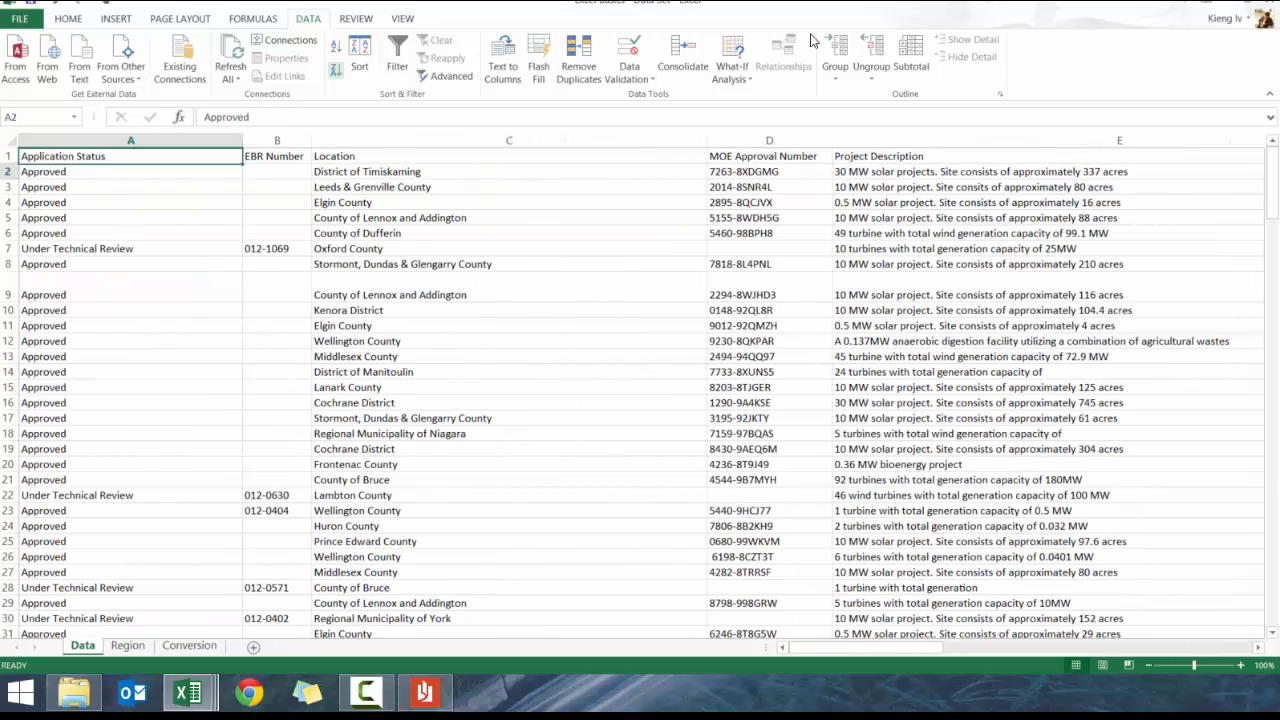
{"action": "key", "text": "Right"}
{"action": "key", "text": "Right"}
{"action": "key", "text": "Right"}
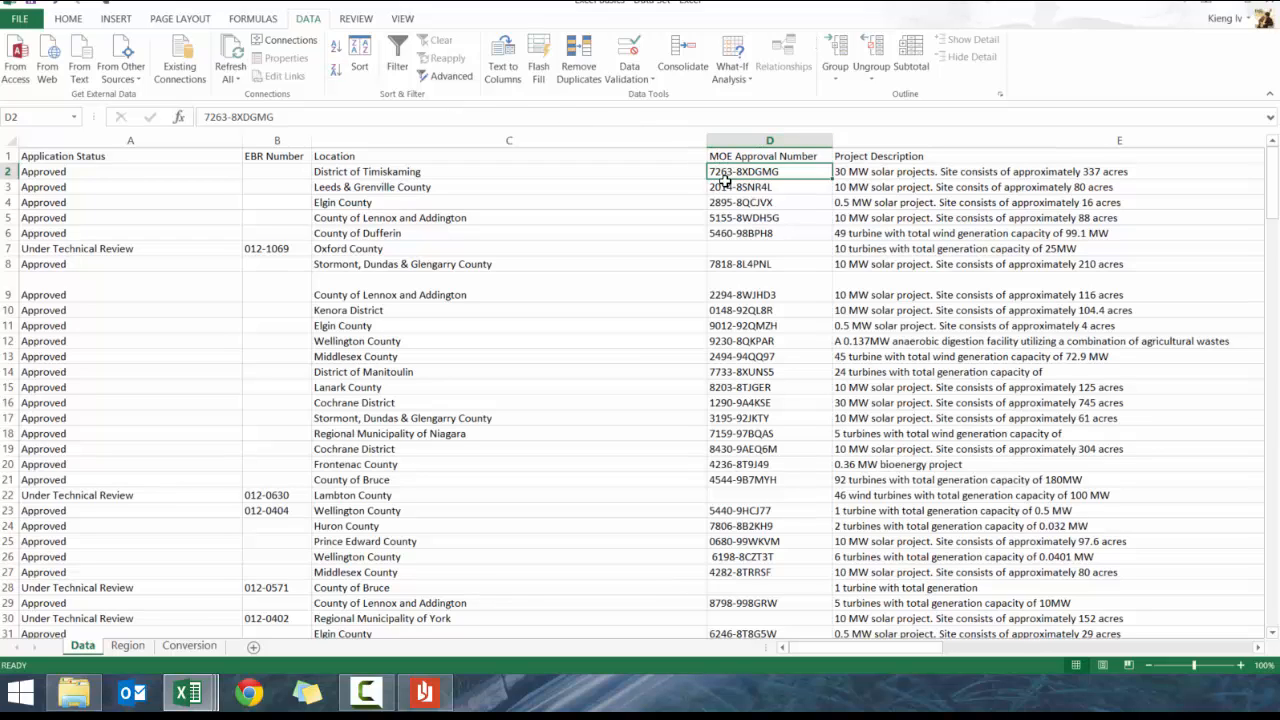
{"action": "left_click", "coordinate": [340, 46]}
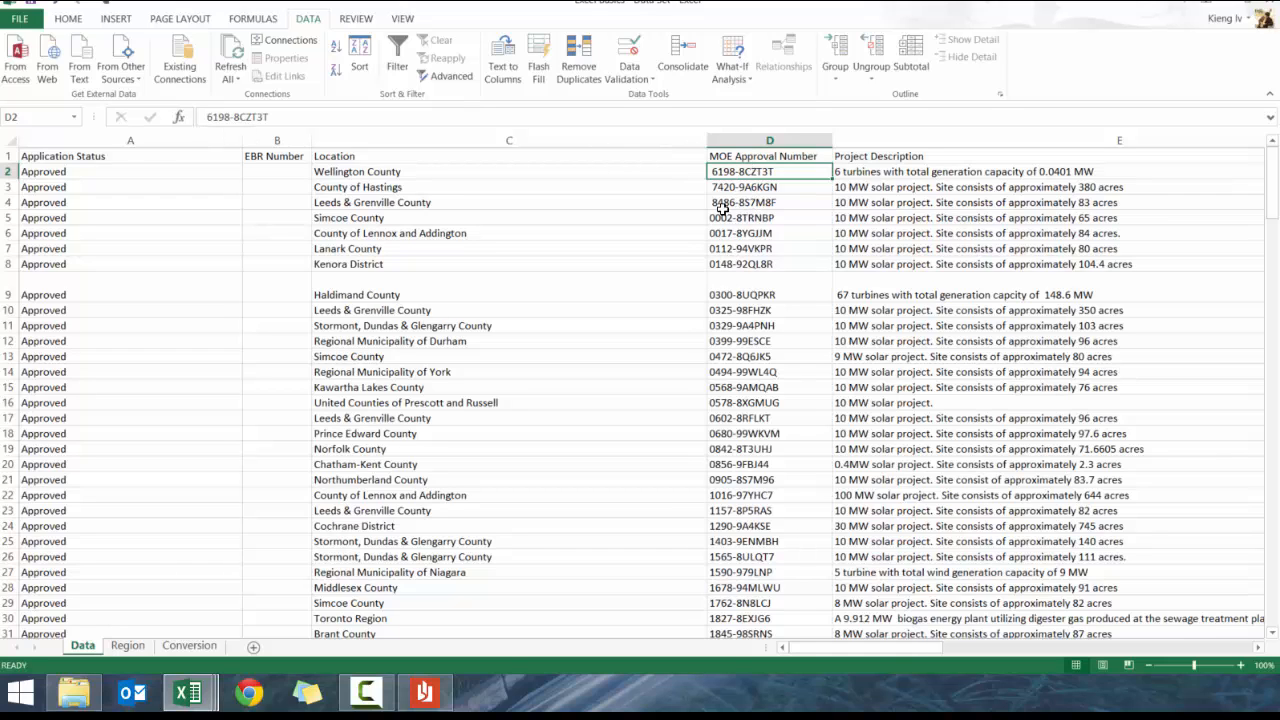
{"action": "scroll", "coordinate": [746, 305], "scroll_direction": "down", "scroll_amount": 2}
{"action": "scroll", "coordinate": [750, 300], "scroll_direction": "up", "scroll_amount": 2}
{"action": "left_click", "coordinate": [420, 186]}
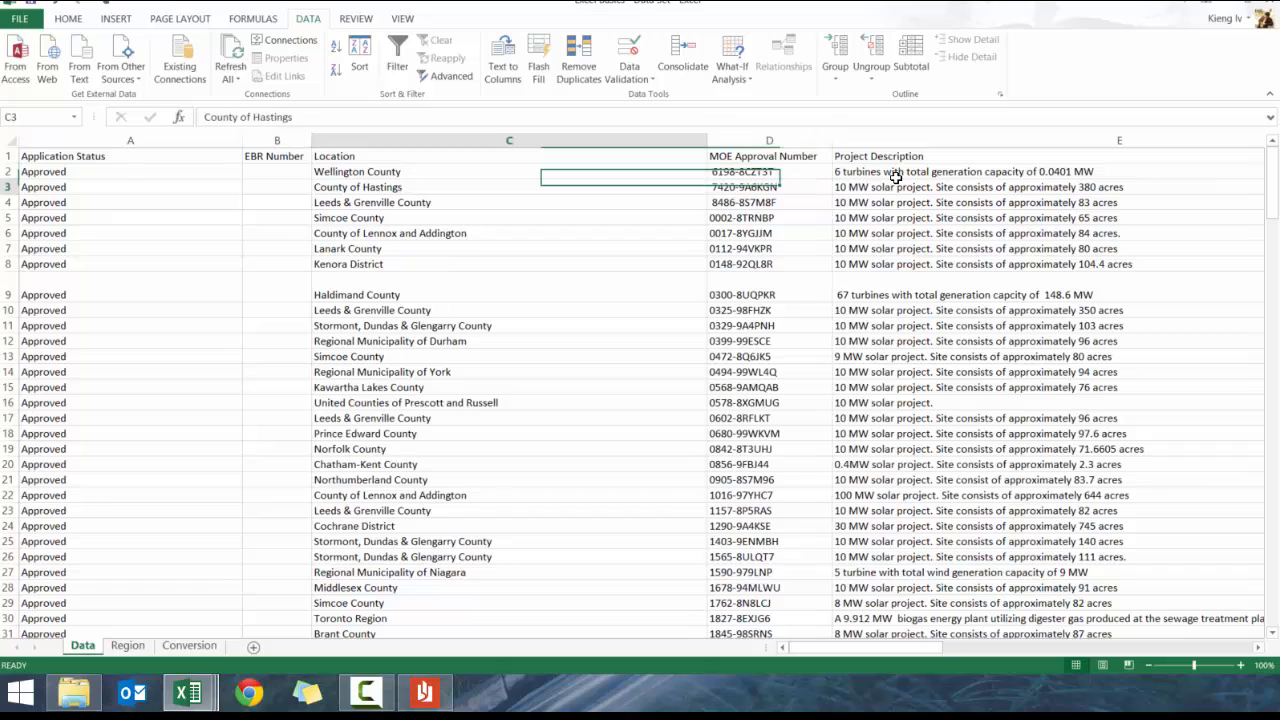
{"action": "left_click", "coordinate": [408, 172]}
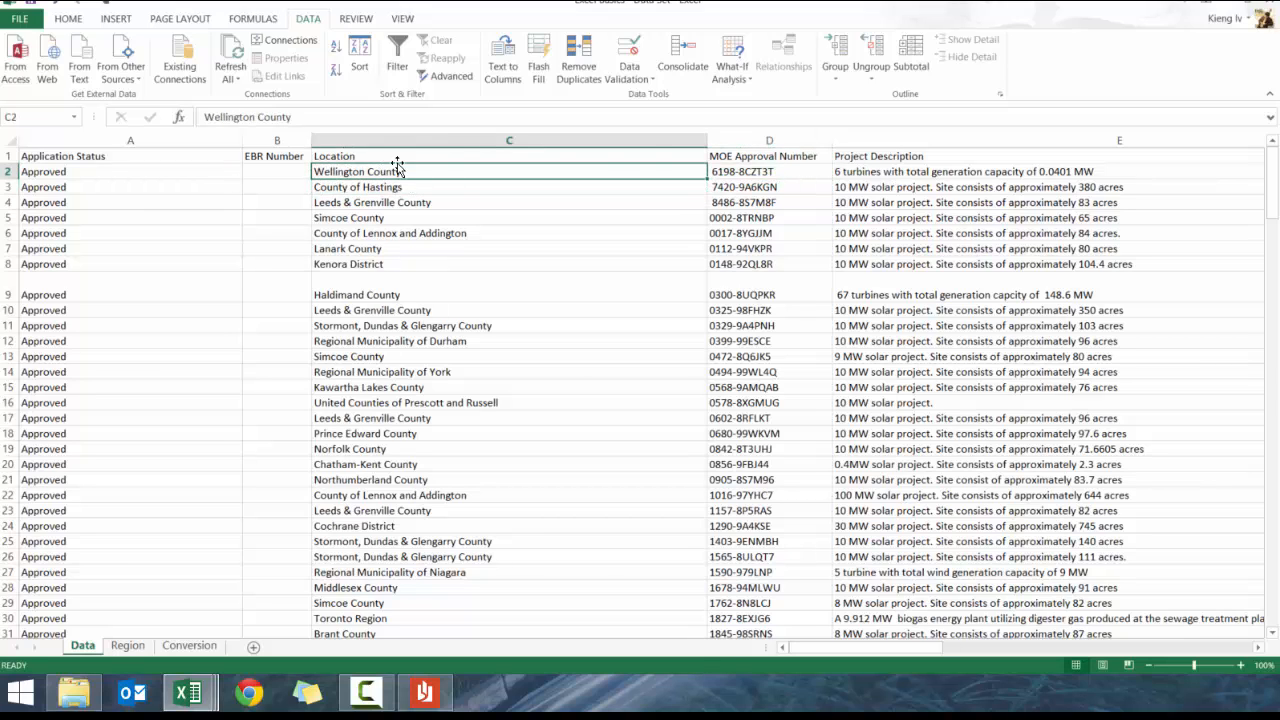
In the Sort dialog, sort by Location A to Z, then by MOE Approval Number
{"action": "left_click", "coordinate": [358, 78]}
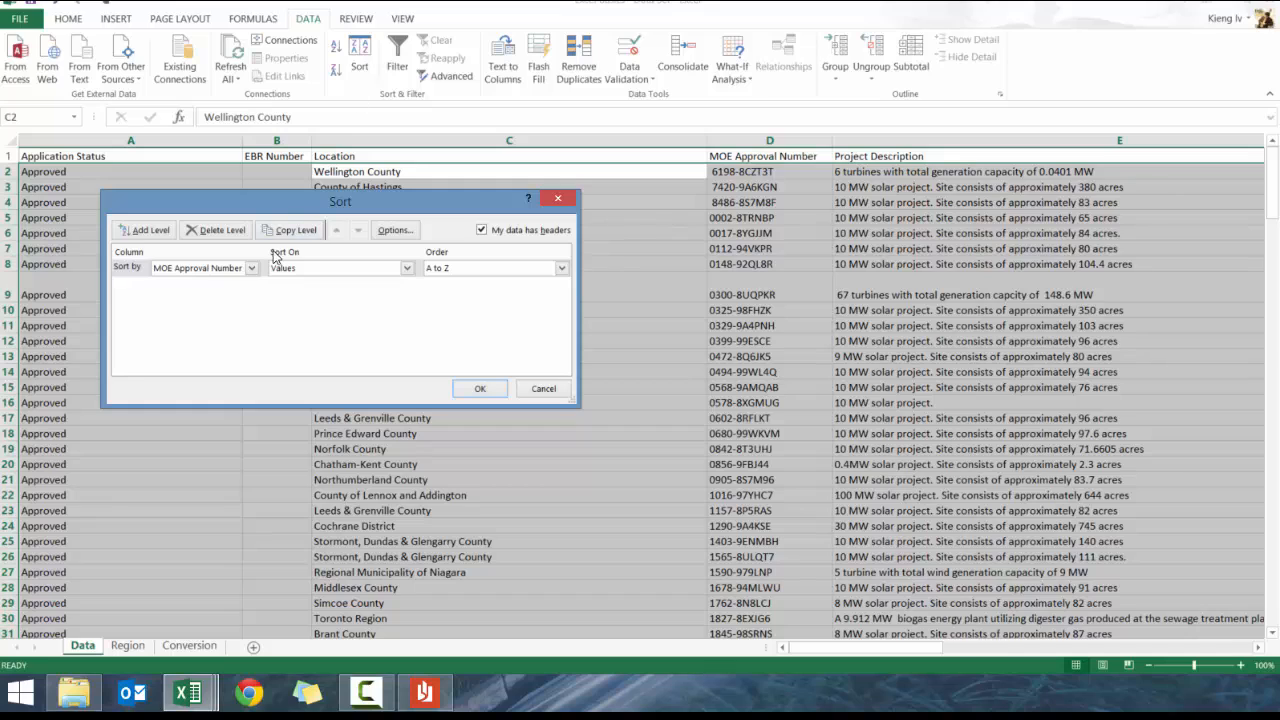
{"action": "left_click", "coordinate": [238, 268]}
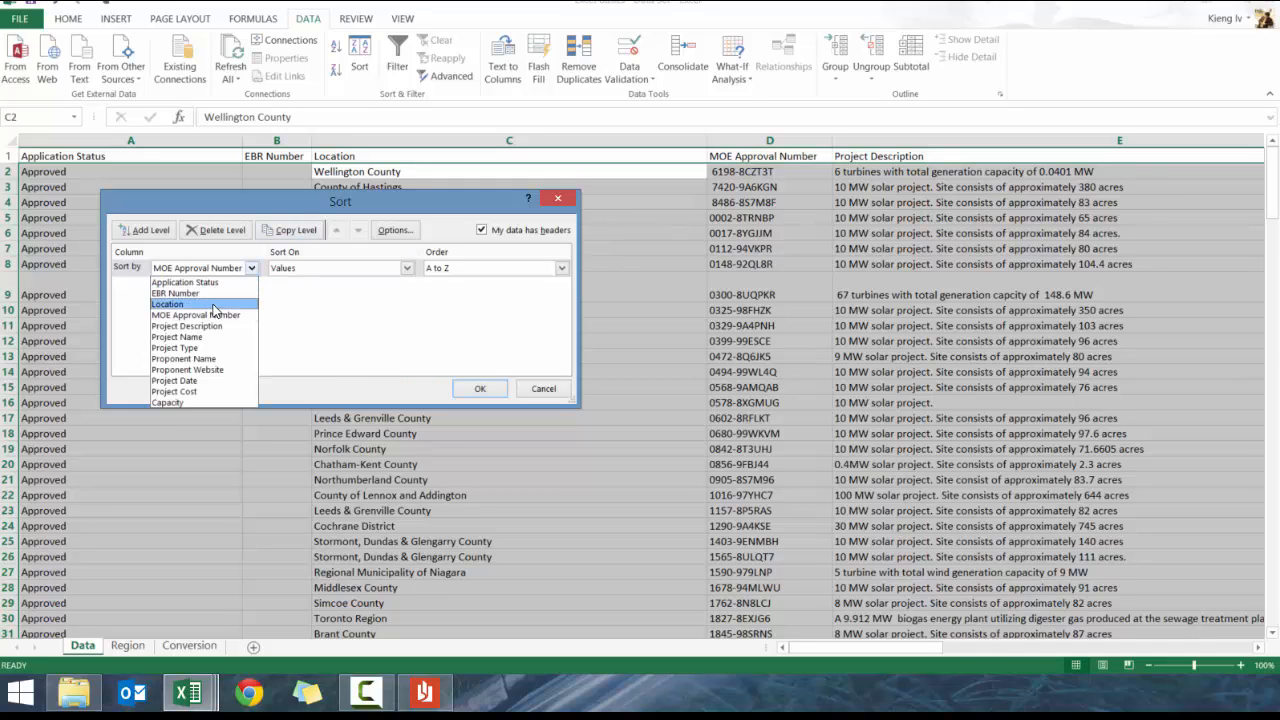
{"action": "left_click", "coordinate": [213, 305]}
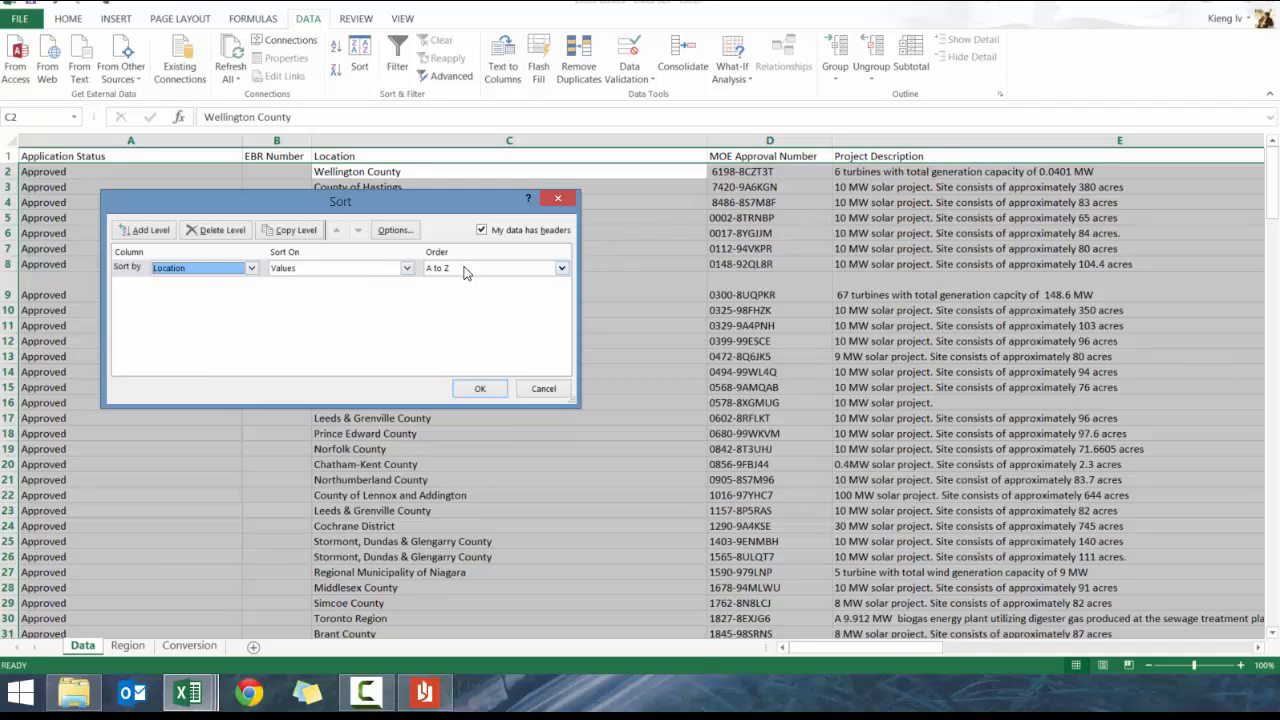
{"action": "left_click", "coordinate": [150, 234]}
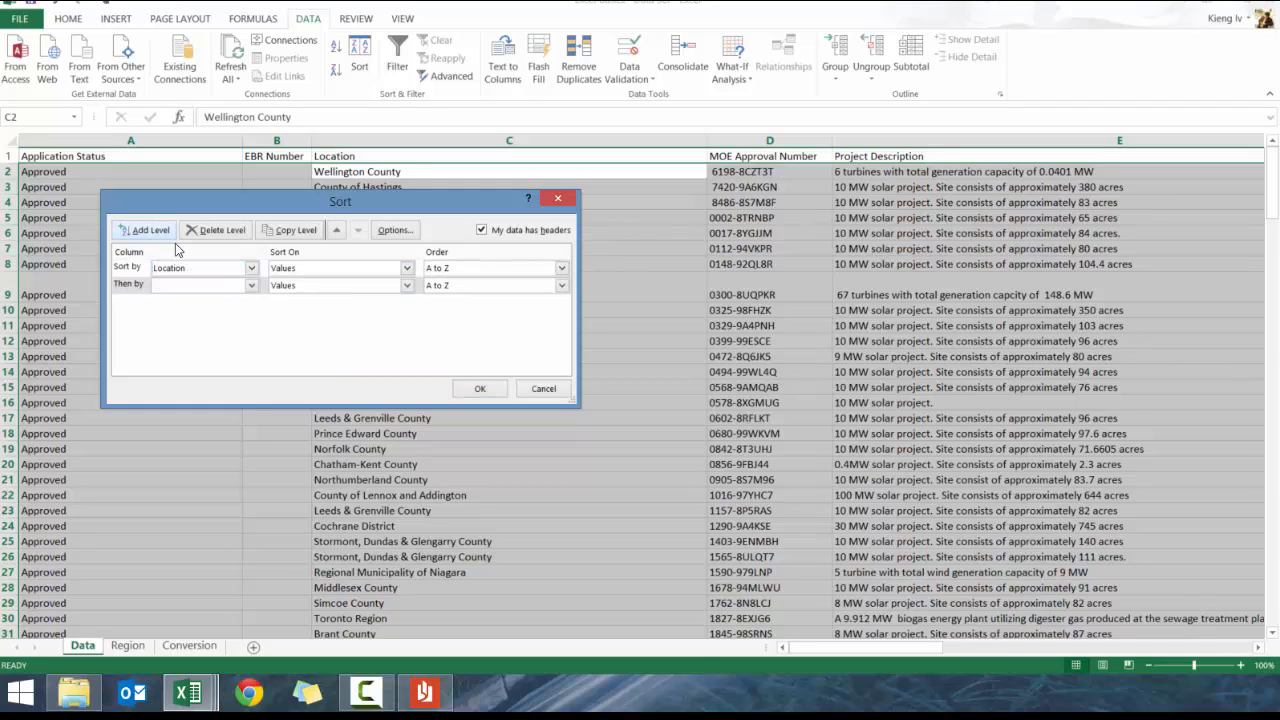
{"action": "left_click", "coordinate": [221, 286]}
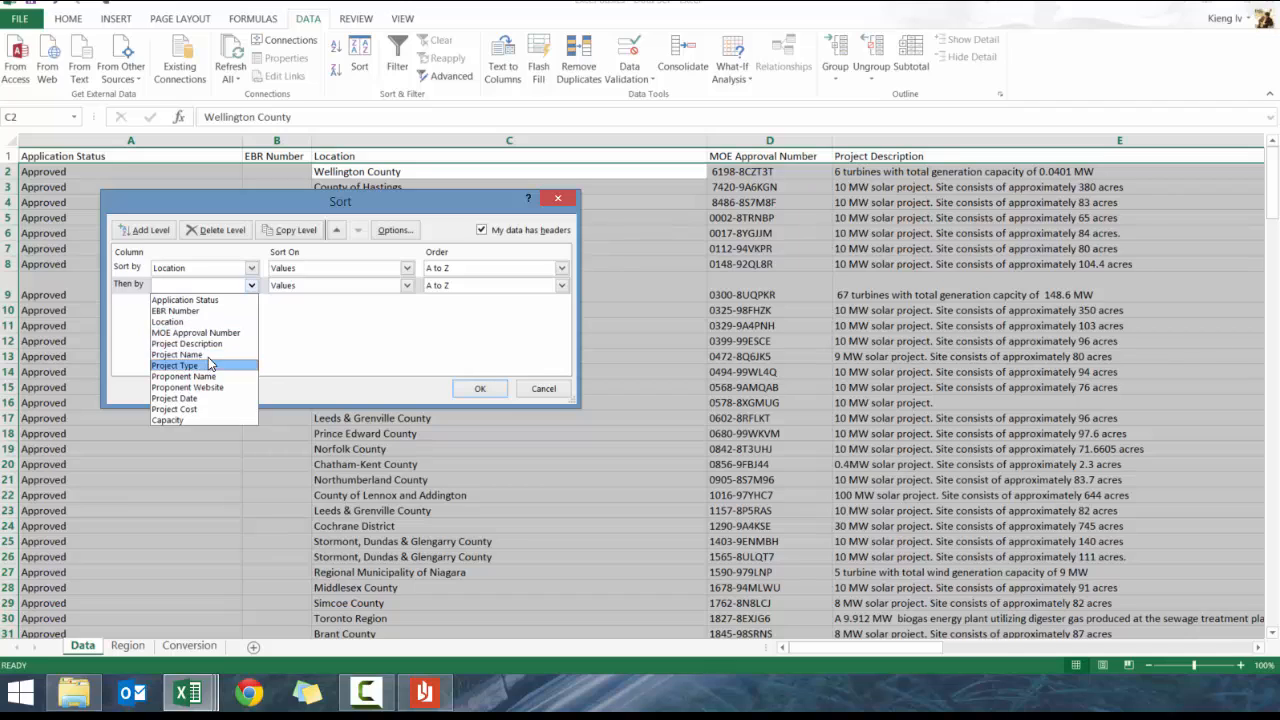
{"action": "left_click", "coordinate": [210, 334]}
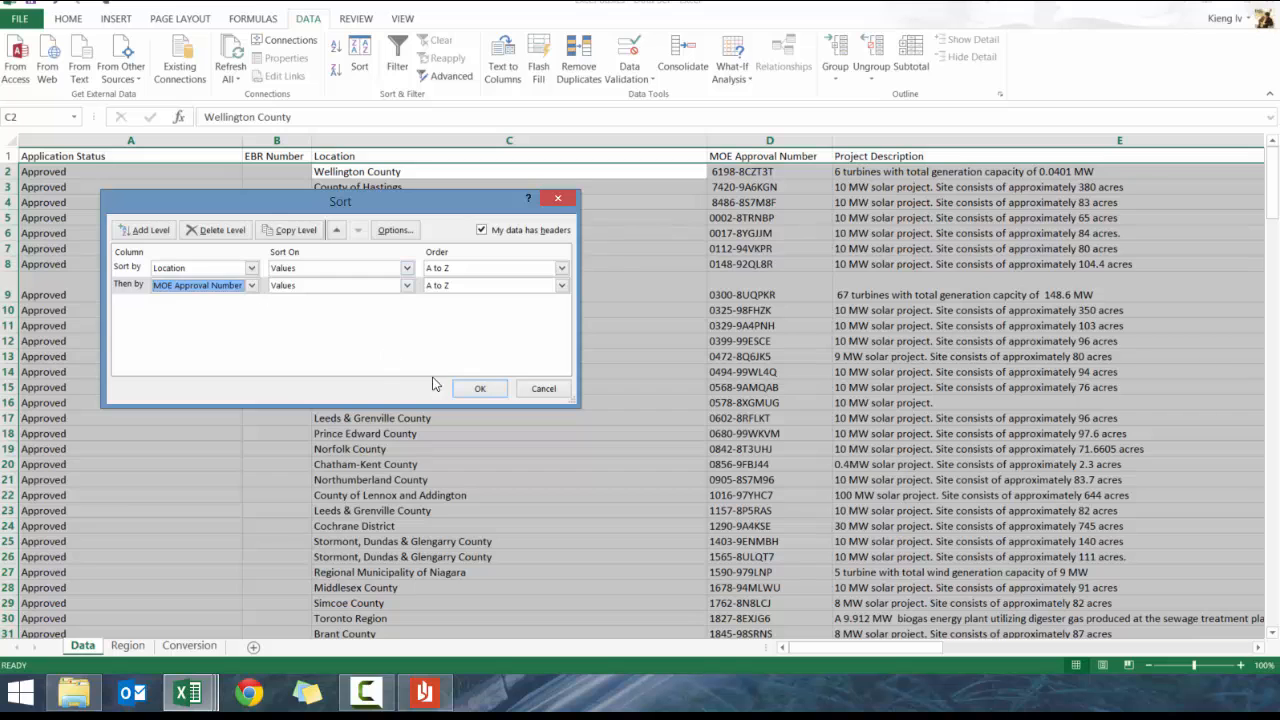
{"action": "left_click", "coordinate": [480, 389]}
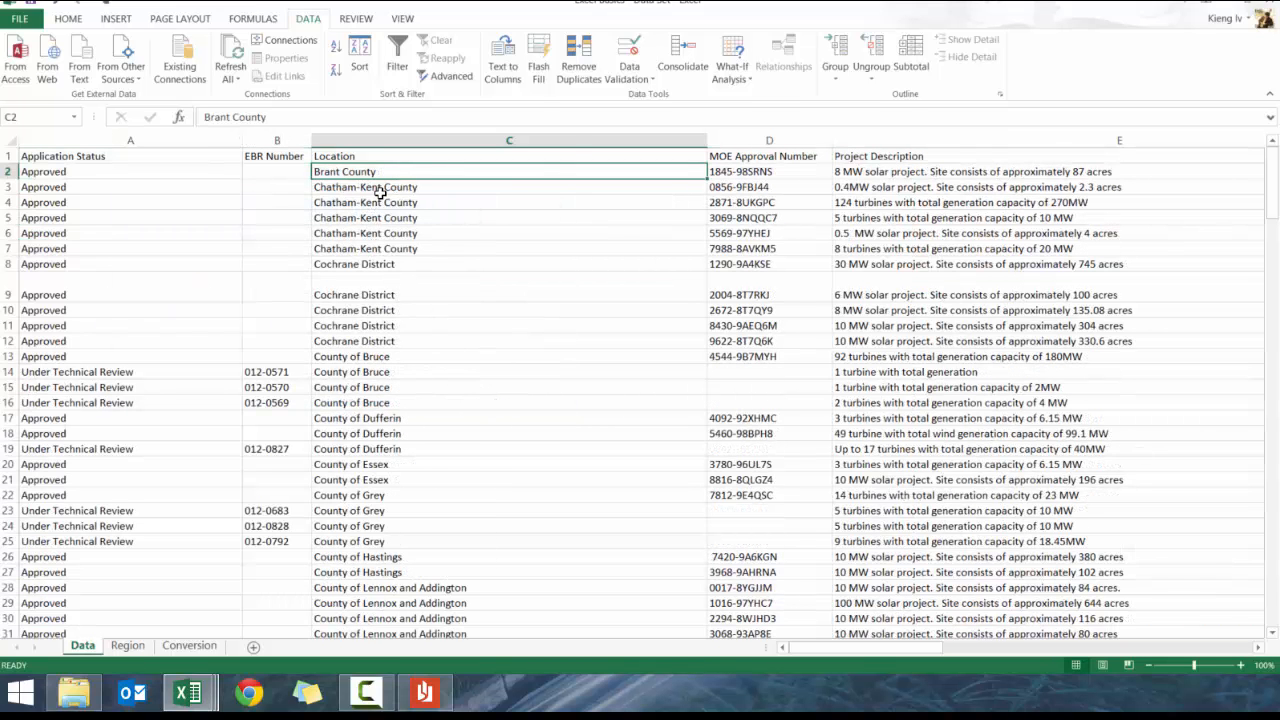
{"action": "left_click_drag", "start_coordinate": [381, 190], "coordinate": [444, 153]}
{"action": "left_click", "coordinate": [412, 172]}
{"action": "left_click", "coordinate": [402, 197]}
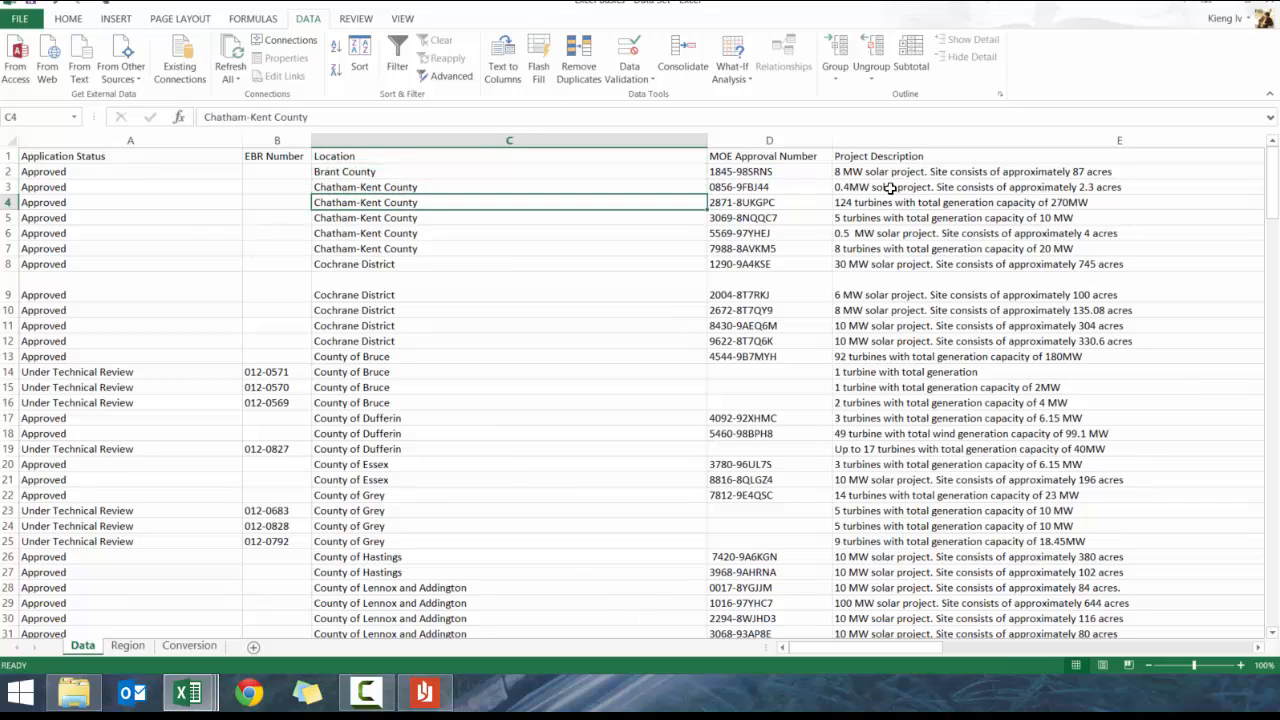
{"action": "left_click", "coordinate": [419, 189]}
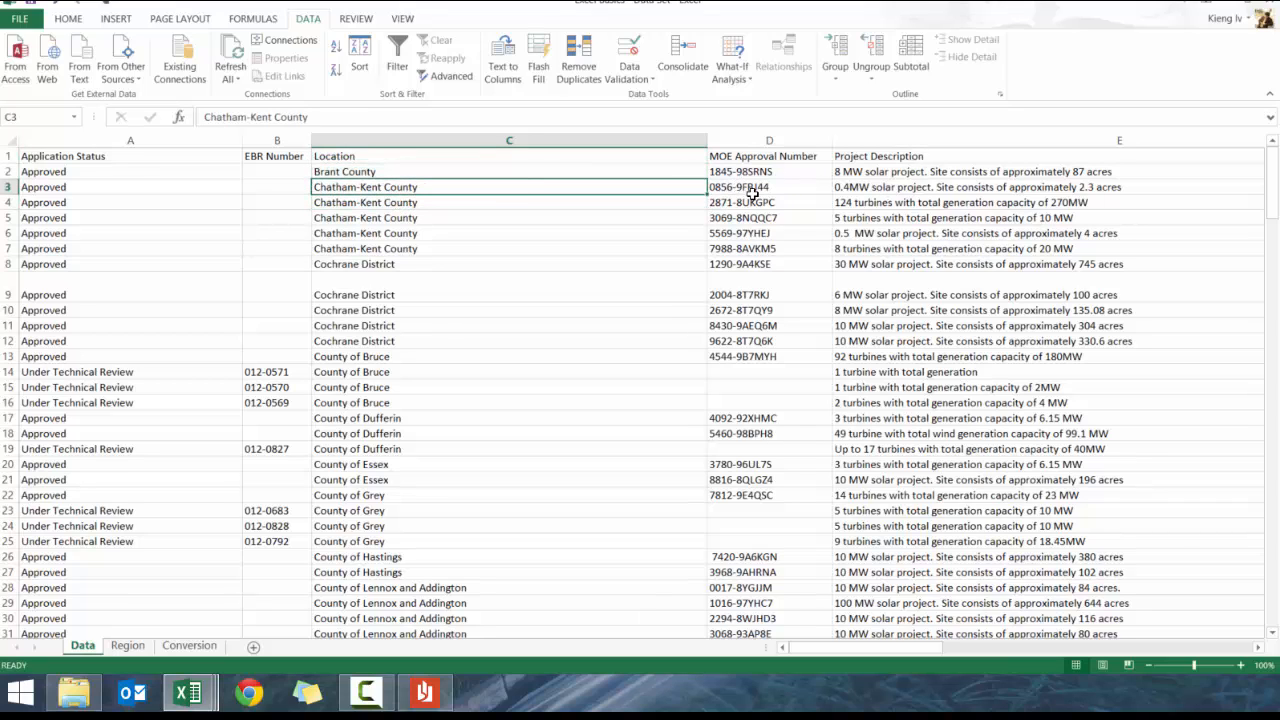
{"action": "left_click_drag", "start_coordinate": [750, 188], "coordinate": [752, 247]}
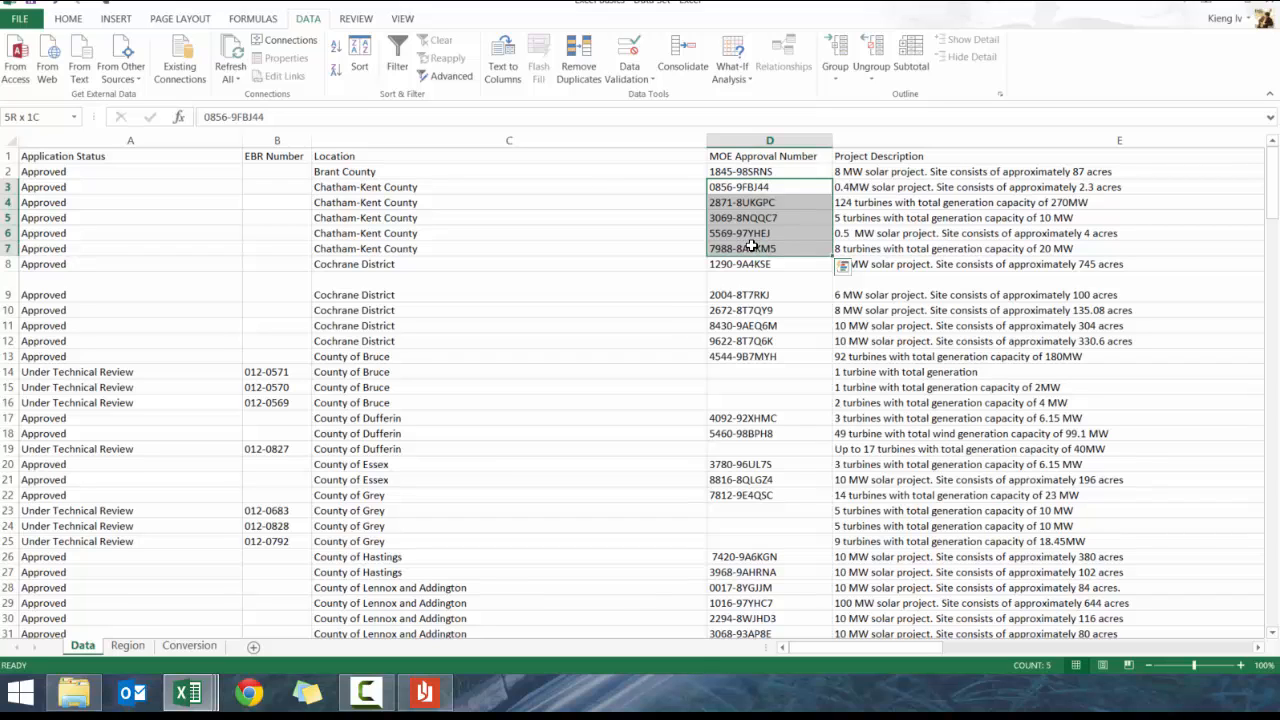
{"action": "left_click", "coordinate": [384, 170]}
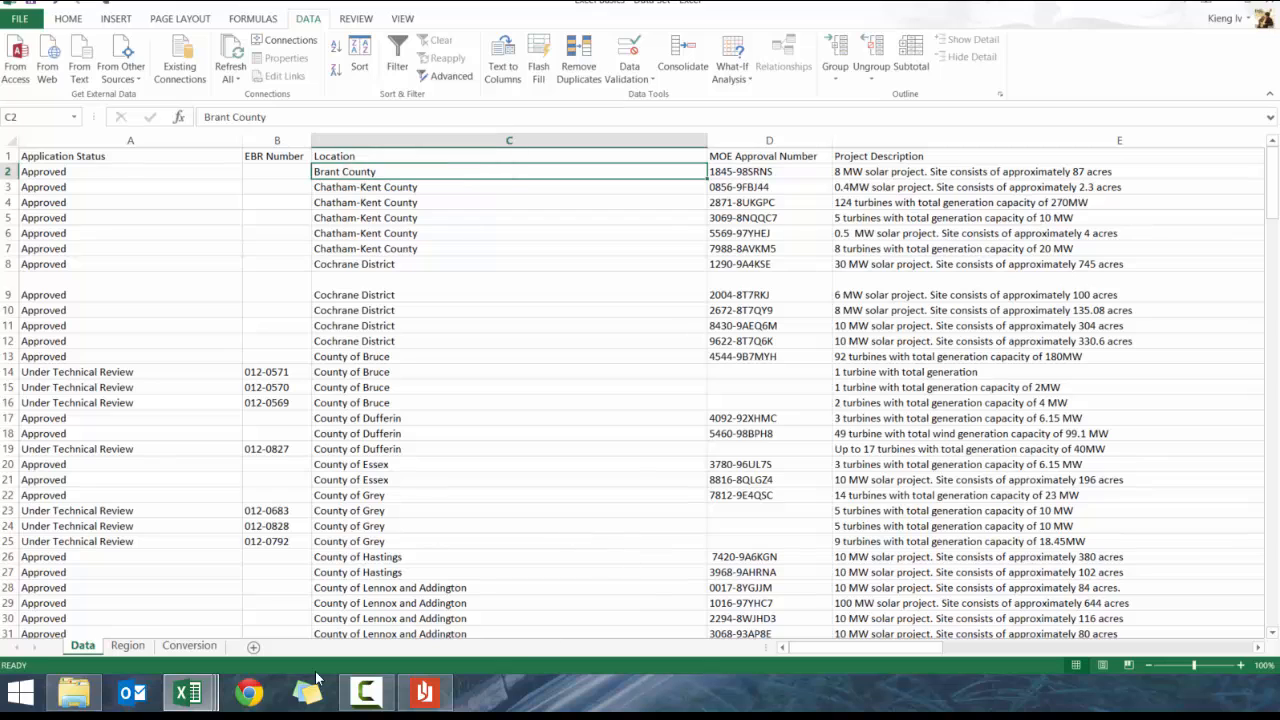
{"action": "left_click_drag", "start_coordinate": [835, 645], "coordinate": [1158, 602]}
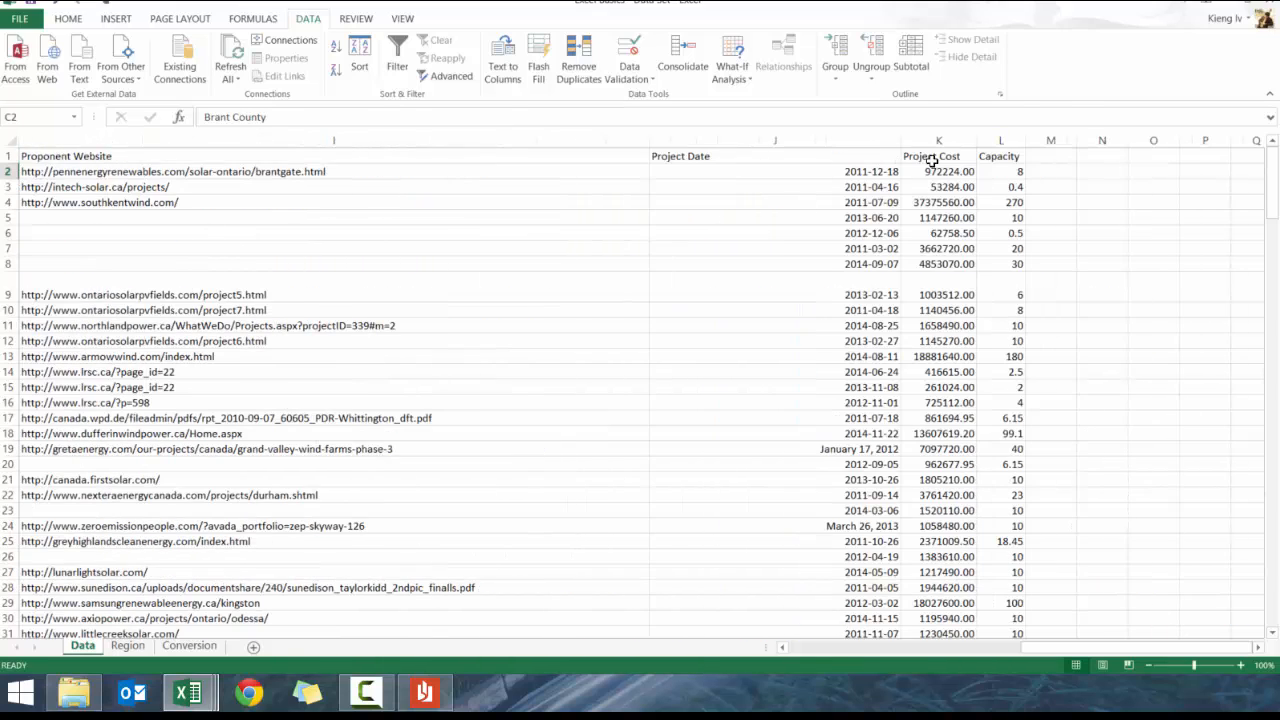
Sort Location by a new custom list: Toronto Region, Wellington County, Country of Grey
{"action": "left_click_drag", "start_coordinate": [1055, 644], "coordinate": [722, 652]}
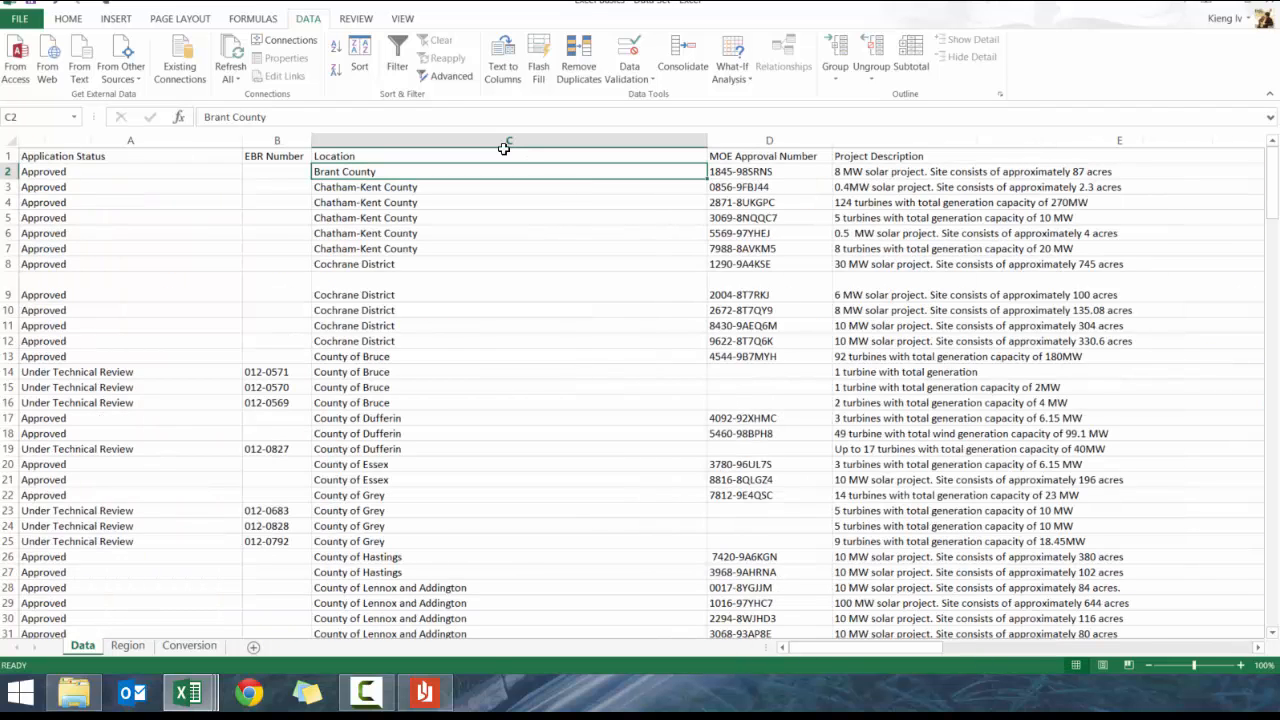
{"action": "left_click", "coordinate": [359, 62]}
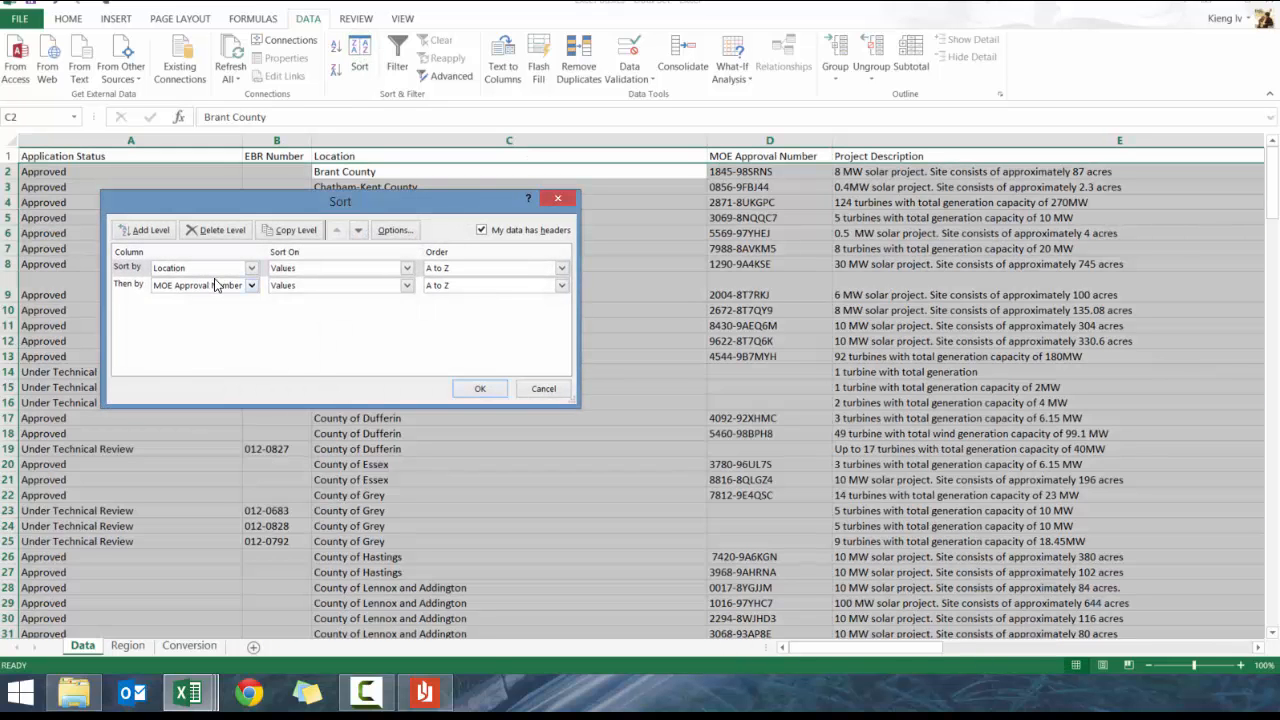
{"action": "left_click", "coordinate": [462, 304]}
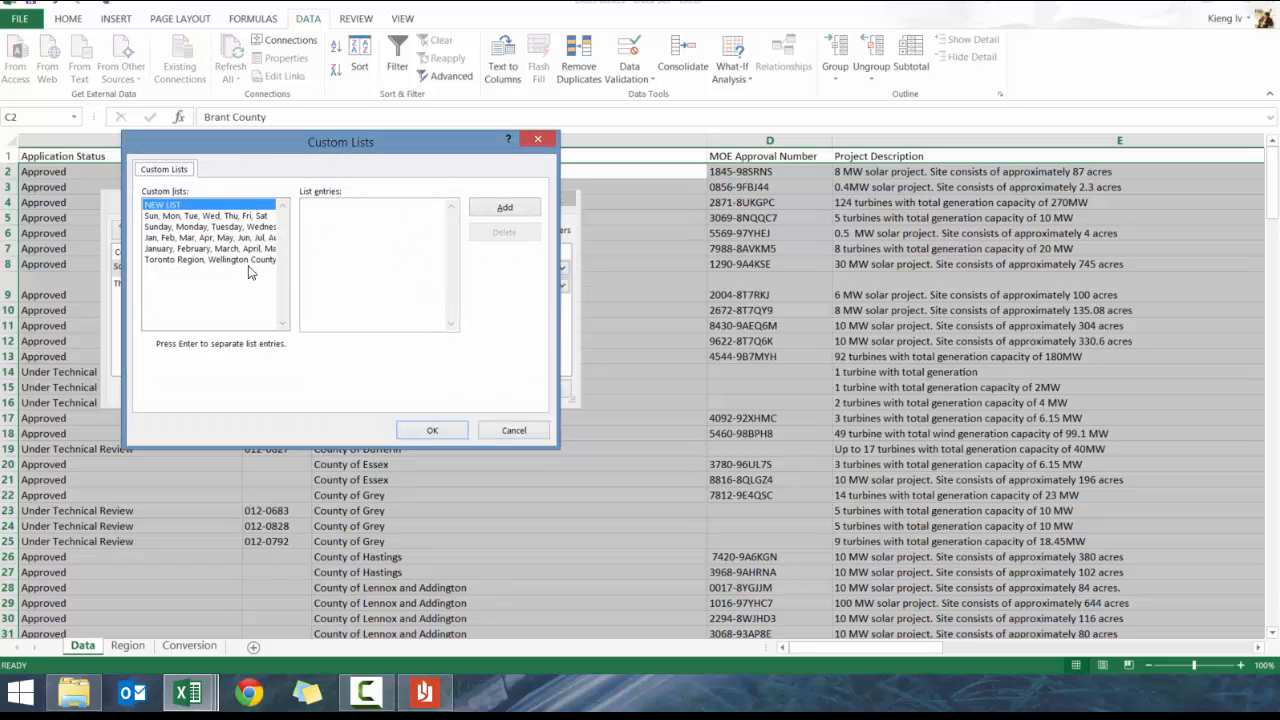
{"action": "left_click", "coordinate": [368, 228]}
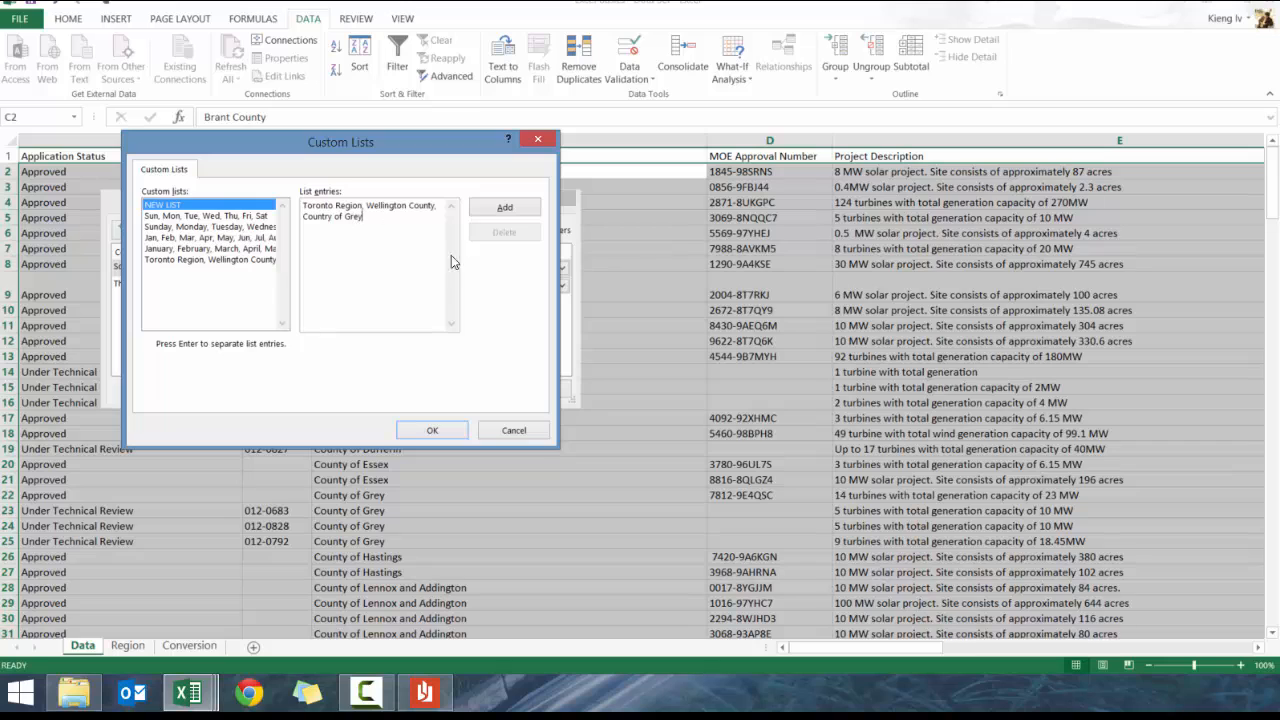
{"action": "left_click", "coordinate": [507, 208]}
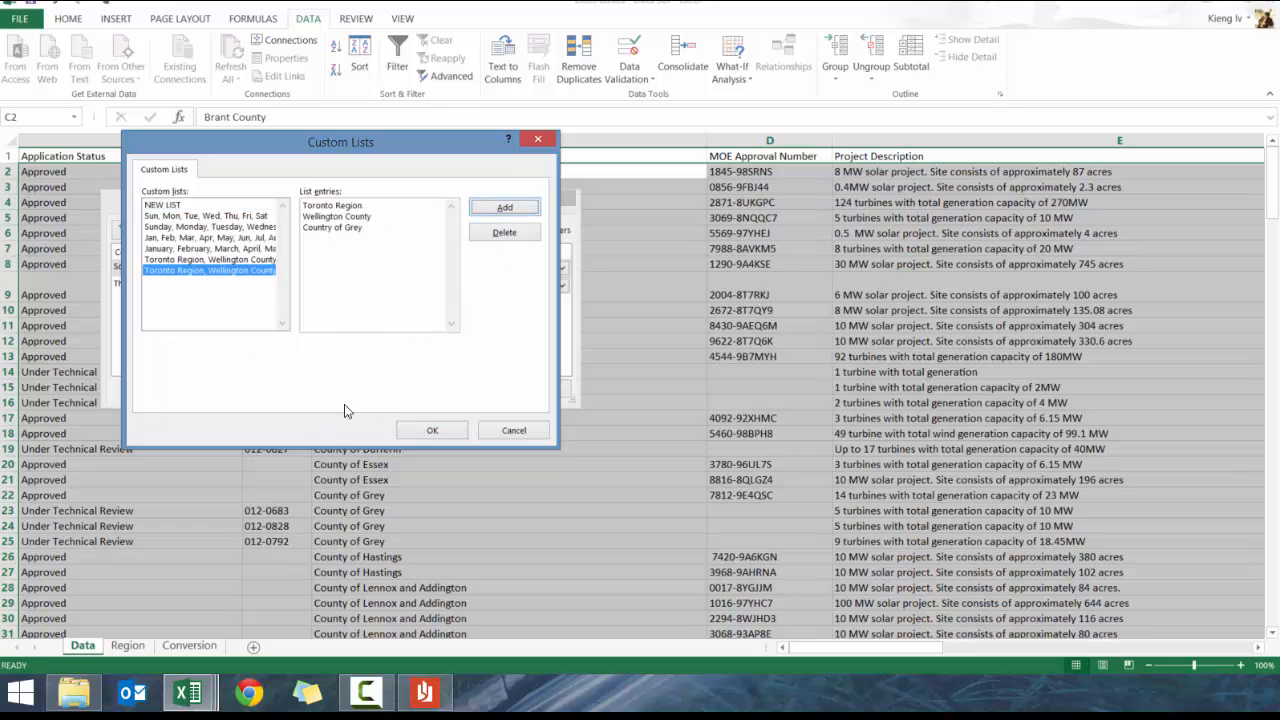
{"action": "left_click", "coordinate": [434, 431]}
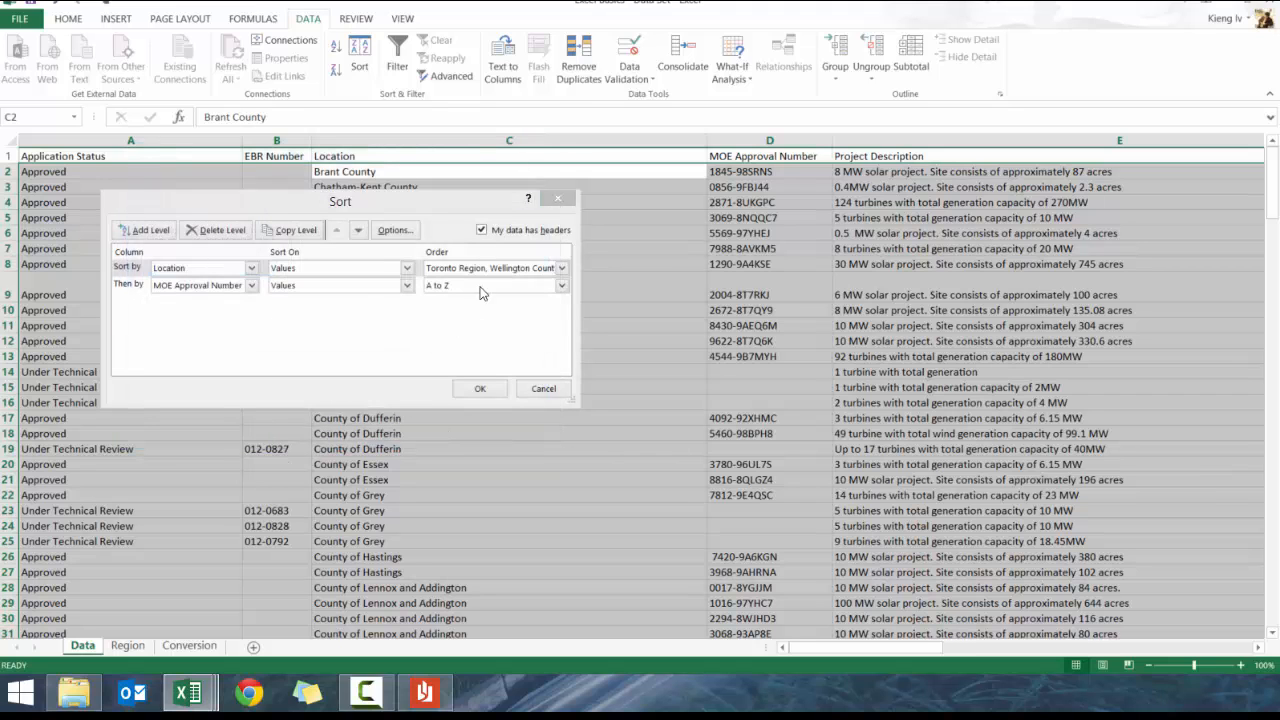
{"action": "left_click", "coordinate": [480, 389]}
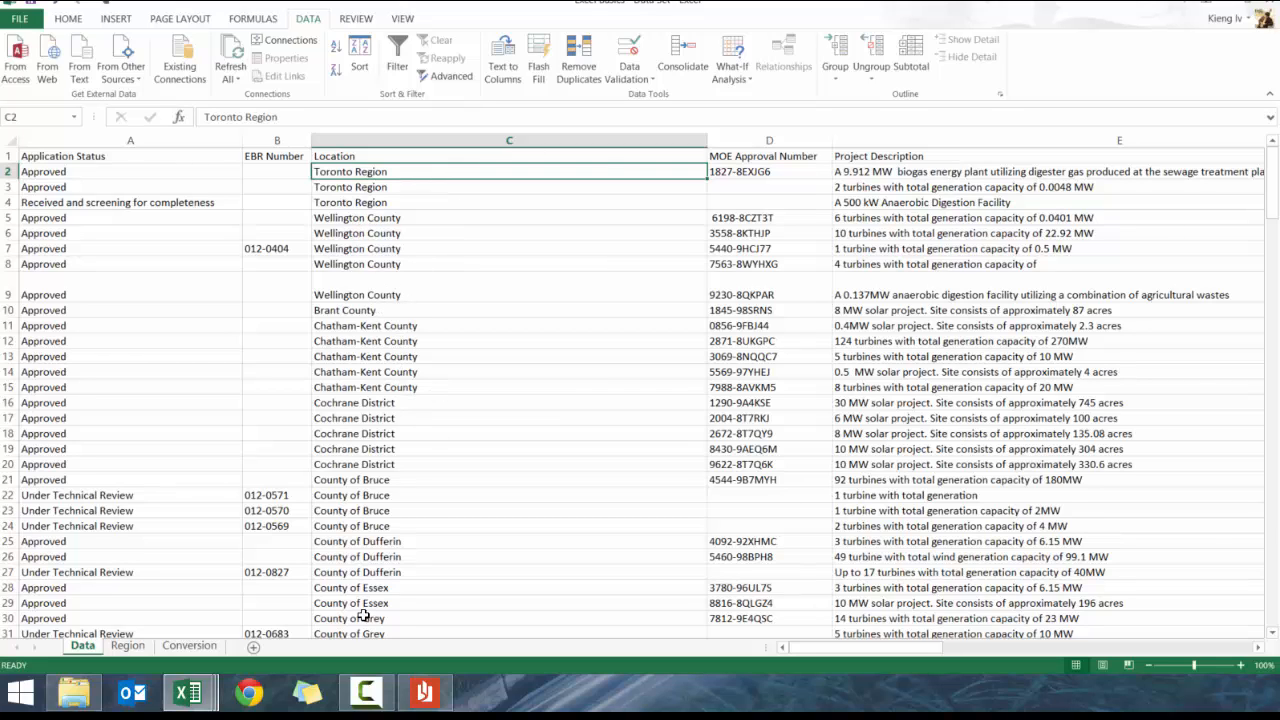
Re-sort Location using the custom list containing Grey, placing County of Grey third
{"action": "left_click", "coordinate": [359, 62]}
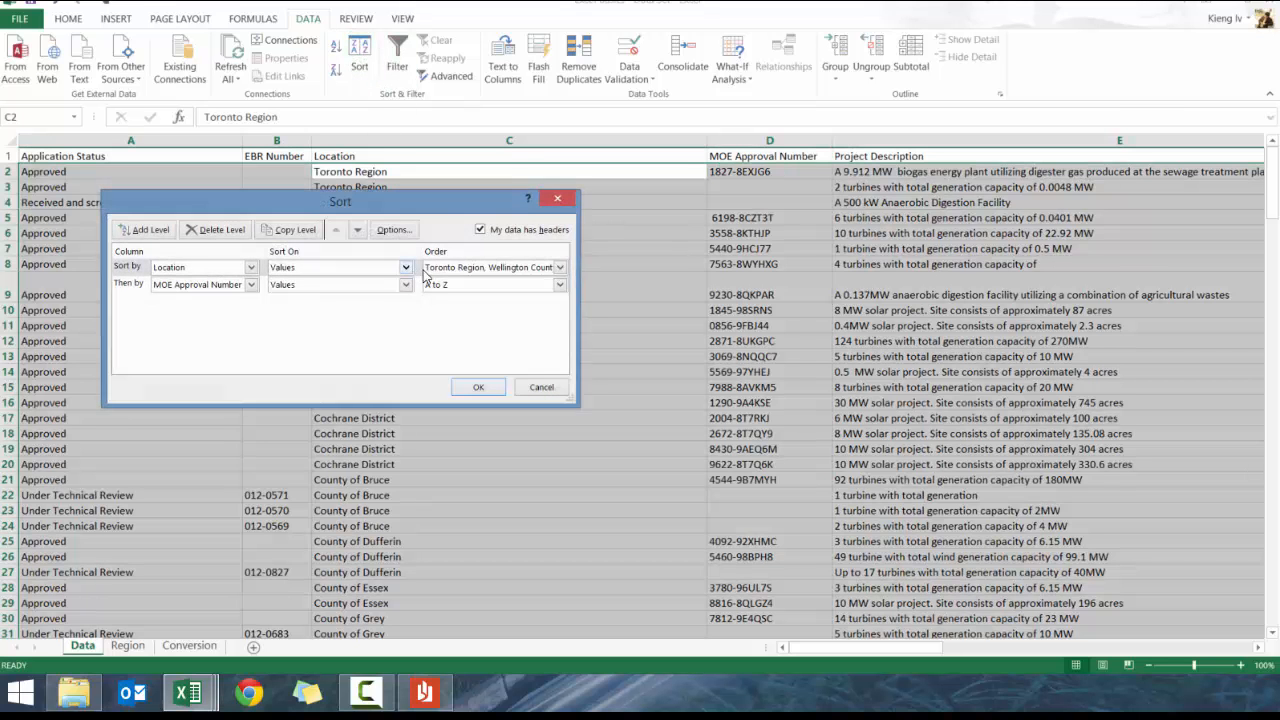
{"action": "left_click", "coordinate": [490, 267]}
{"action": "left_click", "coordinate": [455, 329]}
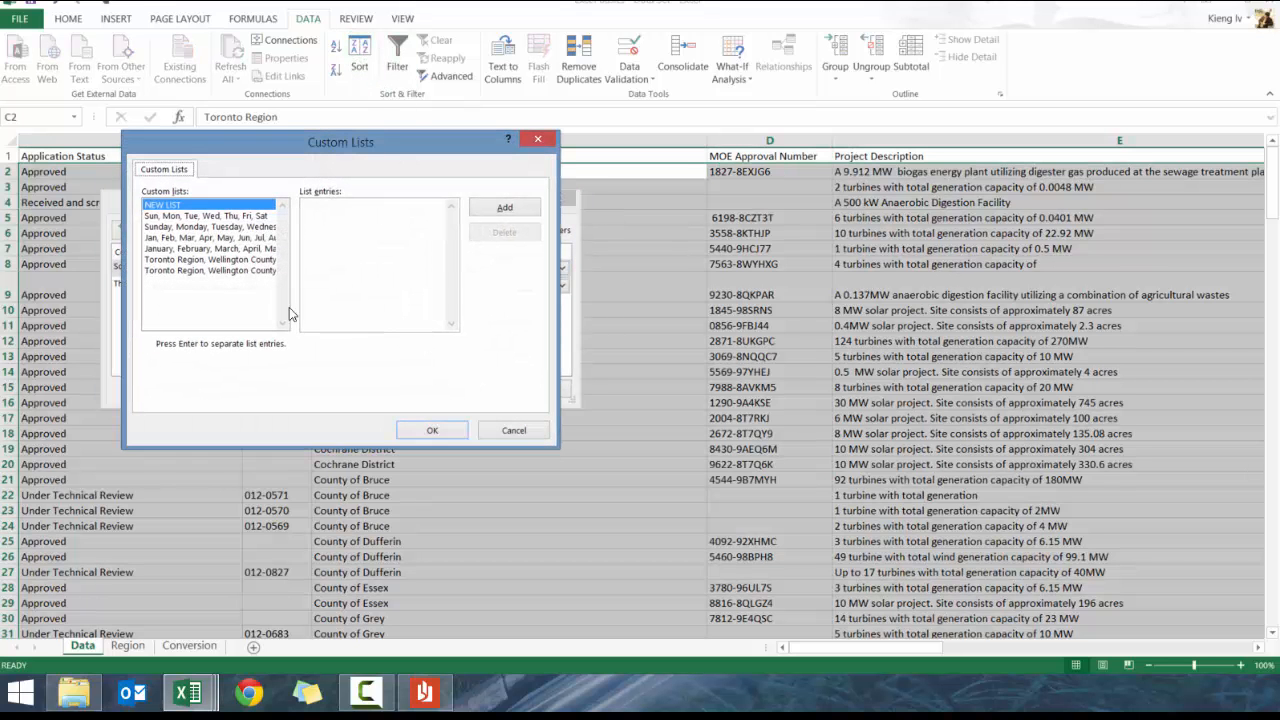
{"action": "left_click", "coordinate": [265, 259]}
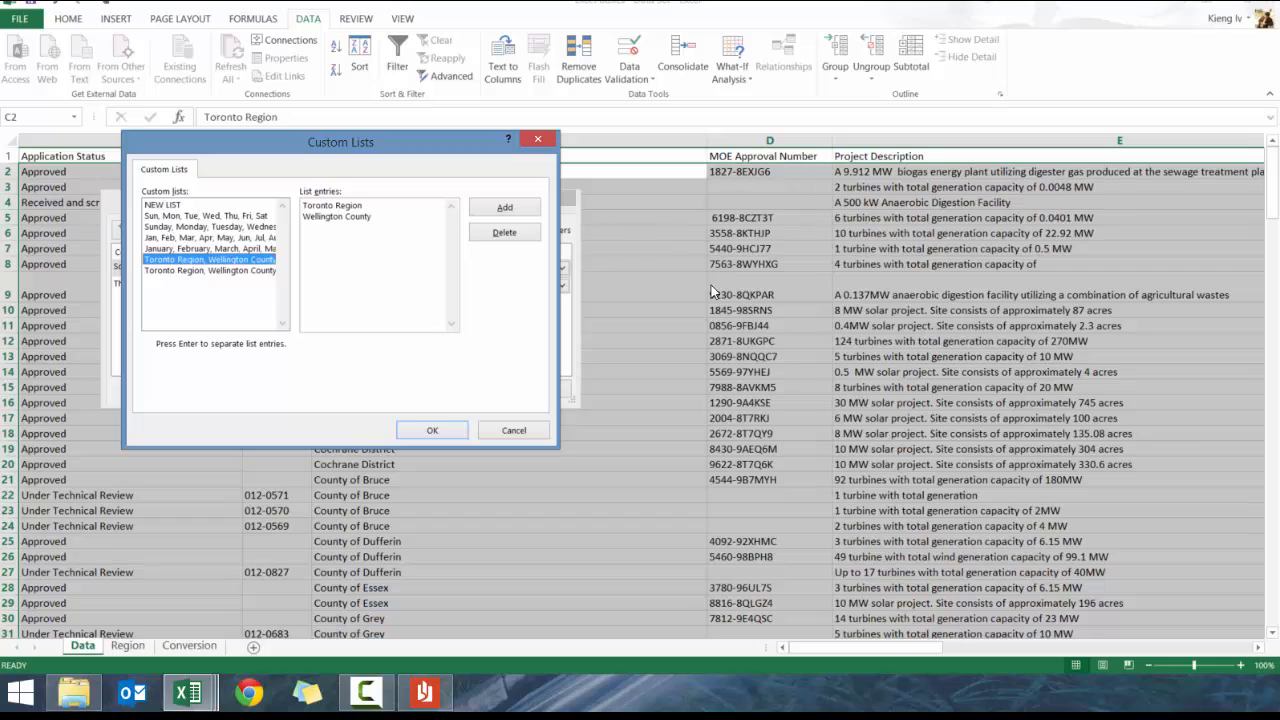
{"action": "left_click", "coordinate": [259, 271]}
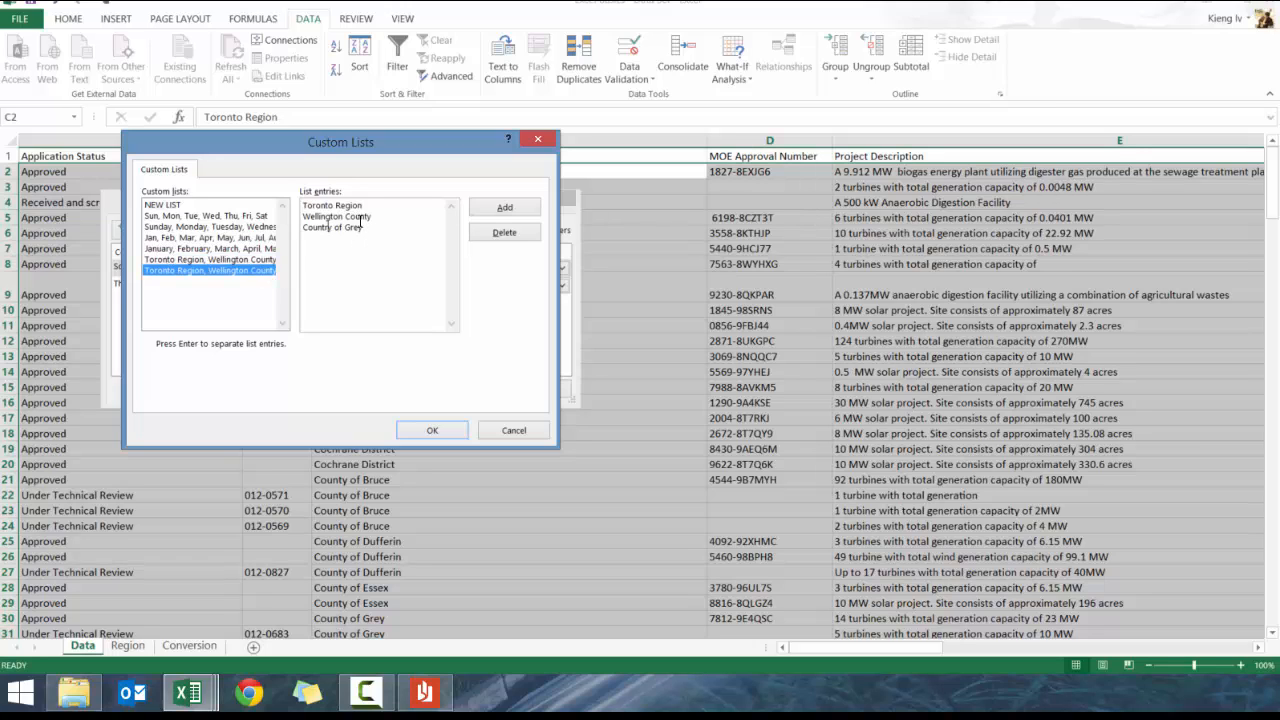
{"action": "left_click", "coordinate": [432, 430]}
{"action": "left_click", "coordinate": [472, 389]}
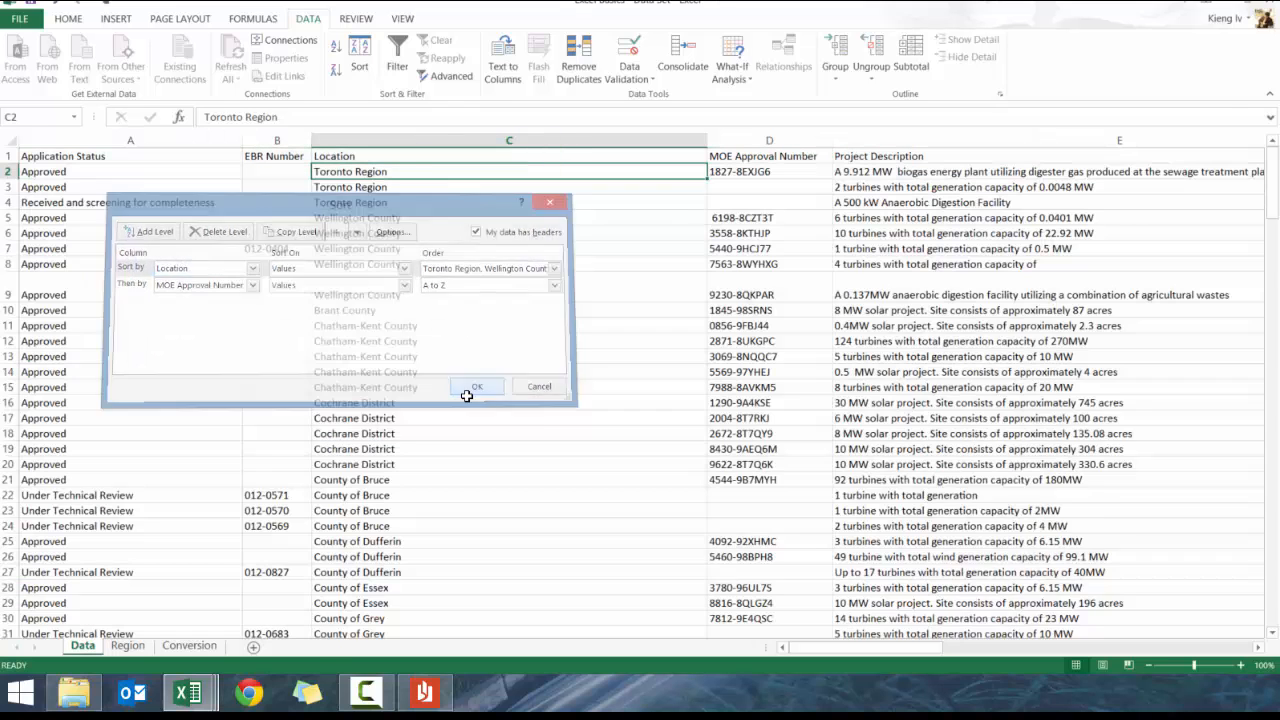
{"action": "left_click_drag", "start_coordinate": [382, 354], "coordinate": [739, 200]}
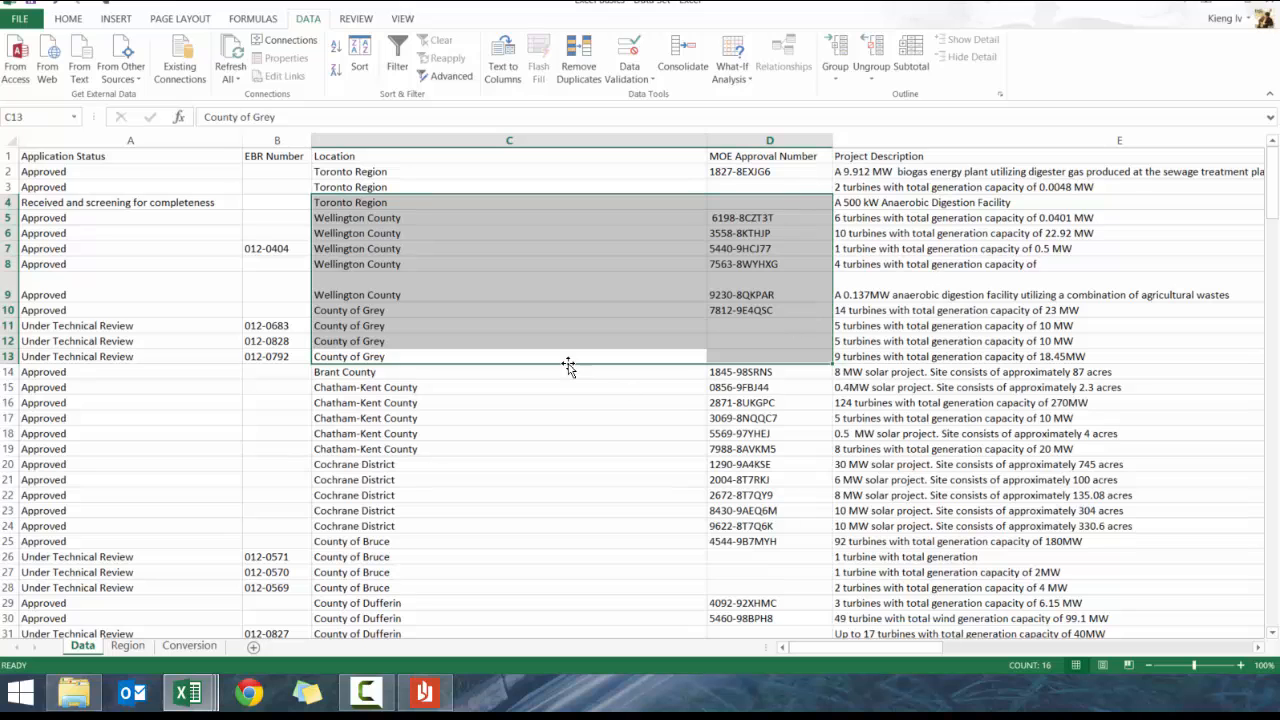
{"action": "left_click_drag", "start_coordinate": [609, 316], "coordinate": [430, 204]}
Turn on AutoFilter for the project data from the Project Date header
{"action": "left_click", "coordinate": [529, 215]}
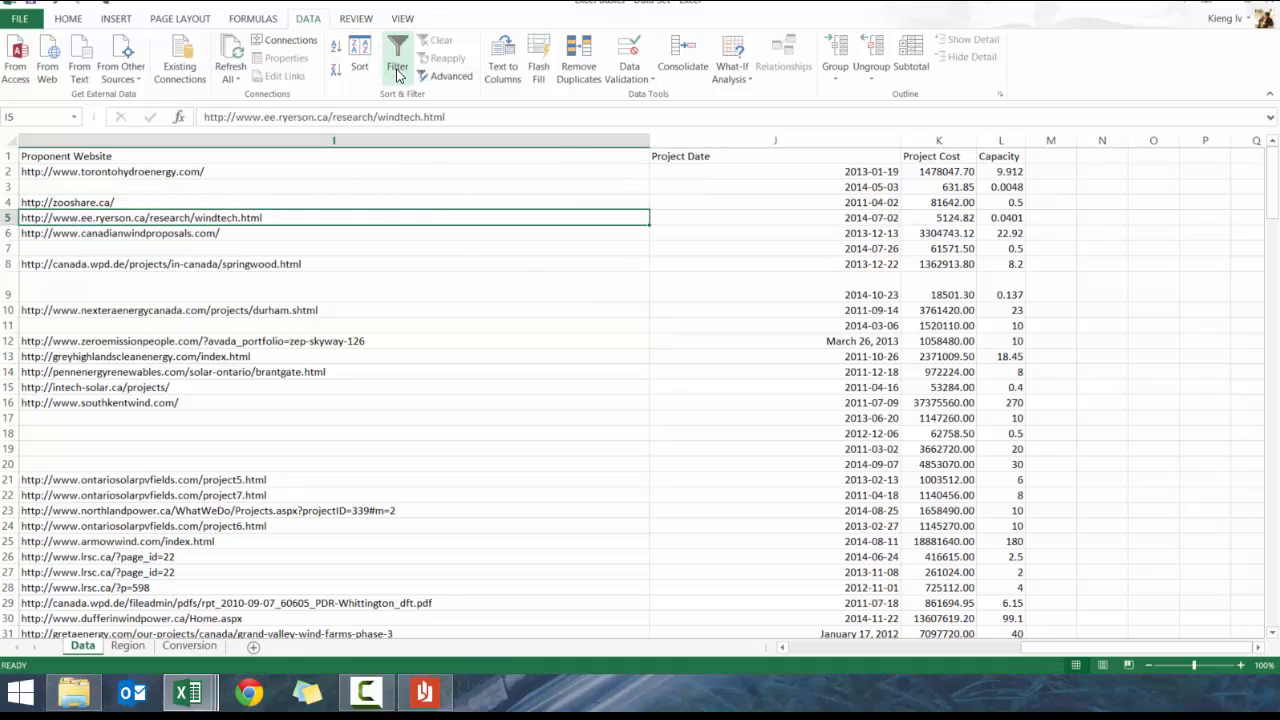
{"action": "left_click", "coordinate": [822, 168]}
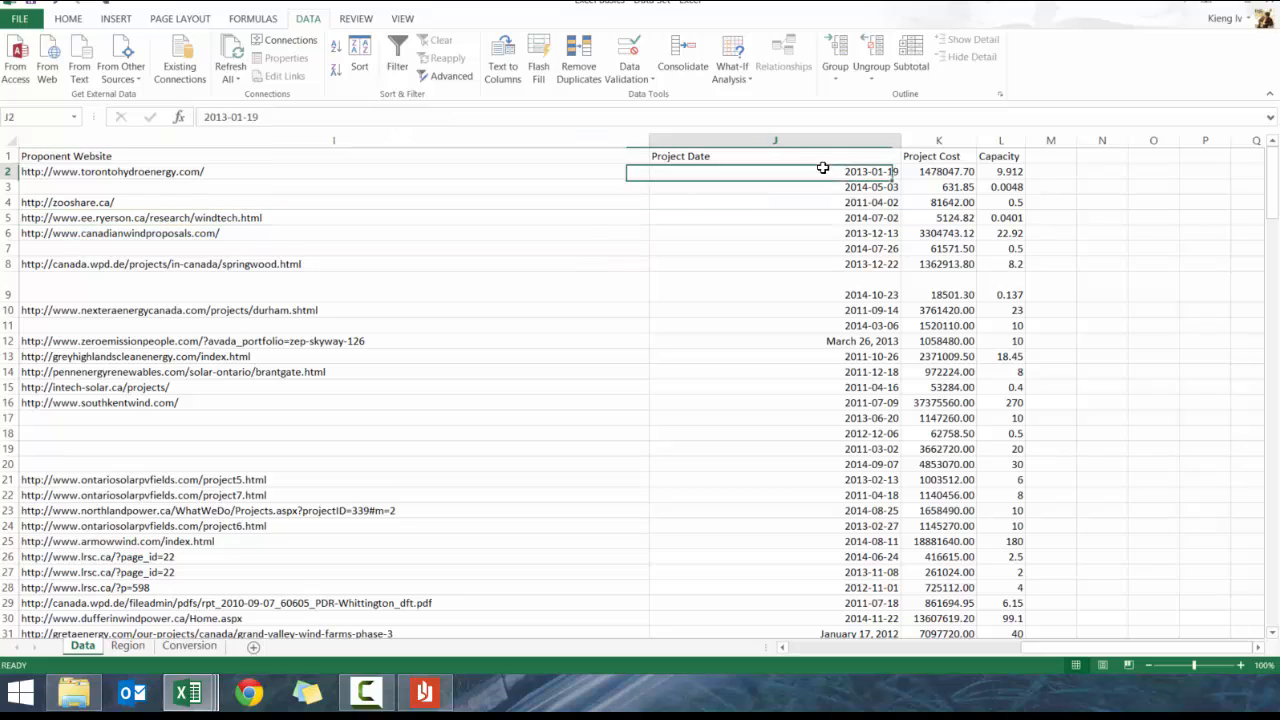
{"action": "left_click", "coordinate": [743, 158]}
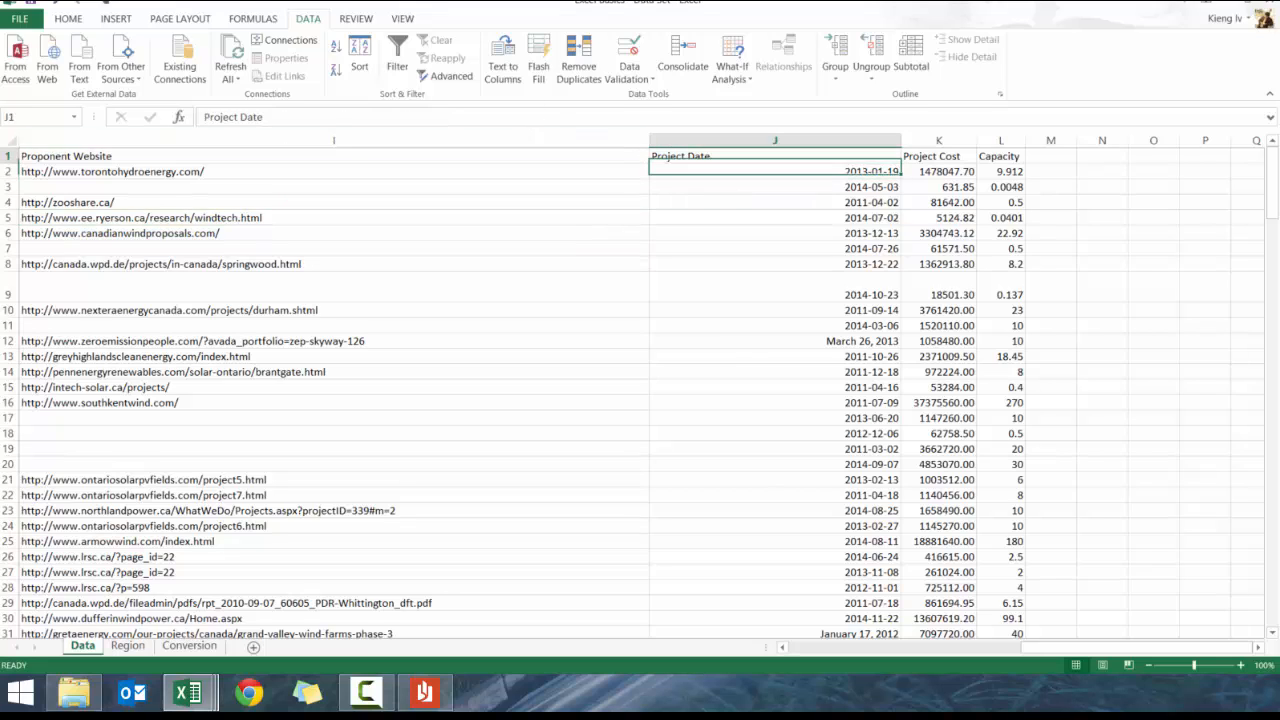
{"action": "left_click", "coordinate": [396, 66]}
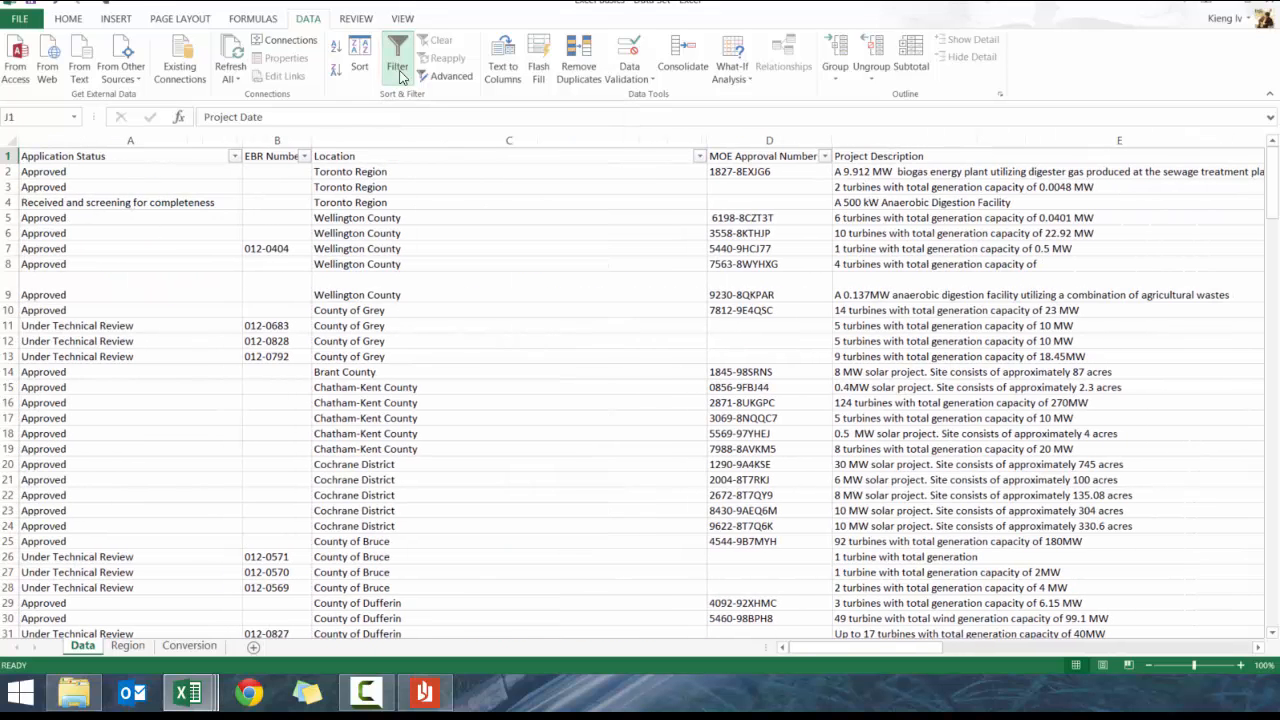
Select header cells and scroll through the filtered table
{"action": "left_click", "coordinate": [278, 156]}
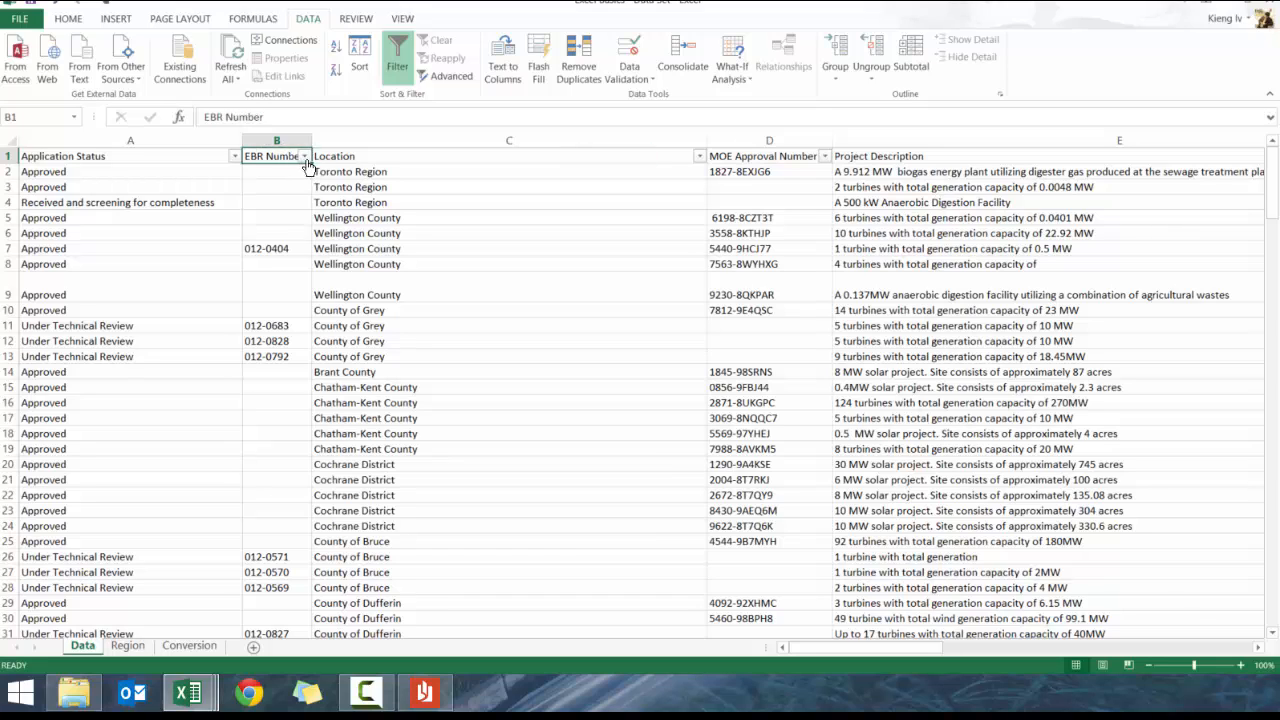
{"action": "left_click", "coordinate": [390, 153]}
{"action": "key", "text": "Right"}
{"action": "key", "text": "Left"}
{"action": "key", "text": "Left"}
{"action": "key", "text": "Left"}
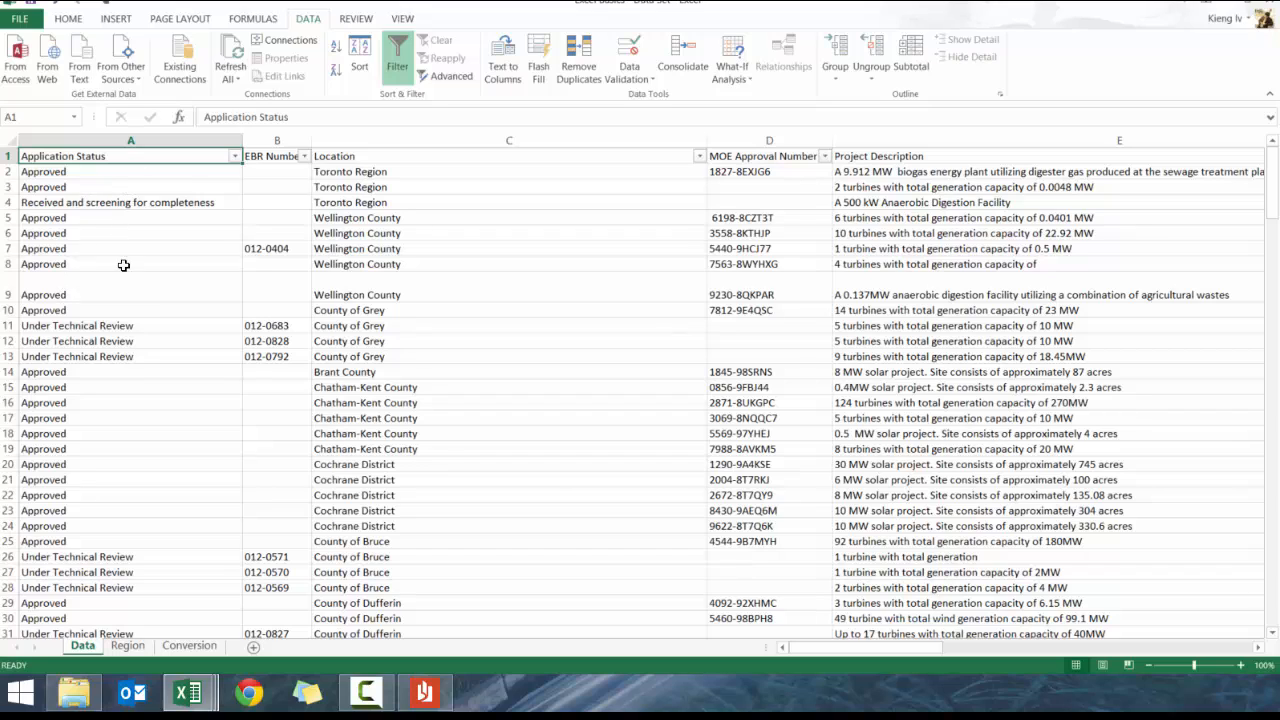
{"action": "scroll", "coordinate": [130, 400], "scroll_direction": "down", "scroll_amount": 12}
{"action": "scroll", "coordinate": [127, 475], "scroll_direction": "up", "scroll_amount": 12}
{"action": "scroll", "coordinate": [127, 484], "scroll_direction": "down", "scroll_amount": 20}
{"action": "scroll", "coordinate": [121, 440], "scroll_direction": "up", "scroll_amount": 10}
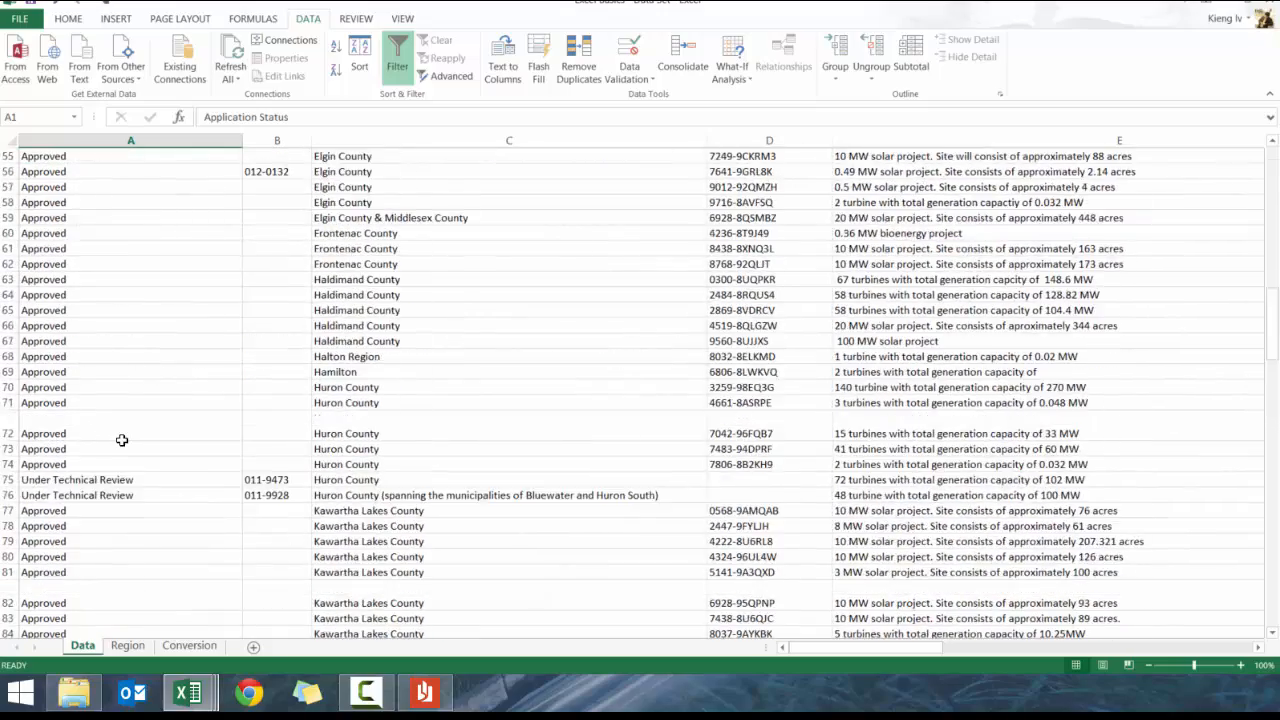
{"action": "scroll", "coordinate": [121, 440], "scroll_direction": "up", "scroll_amount": 18}
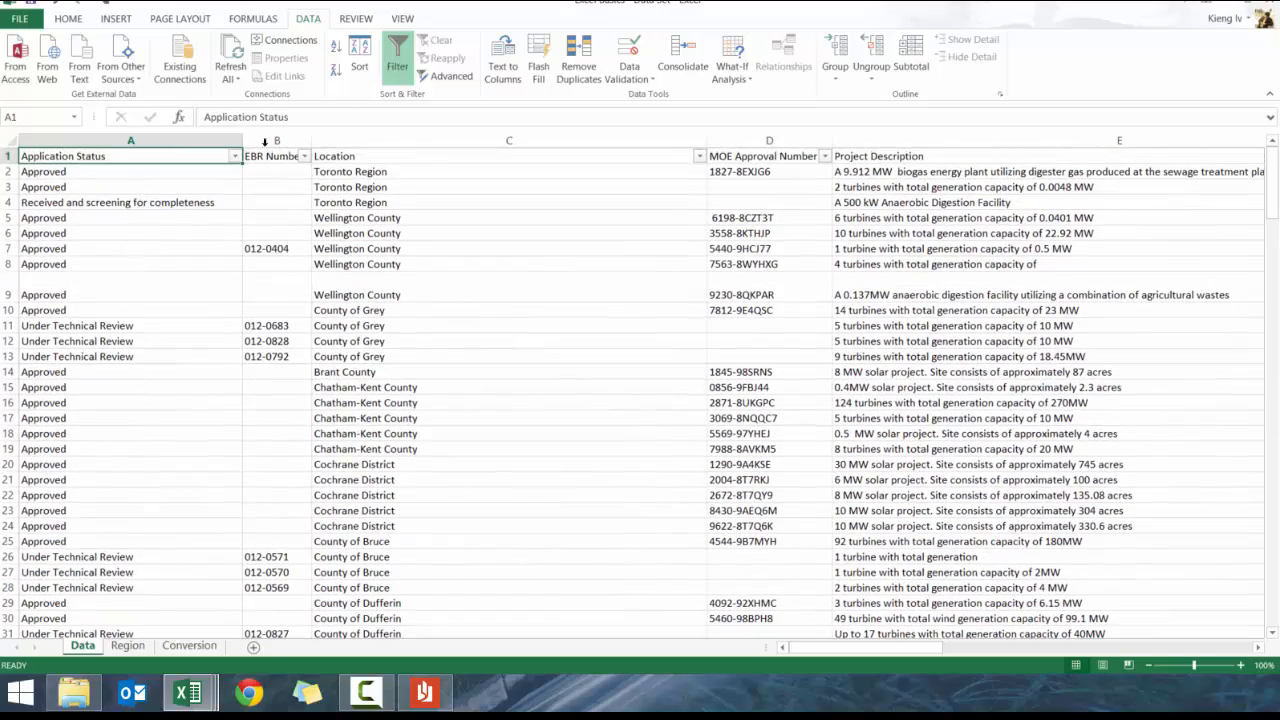
Sort the rows A to Z by Application Status, listing Approved projects first
{"action": "left_click", "coordinate": [75, 20]}
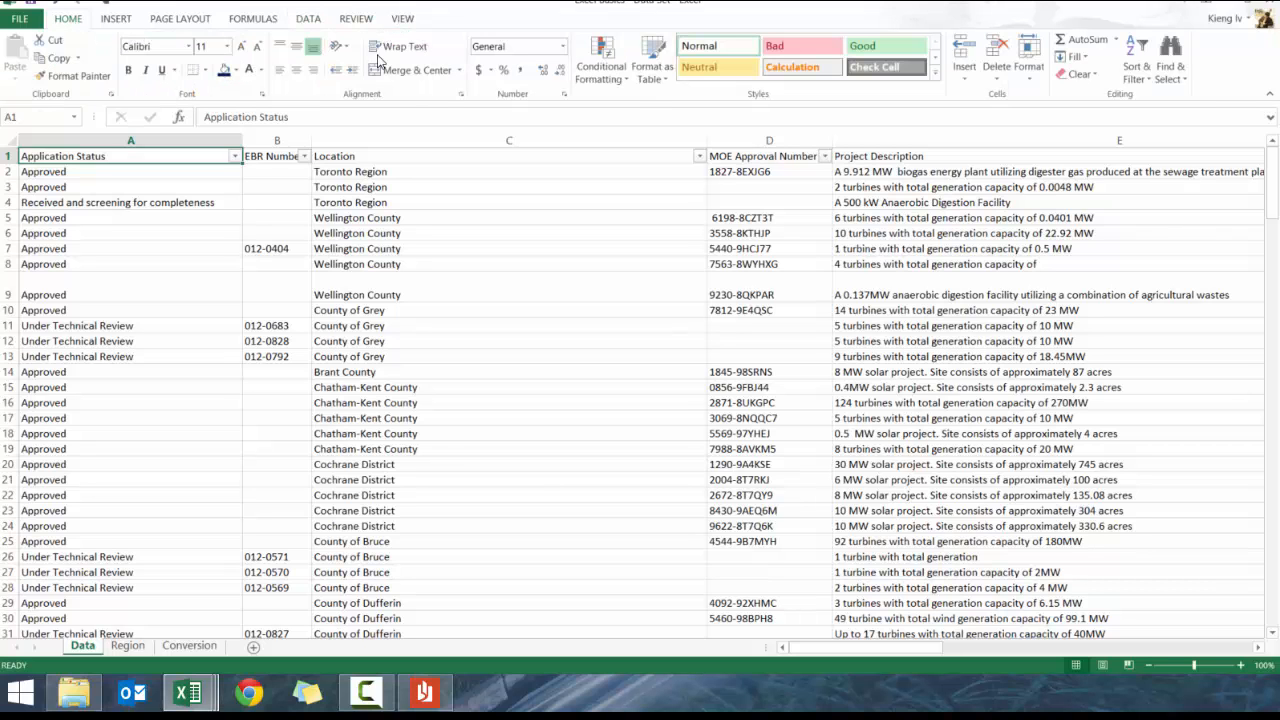
{"action": "left_click", "coordinate": [309, 20]}
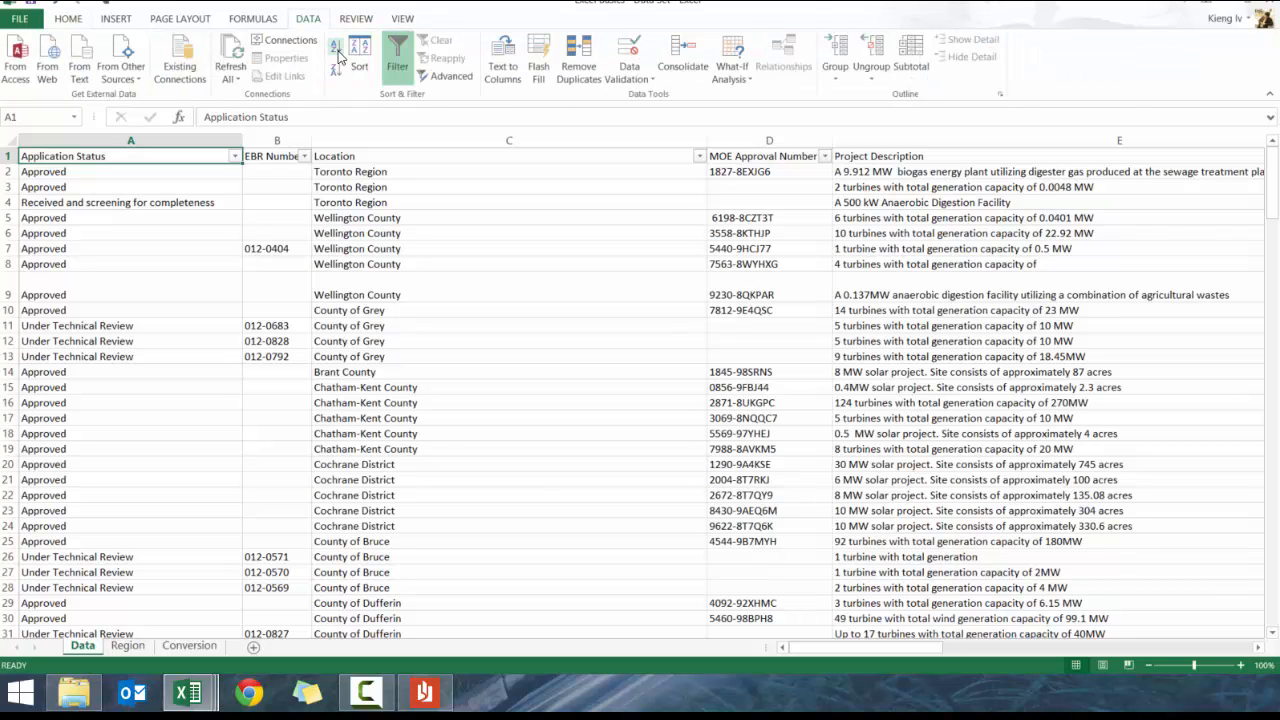
{"action": "left_click", "coordinate": [336, 47]}
{"action": "scroll", "coordinate": [88, 277], "scroll_direction": "down", "scroll_amount": 20}
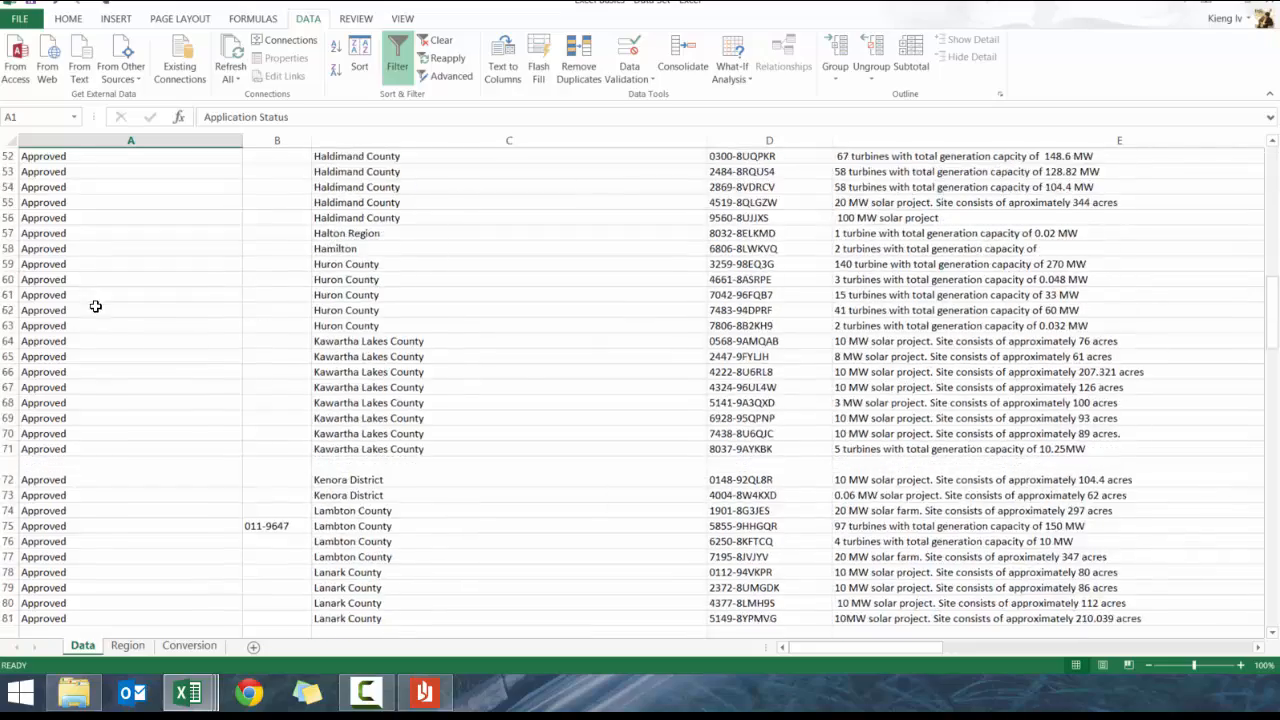
{"action": "scroll", "coordinate": [96, 370], "scroll_direction": "down", "scroll_amount": 20}
{"action": "scroll", "coordinate": [96, 372], "scroll_direction": "up", "scroll_amount": 11}
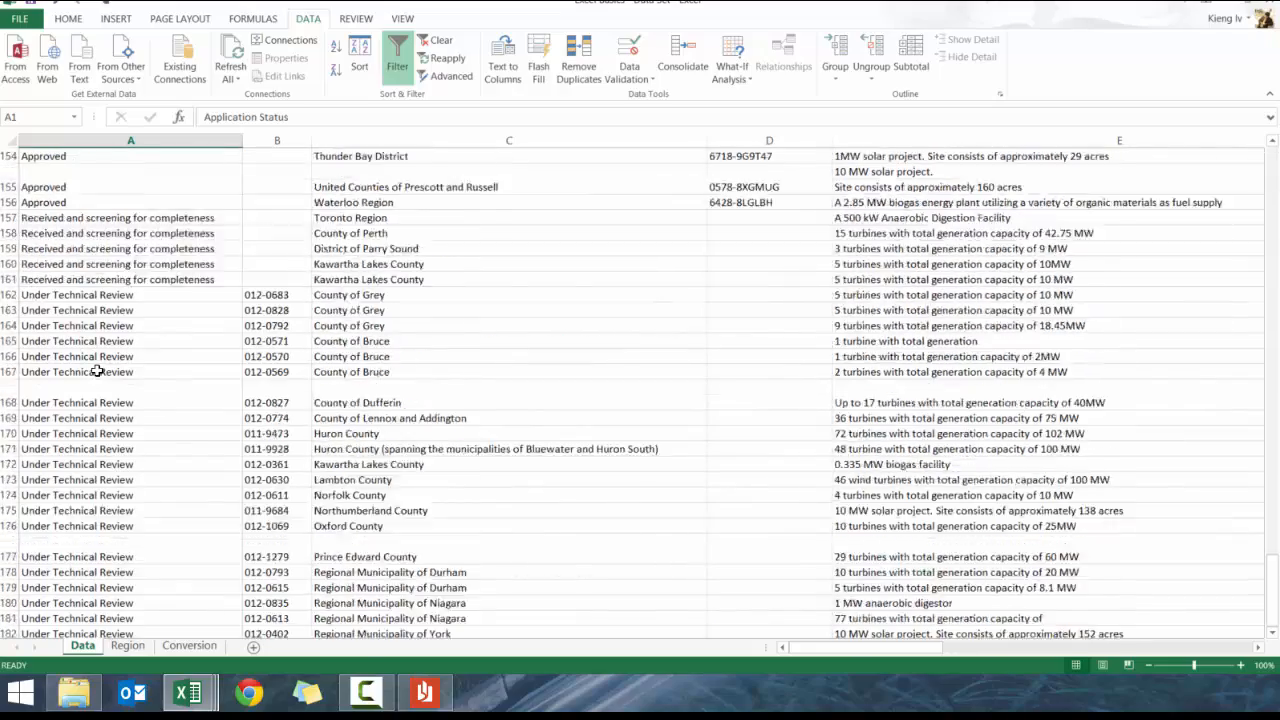
{"action": "scroll", "coordinate": [96, 375], "scroll_direction": "up", "scroll_amount": 20}
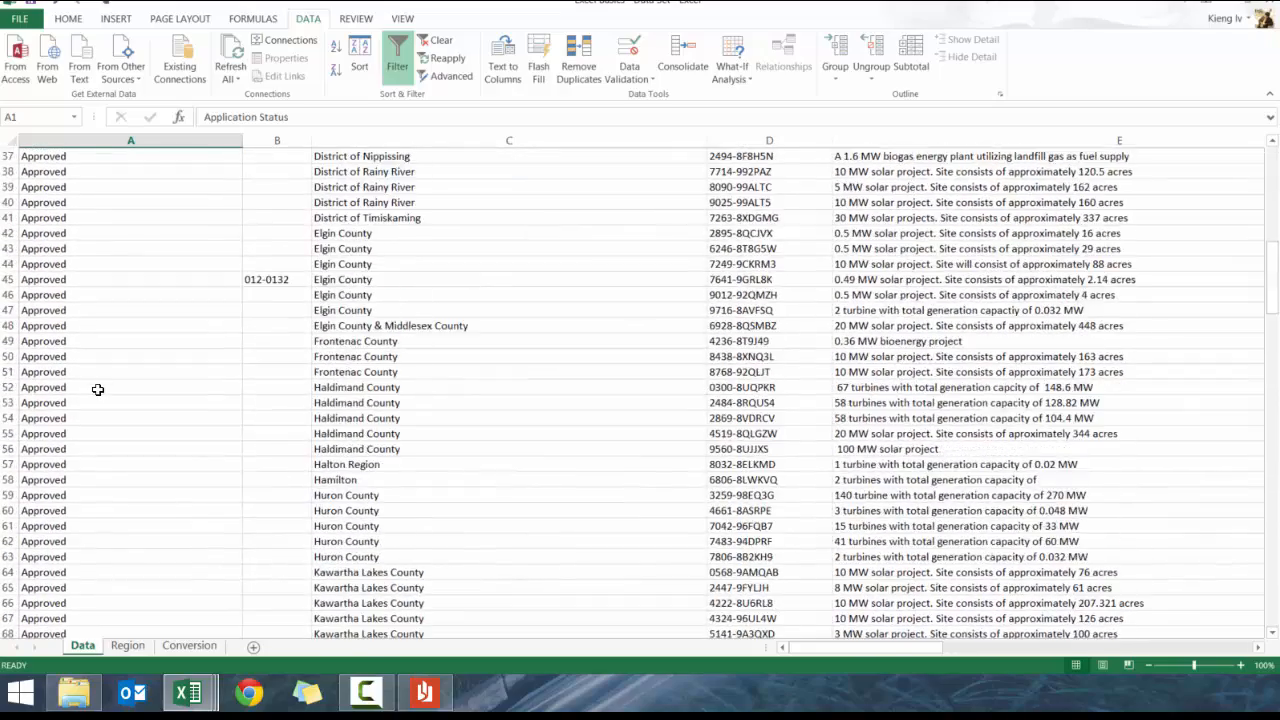
{"action": "scroll", "coordinate": [117, 388], "scroll_direction": "up", "scroll_amount": 4}
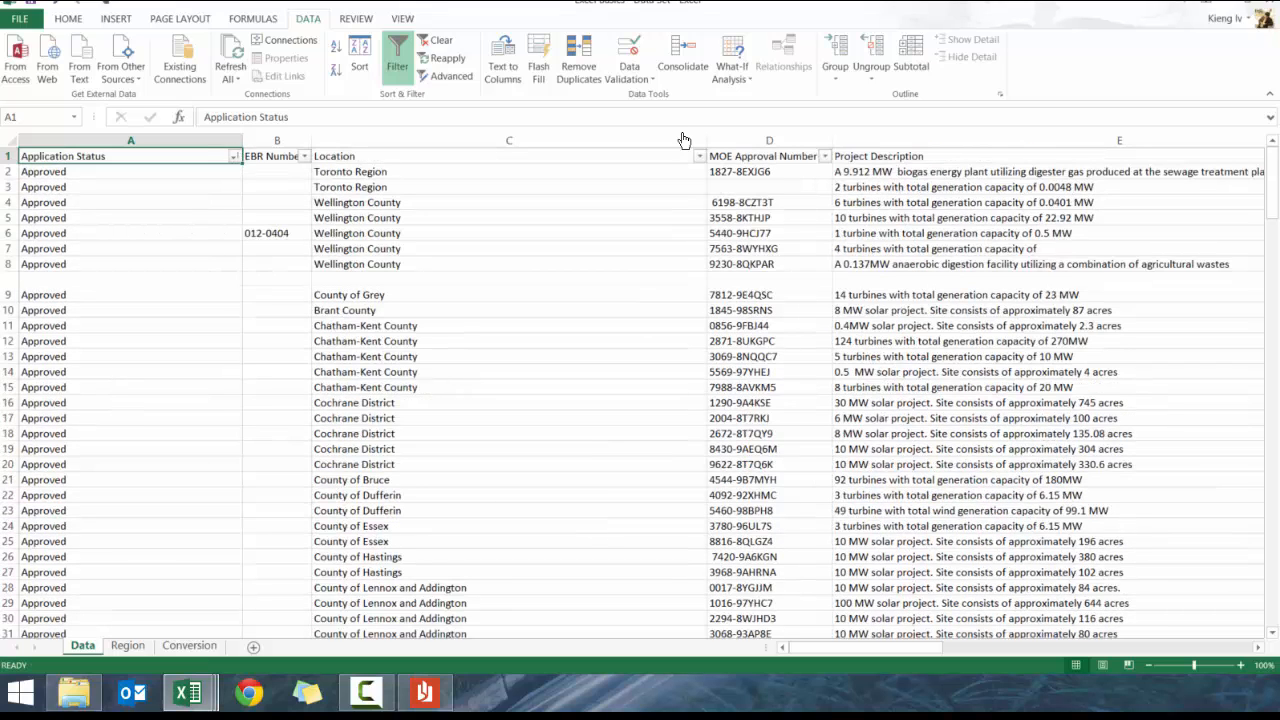
{"action": "left_click", "coordinate": [234, 157]}
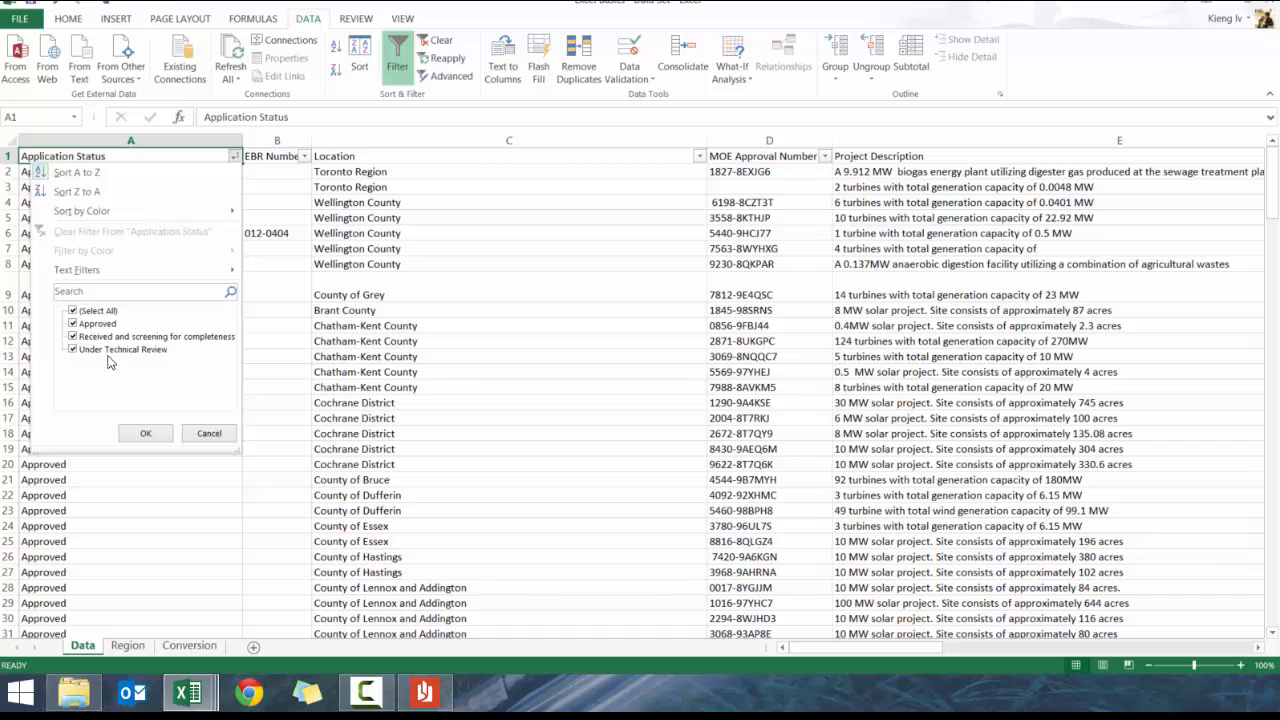
{"action": "left_click", "coordinate": [72, 323]}
{"action": "left_click", "coordinate": [74, 311]}
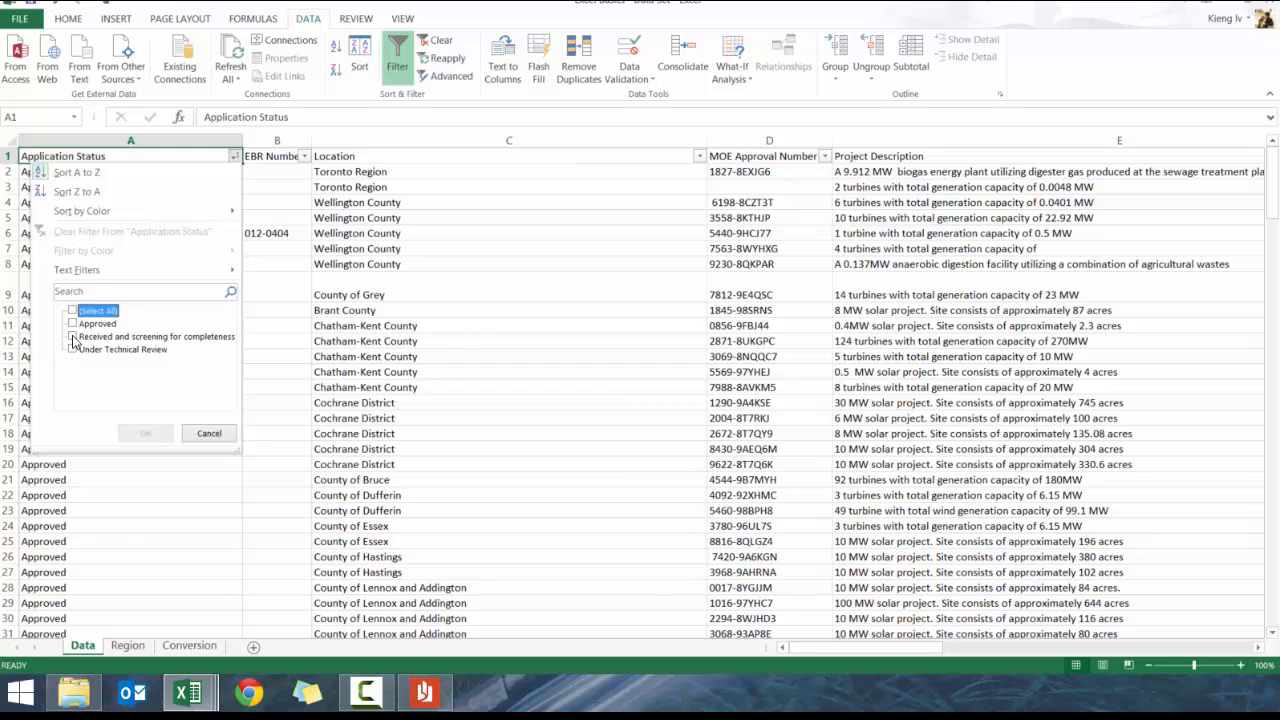
{"action": "left_click", "coordinate": [74, 338]}
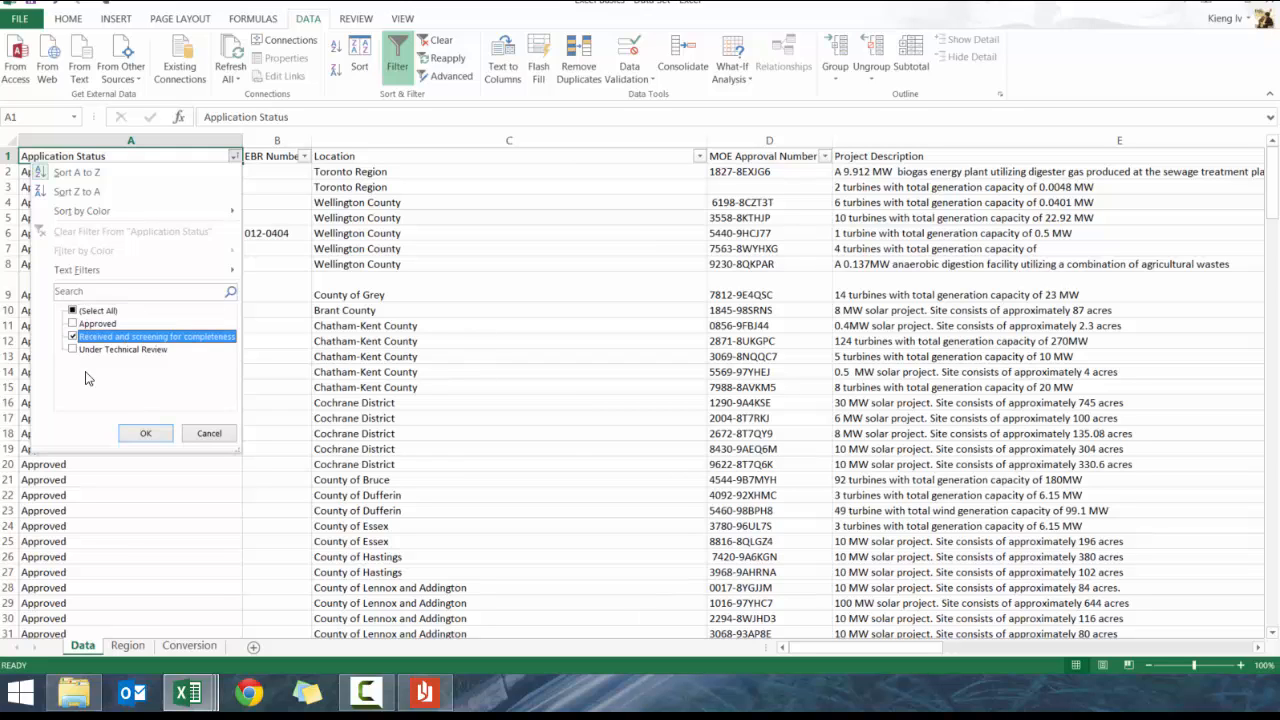
{"action": "left_click", "coordinate": [147, 434]}
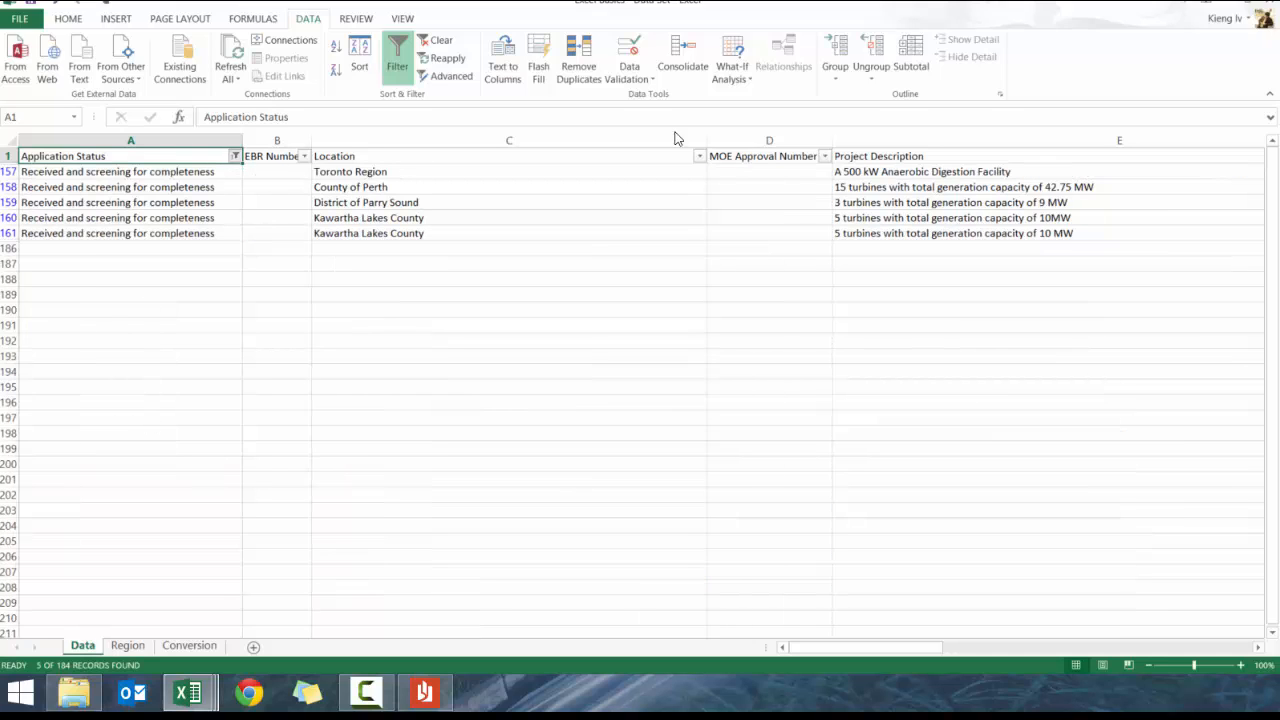
{"action": "left_click", "coordinate": [235, 156]}
{"action": "left_click", "coordinate": [98, 311]}
{"action": "left_click", "coordinate": [152, 434]}
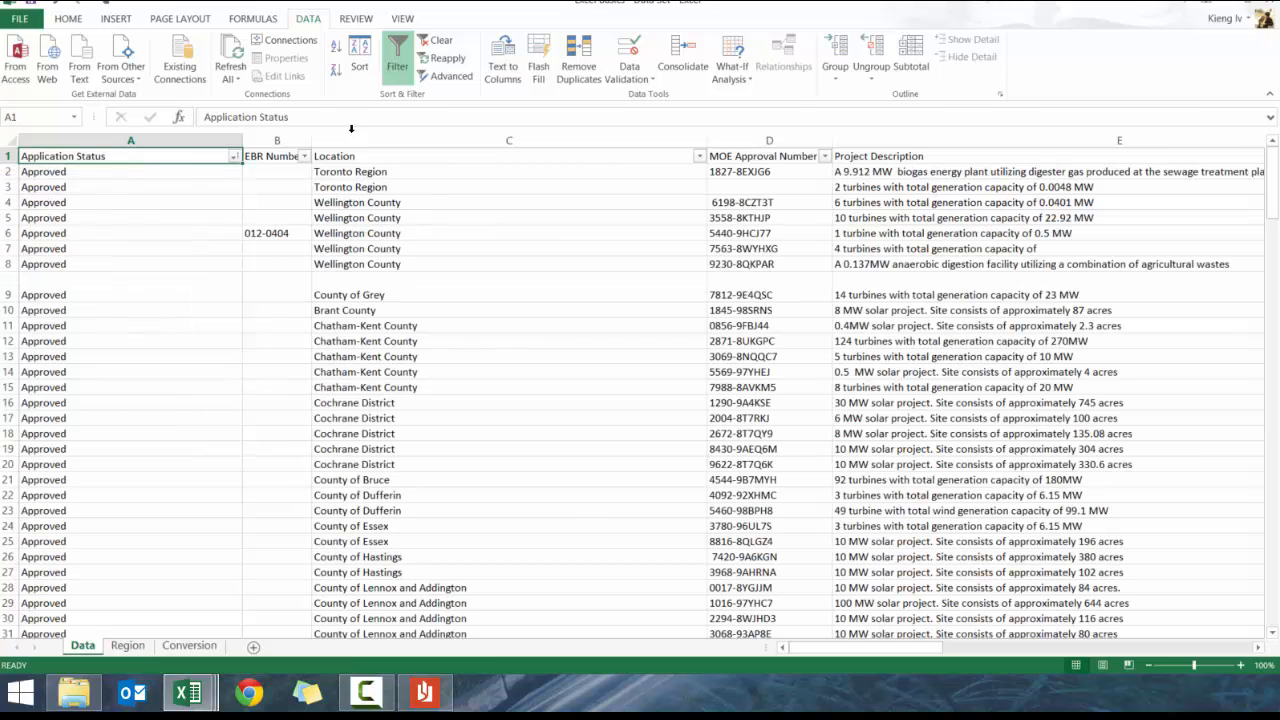
{"action": "left_click", "coordinate": [624, 157]}
{"action": "left_click_drag", "start_coordinate": [765, 171], "coordinate": [872, 165]}
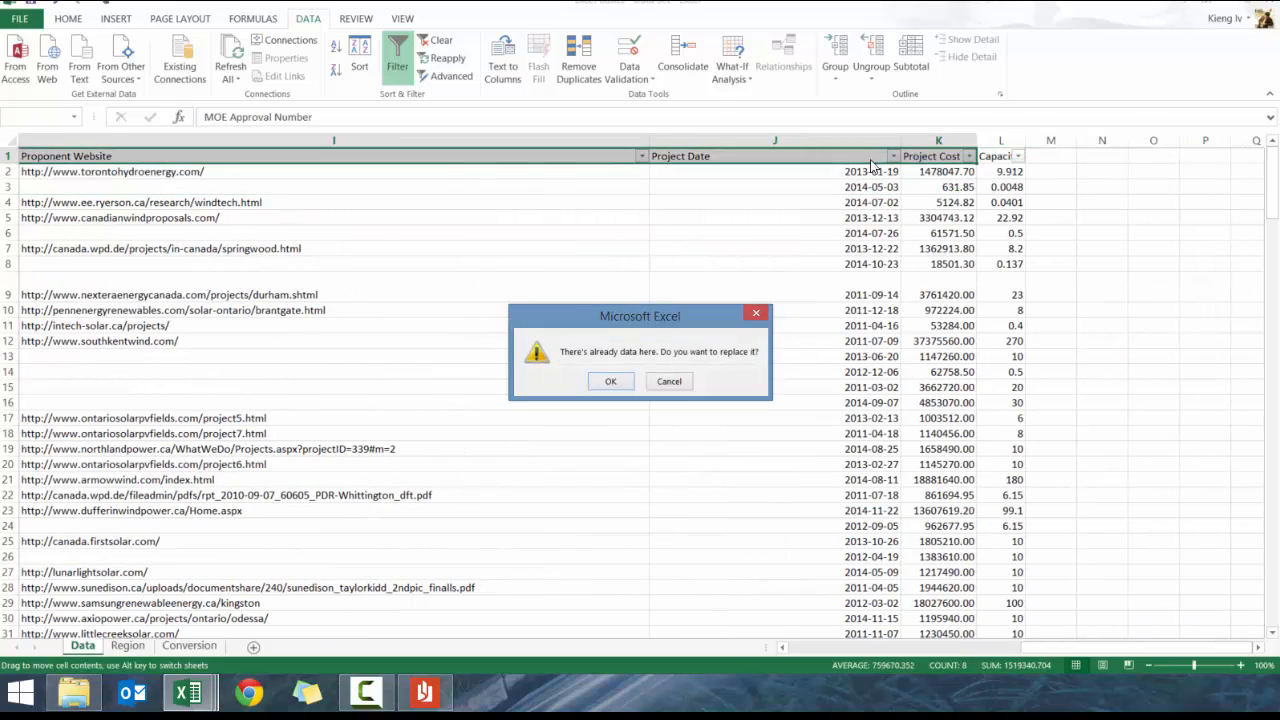
{"action": "left_click", "coordinate": [669, 382]}
{"action": "left_click", "coordinate": [771, 157]}
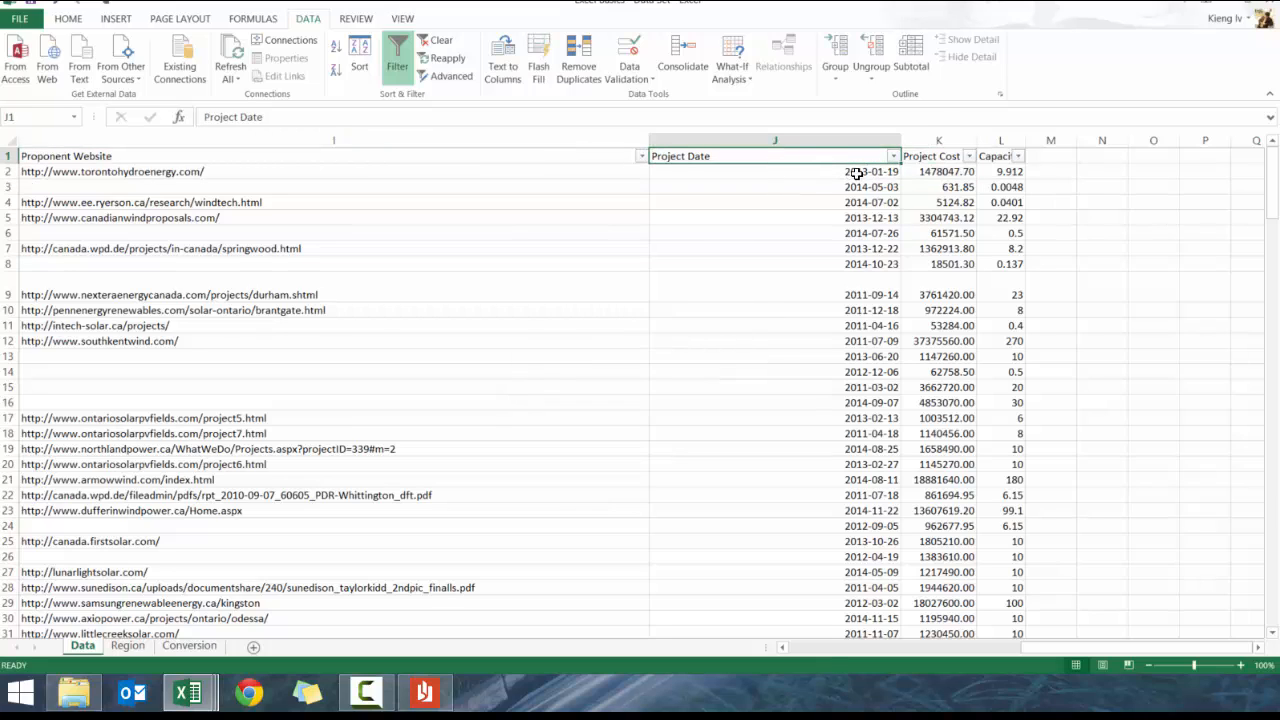
{"action": "left_click", "coordinate": [893, 157]}
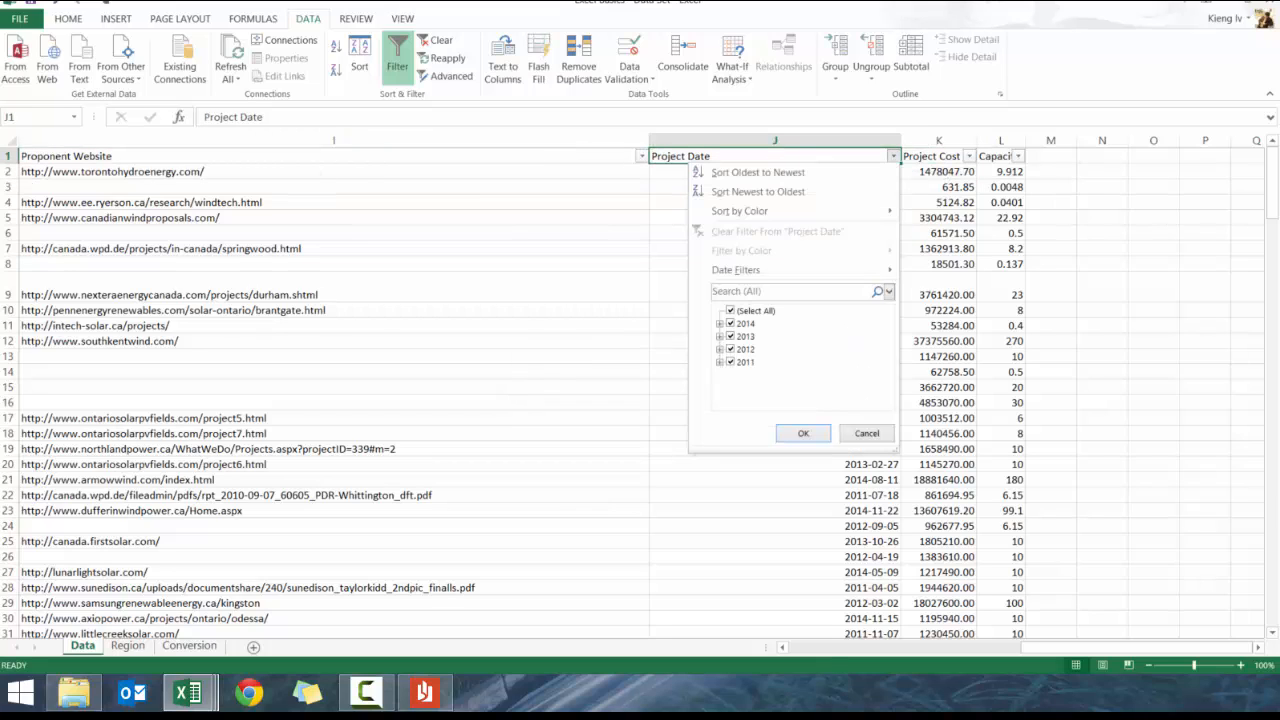
{"action": "left_click", "coordinate": [731, 312]}
{"action": "left_click", "coordinate": [731, 311]}
{"action": "left_click", "coordinate": [731, 312]}
{"action": "left_click", "coordinate": [720, 324]}
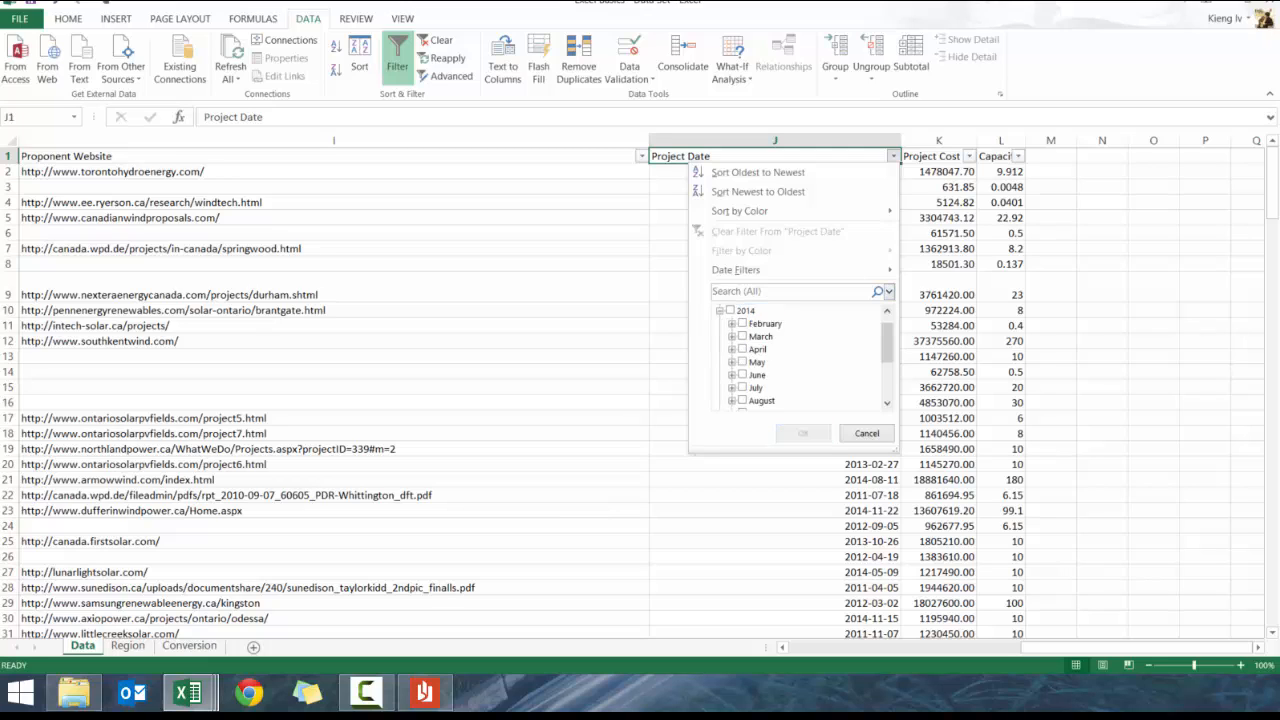
{"action": "left_click", "coordinate": [721, 312]}
{"action": "left_click", "coordinate": [720, 324]}
{"action": "left_click", "coordinate": [732, 324]}
{"action": "left_click", "coordinate": [718, 311]}
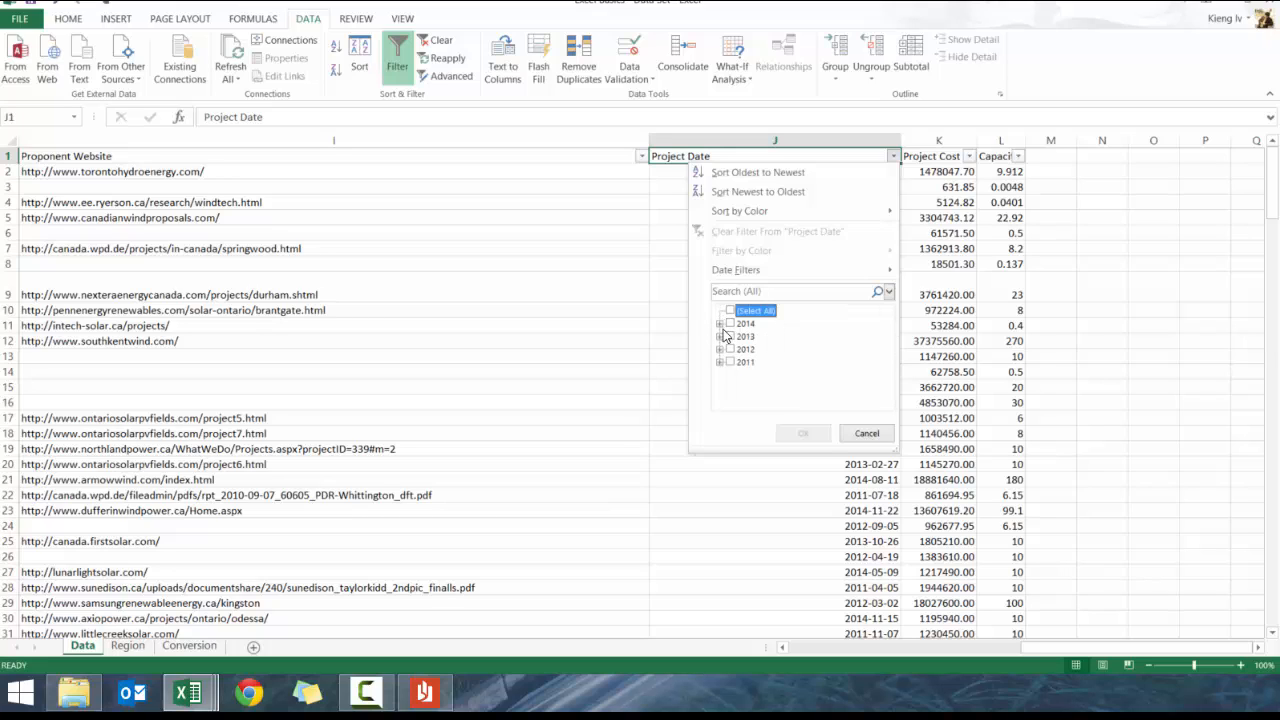
{"action": "left_click", "coordinate": [730, 324]}
{"action": "left_click", "coordinate": [803, 433]}
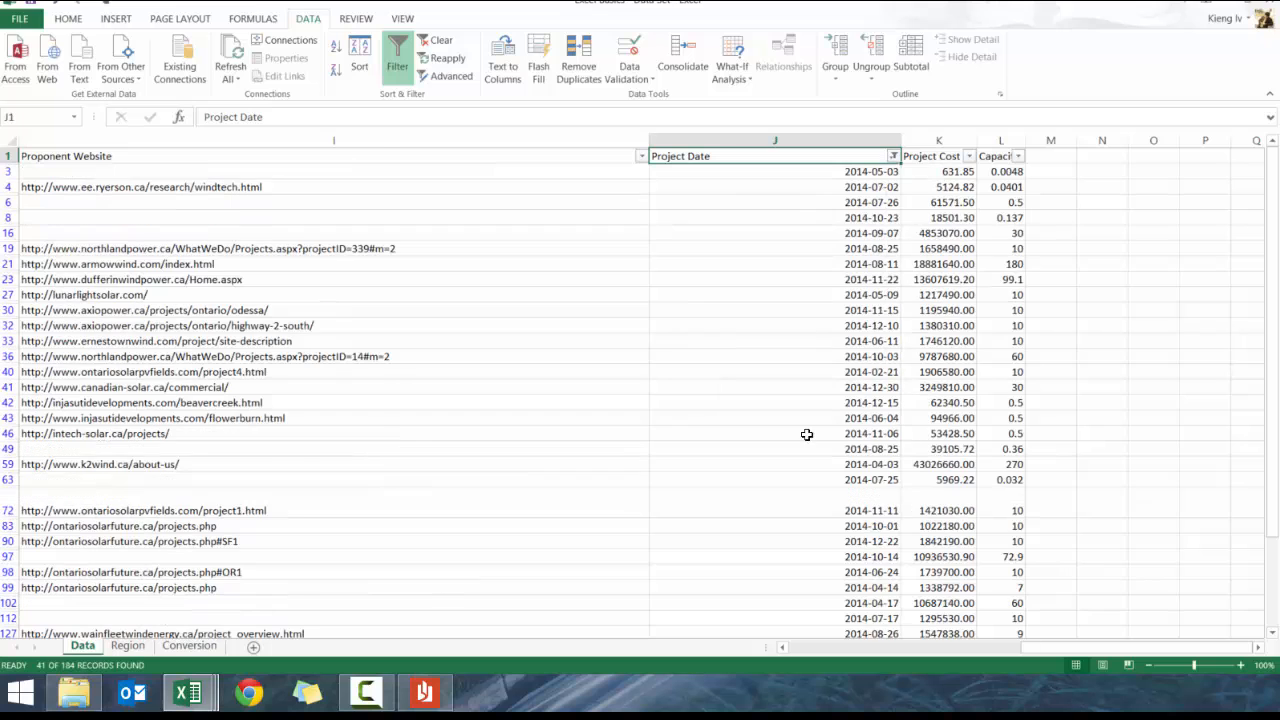
{"action": "scroll", "coordinate": [866, 240], "scroll_direction": "down", "scroll_amount": 2}
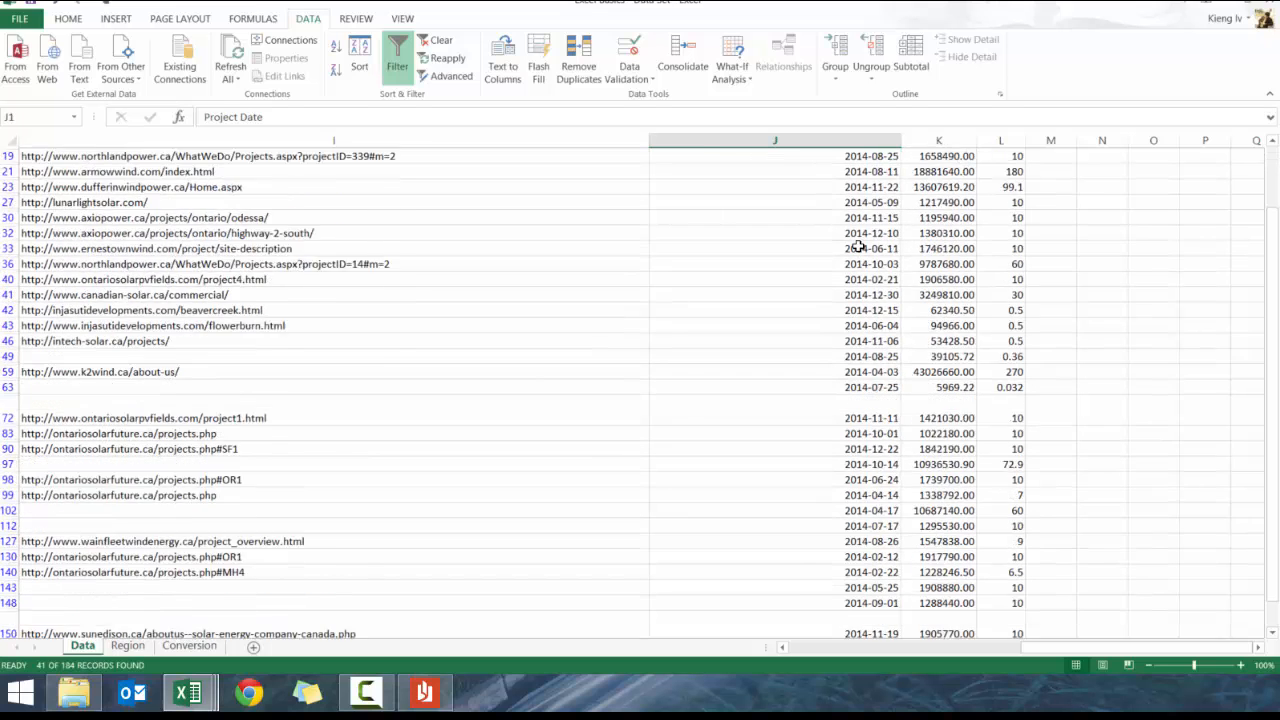
{"action": "scroll", "coordinate": [860, 235], "scroll_direction": "up", "scroll_amount": 2}
{"action": "left_click", "coordinate": [893, 156]}
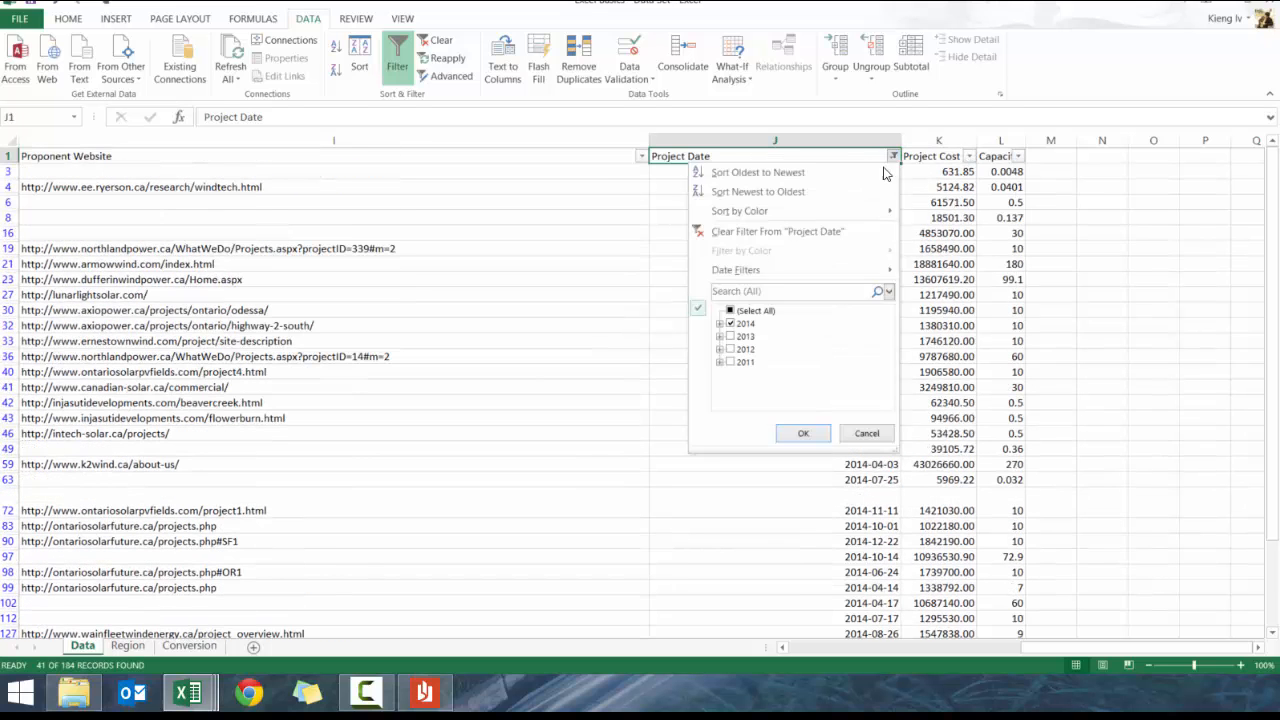
{"action": "left_click", "coordinate": [740, 313]}
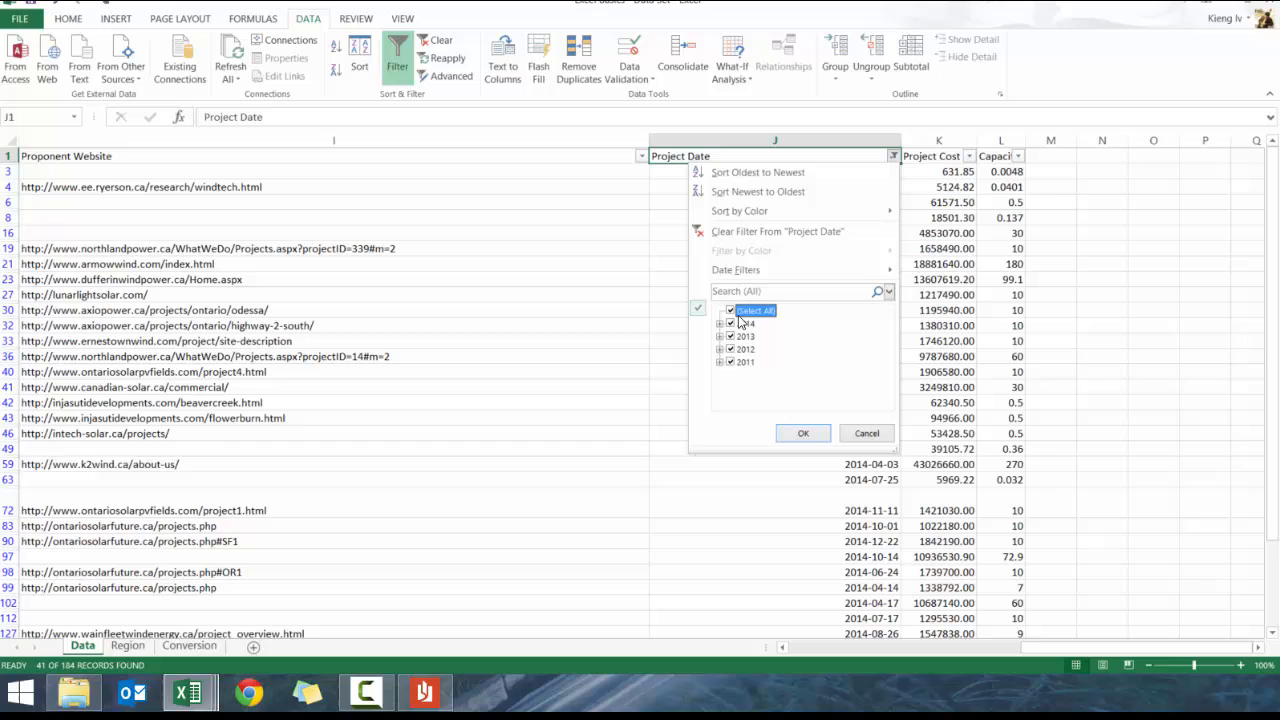
{"action": "left_click", "coordinate": [803, 433]}
{"action": "left_click", "coordinate": [938, 160]}
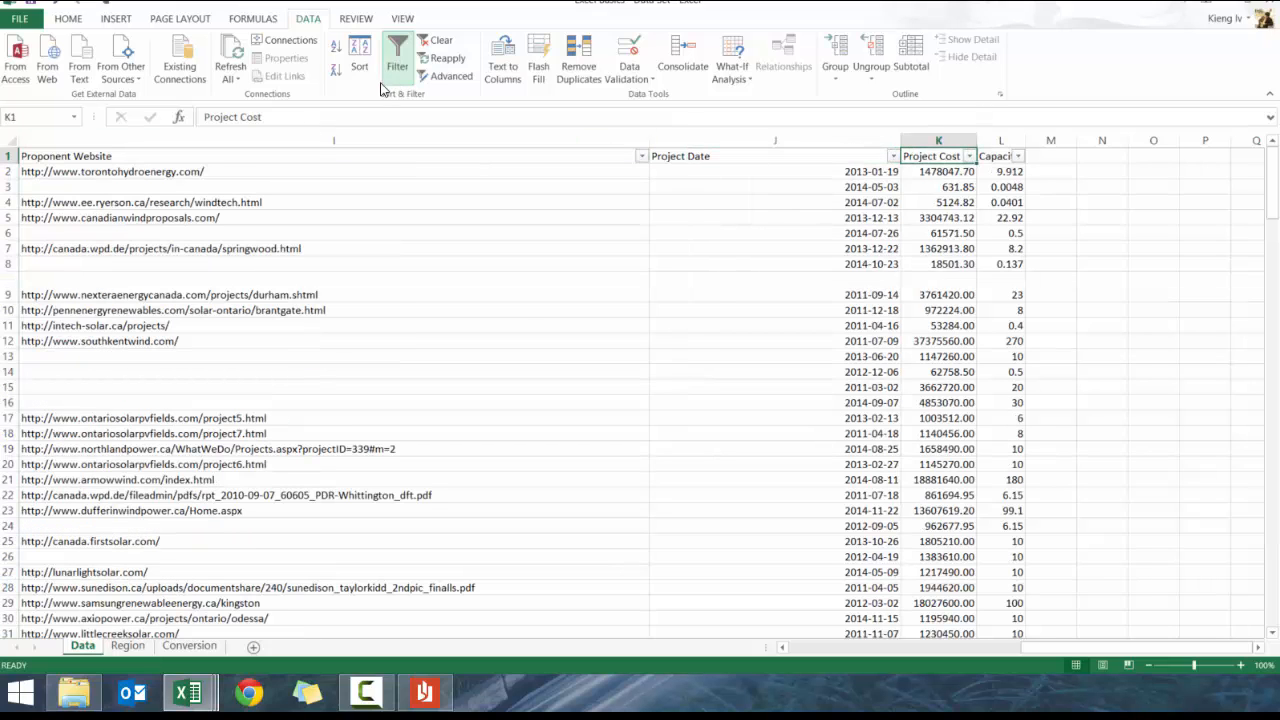
Filter Project Cost to values greater than 1000000, leaving 144 of 184 records
{"action": "left_click", "coordinate": [969, 157]}
{"action": "mouse_move", "coordinate": [933, 279]}
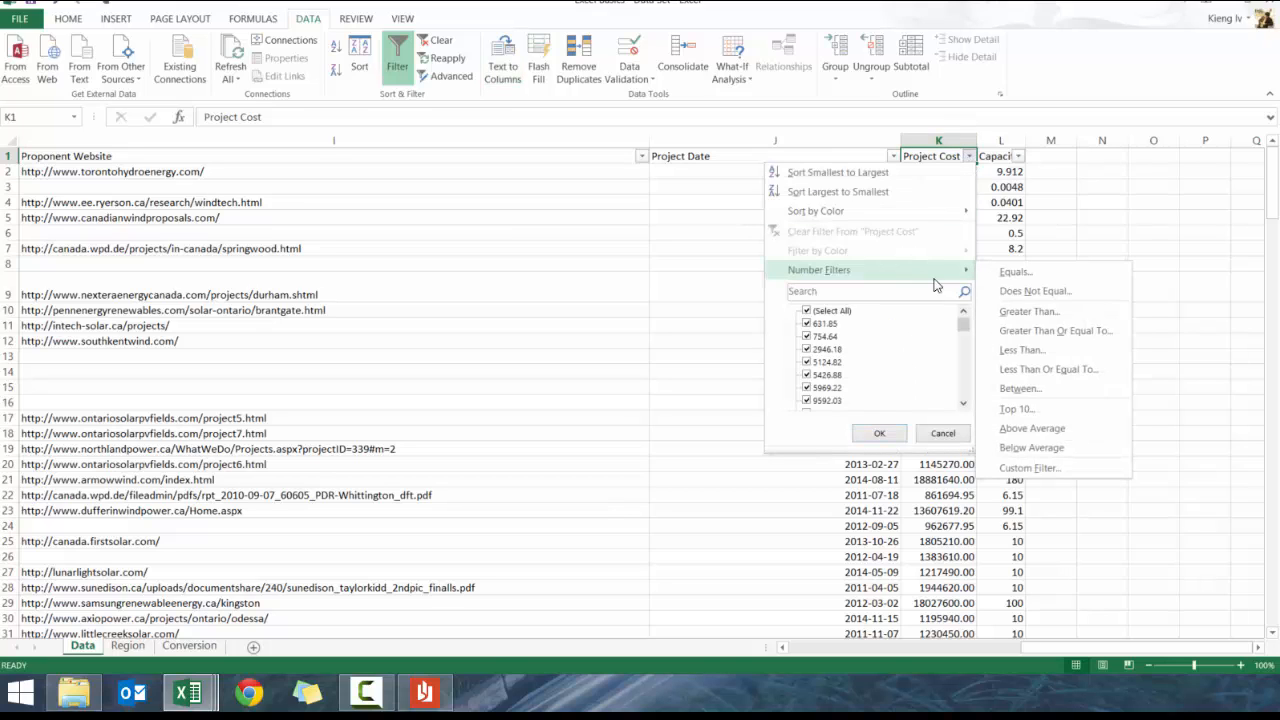
{"action": "left_click", "coordinate": [995, 311]}
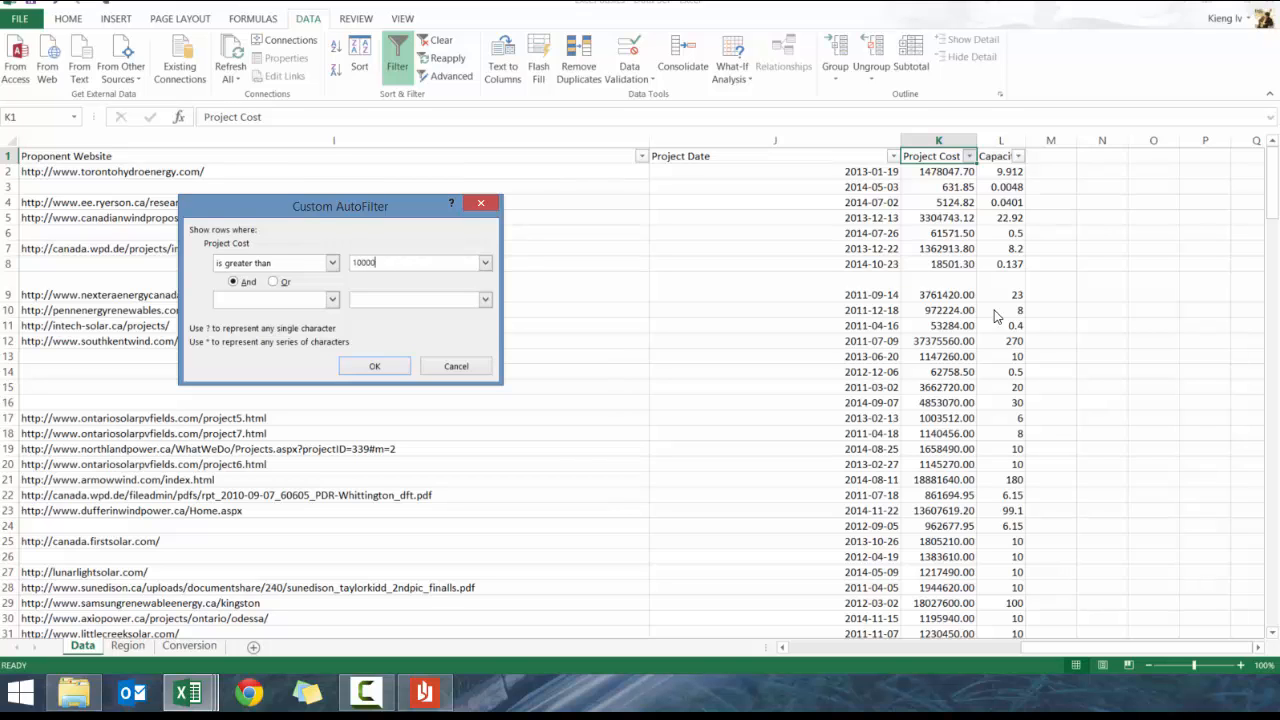
{"action": "type", "text": "1000000"}
{"action": "key", "text": "Return"}
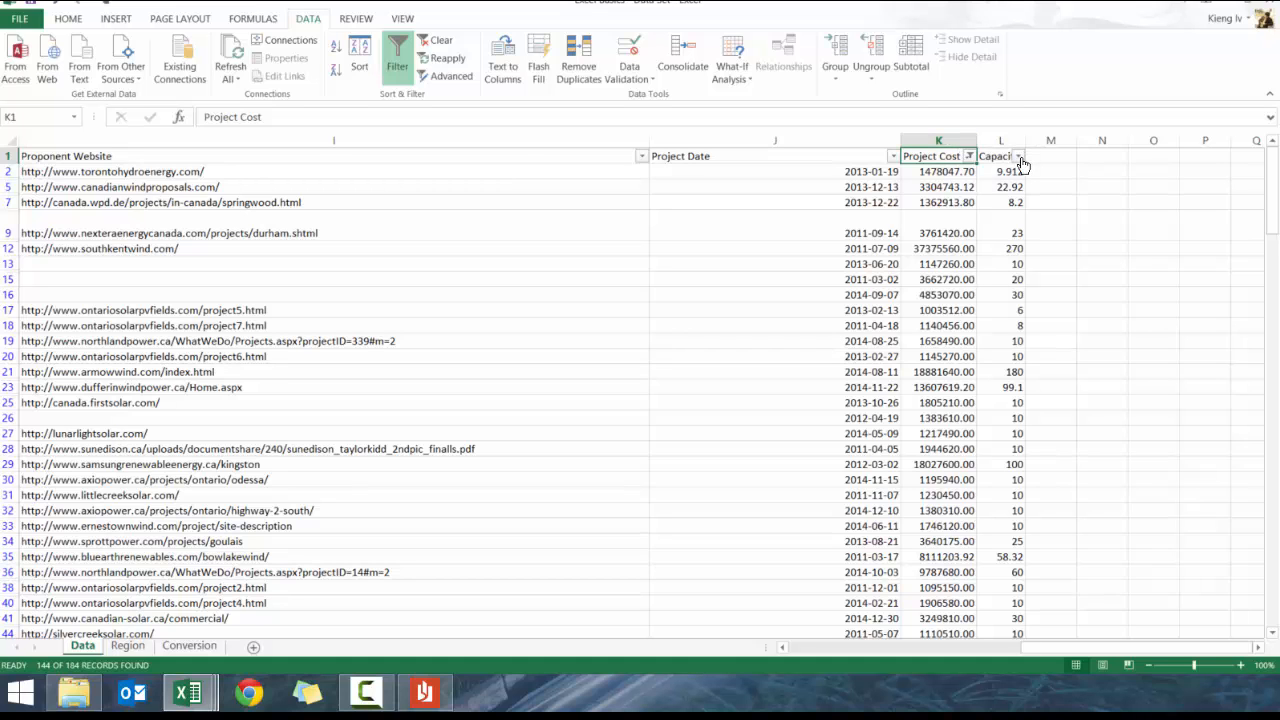
{"action": "left_click", "coordinate": [8, 233]}
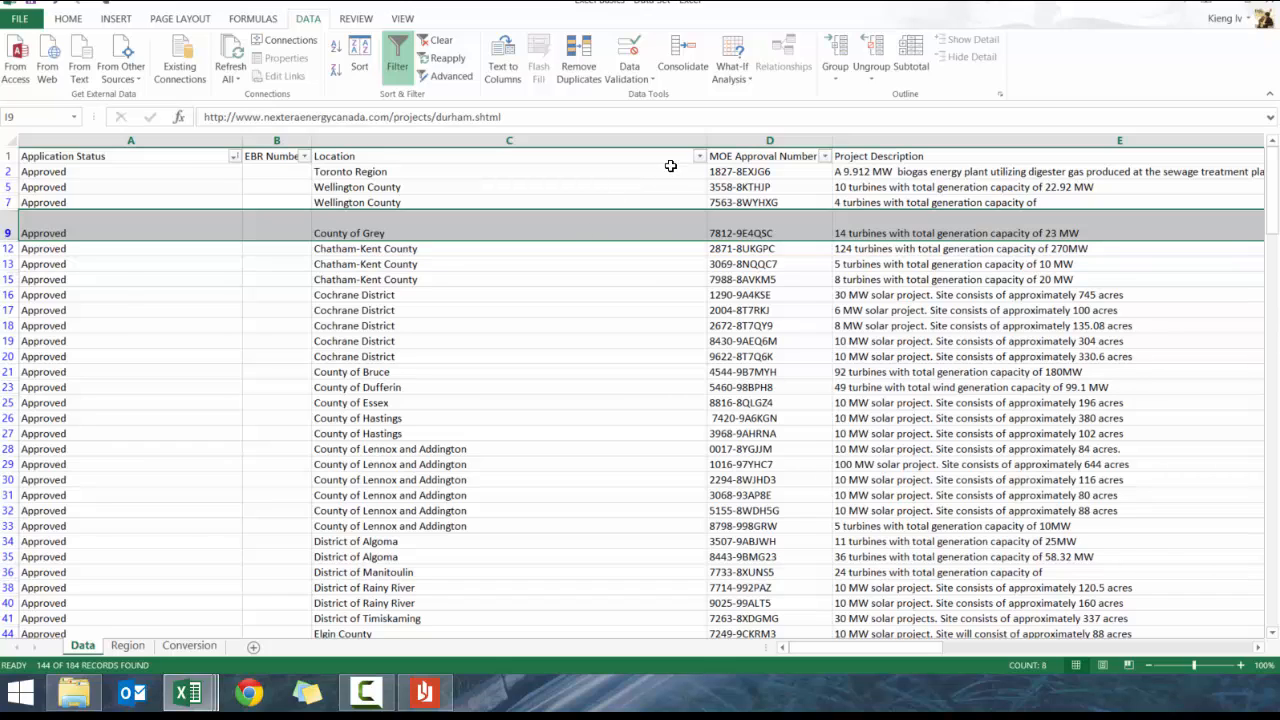
{"action": "left_click", "coordinate": [698, 156]}
{"action": "left_click", "coordinate": [560, 311]}
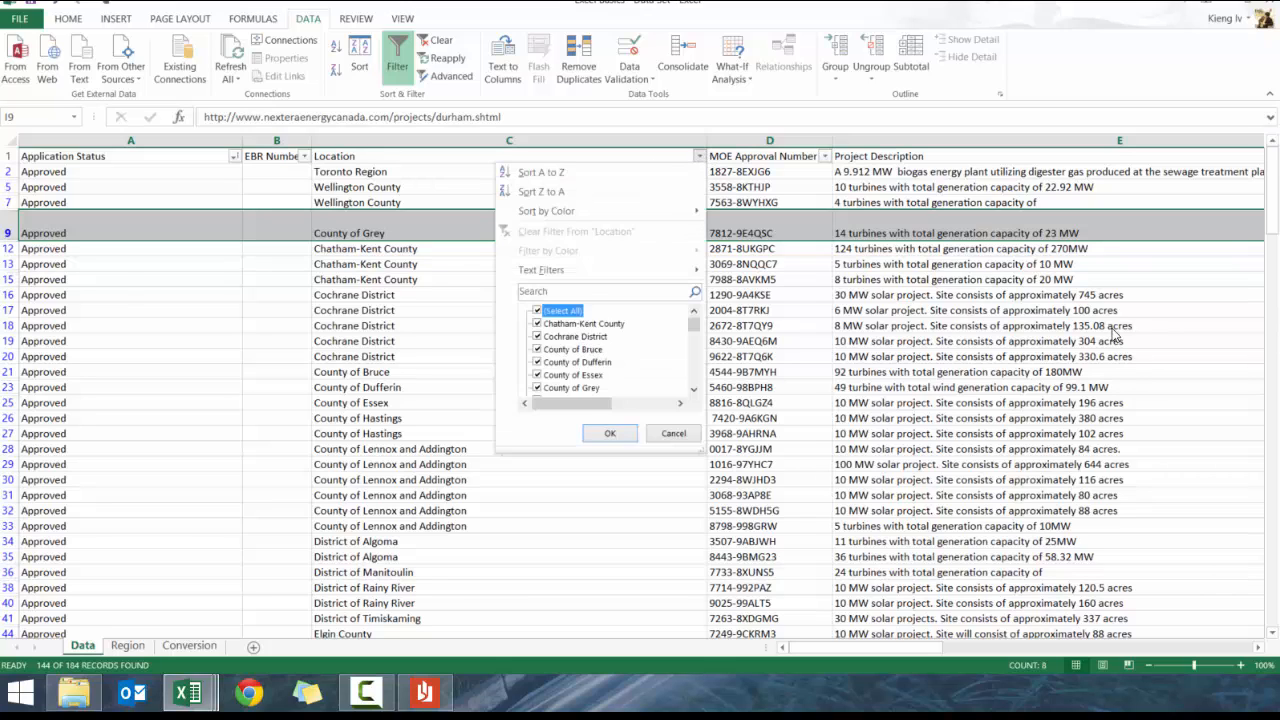
{"action": "left_click", "coordinate": [601, 363]}
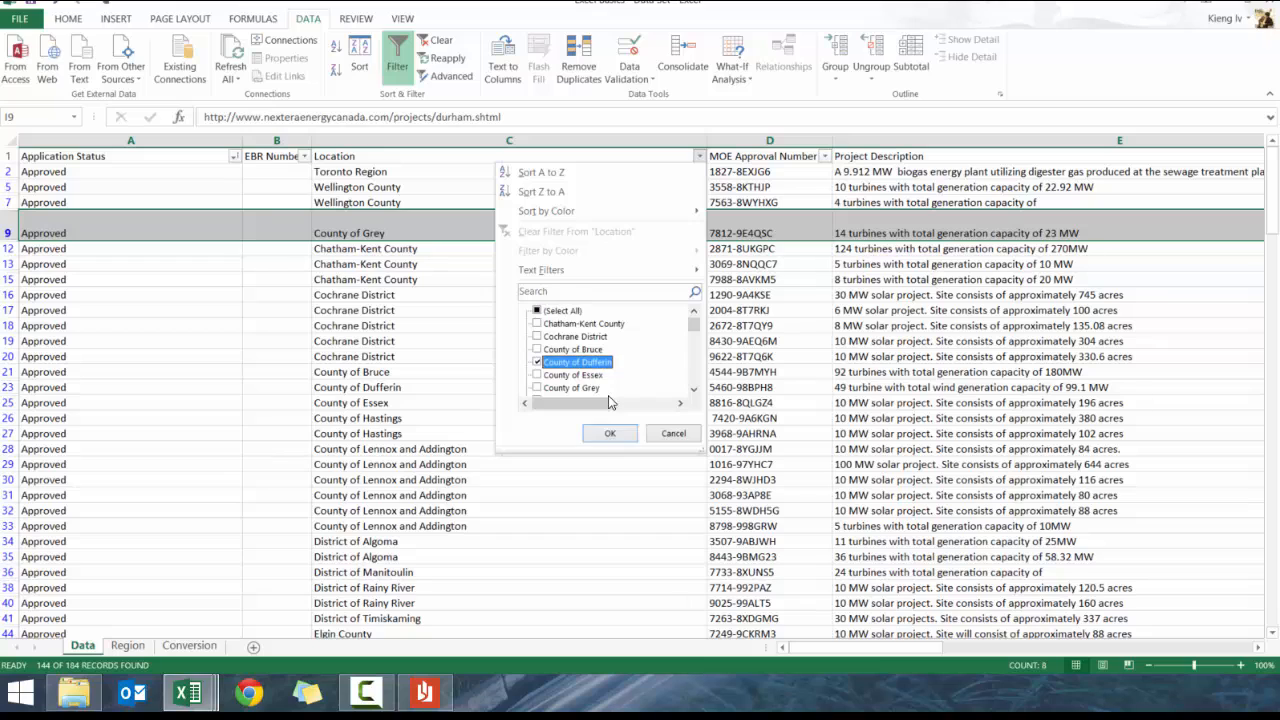
{"action": "left_click", "coordinate": [617, 434]}
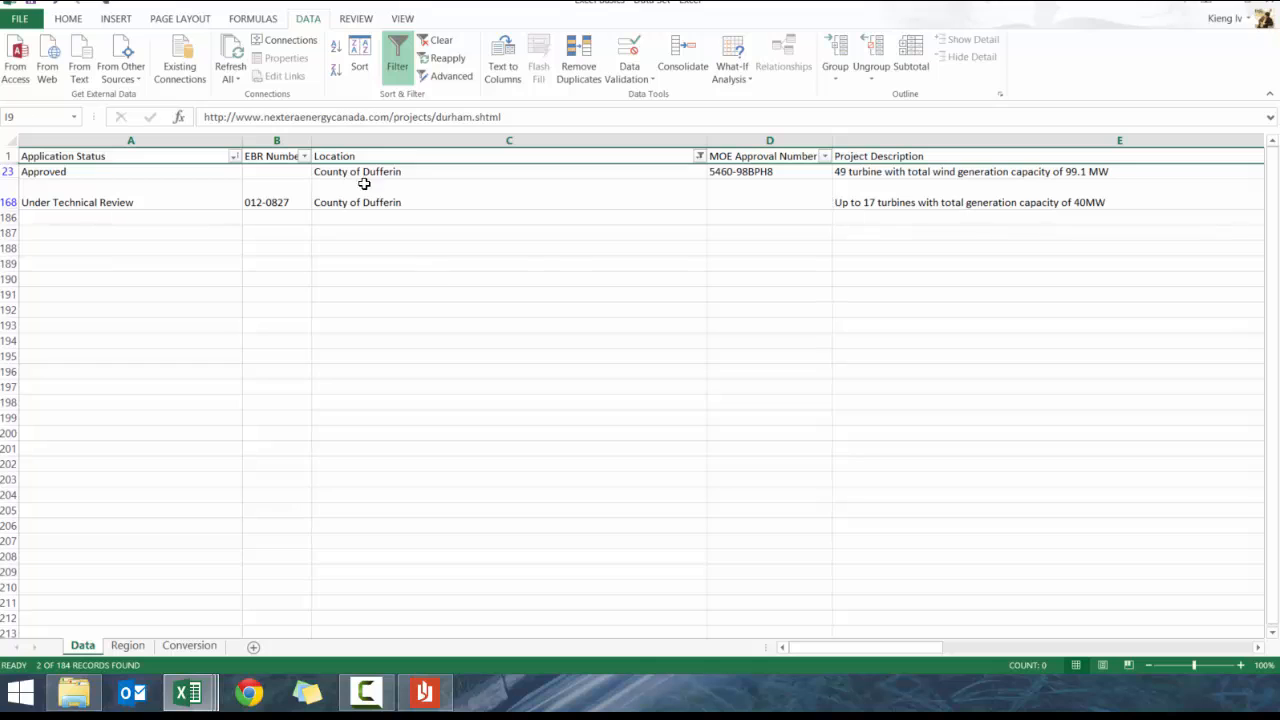
{"action": "left_click", "coordinate": [699, 156]}
{"action": "left_click", "coordinate": [537, 310]}
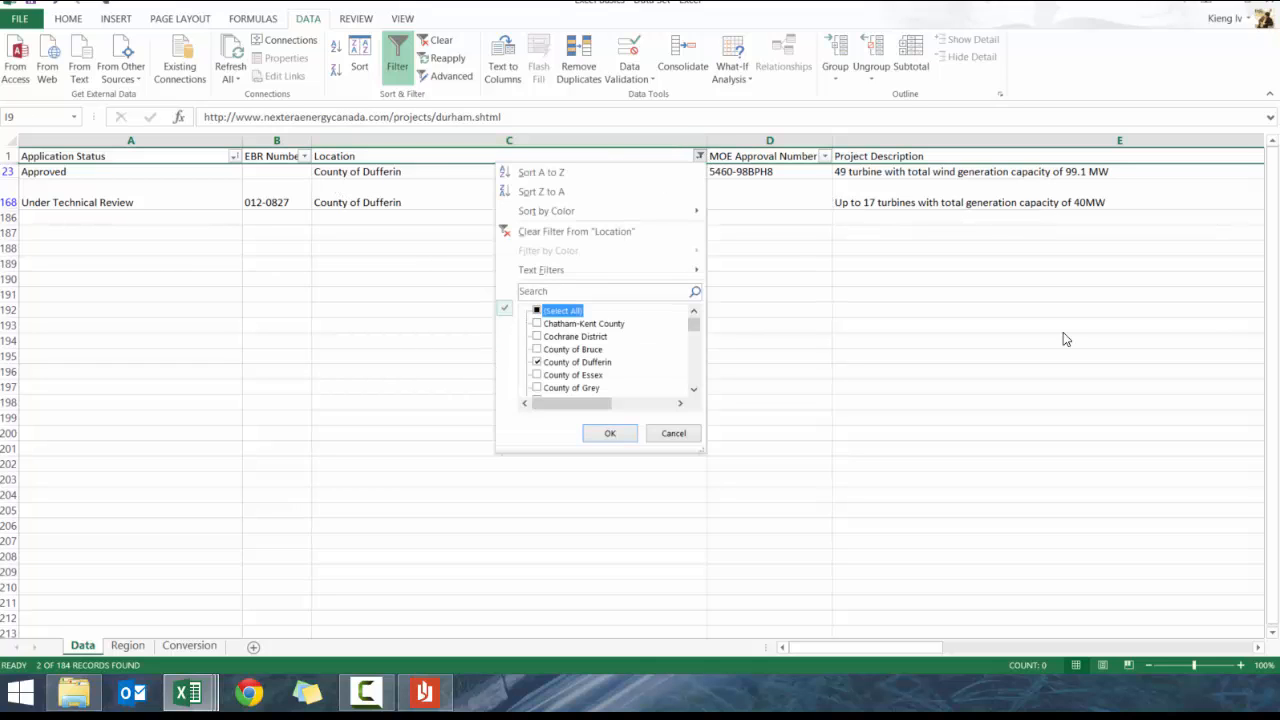
{"action": "left_click", "coordinate": [608, 430]}
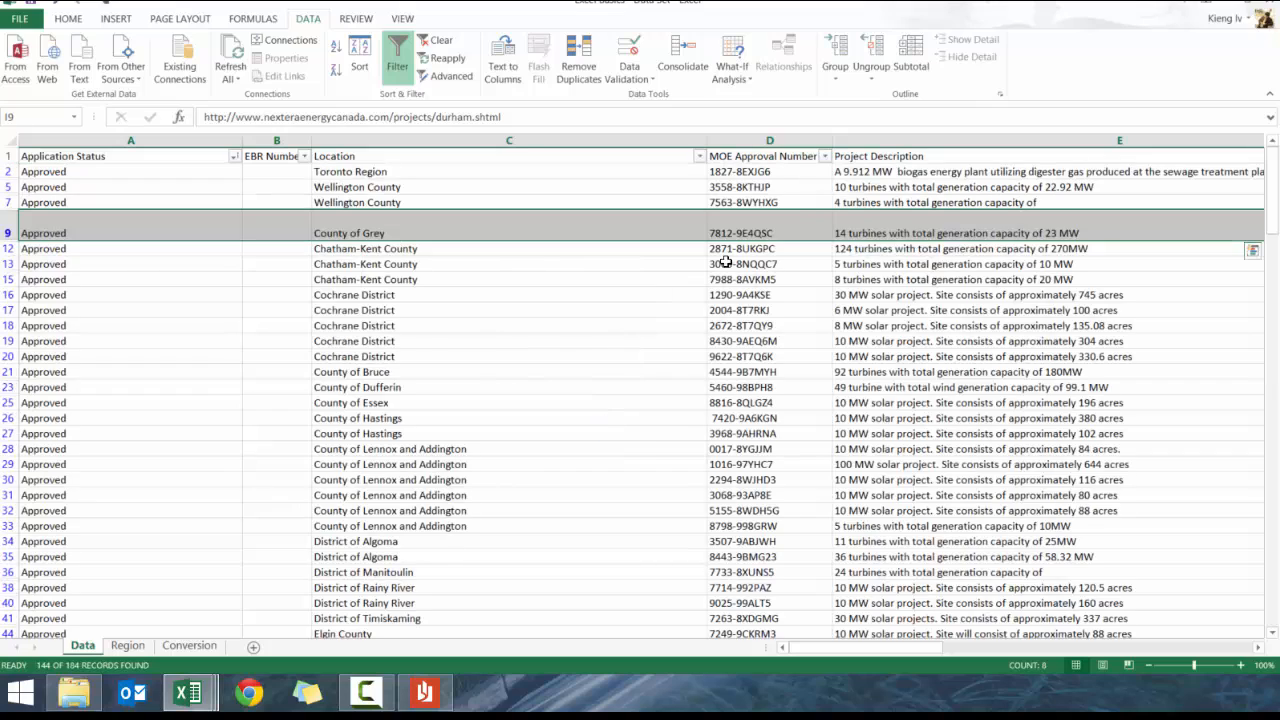
Clear the Project Cost filter so all projects show, and return to cell A1
{"action": "left_click_drag", "start_coordinate": [994, 200], "coordinate": [955, 236]}
{"action": "left_click", "coordinate": [969, 156]}
{"action": "left_click", "coordinate": [800, 312]}
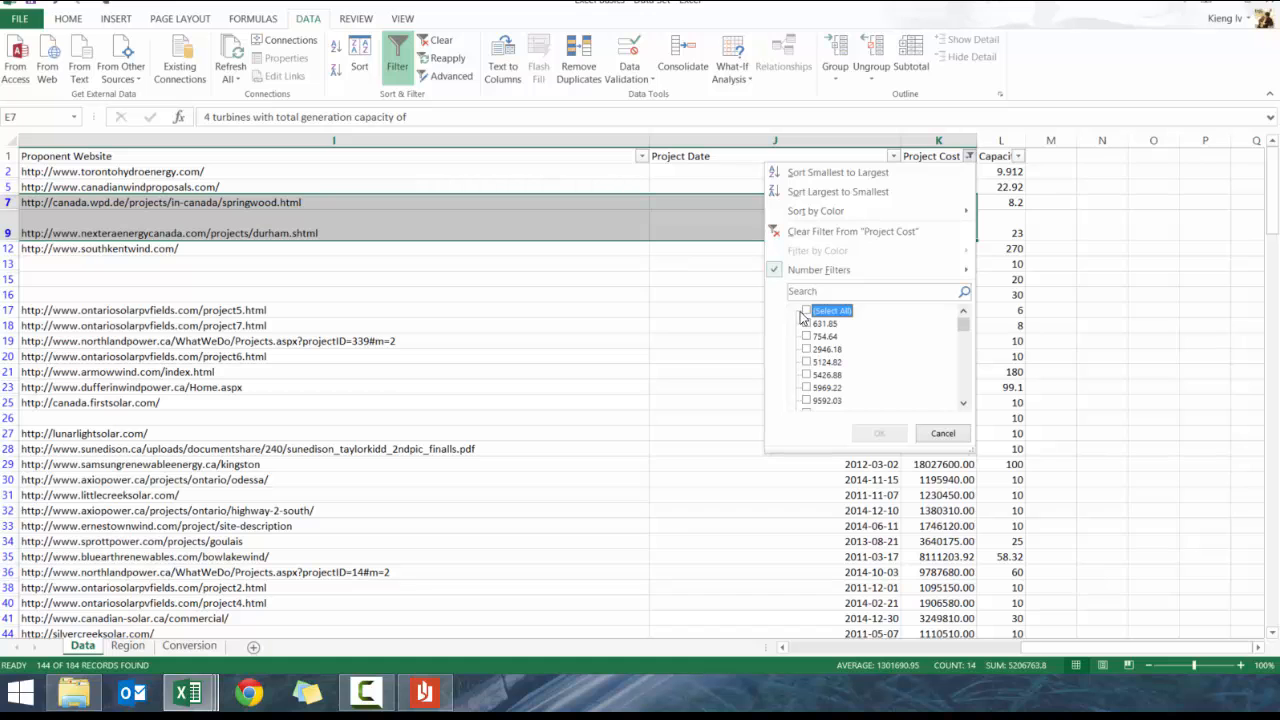
{"action": "left_click", "coordinate": [807, 312]}
{"action": "left_click", "coordinate": [879, 433]}
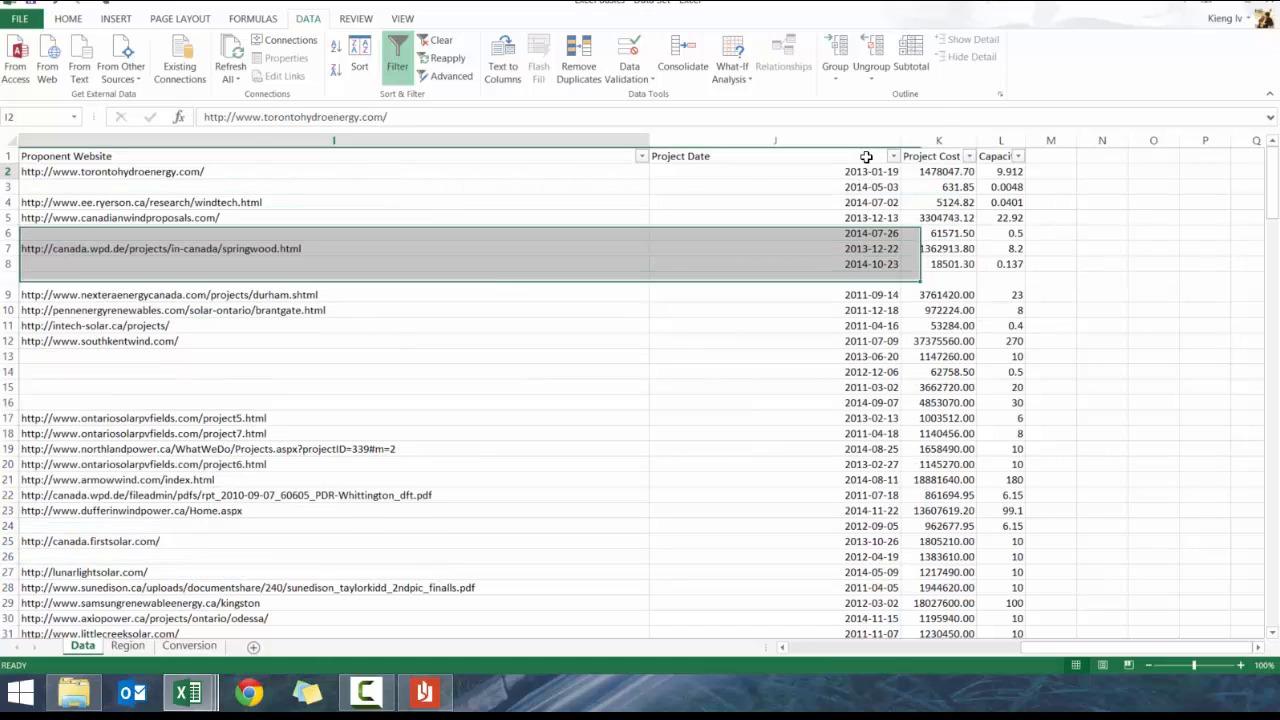
{"action": "key", "text": "ctrl+Up"}
{"action": "key", "text": "ctrl+Left"}
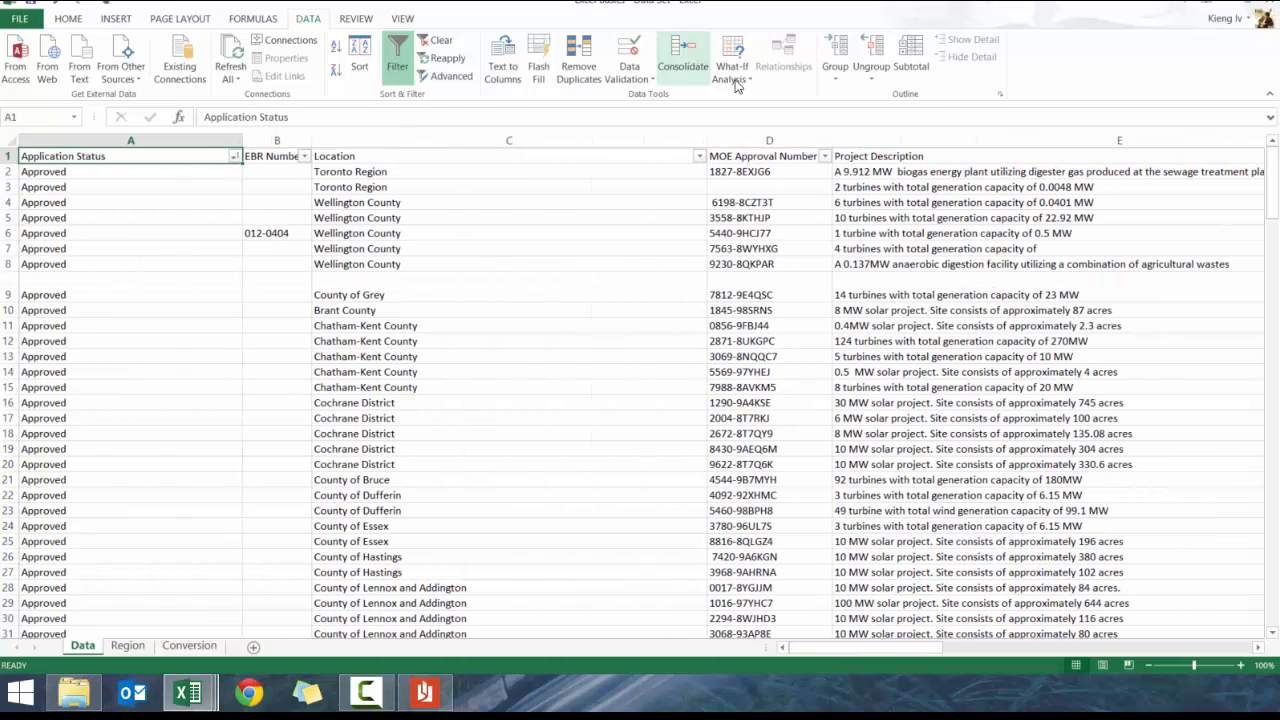
Filter Location to entries containing 'District', showing 21 of 184 records
{"action": "left_click", "coordinate": [699, 156]}
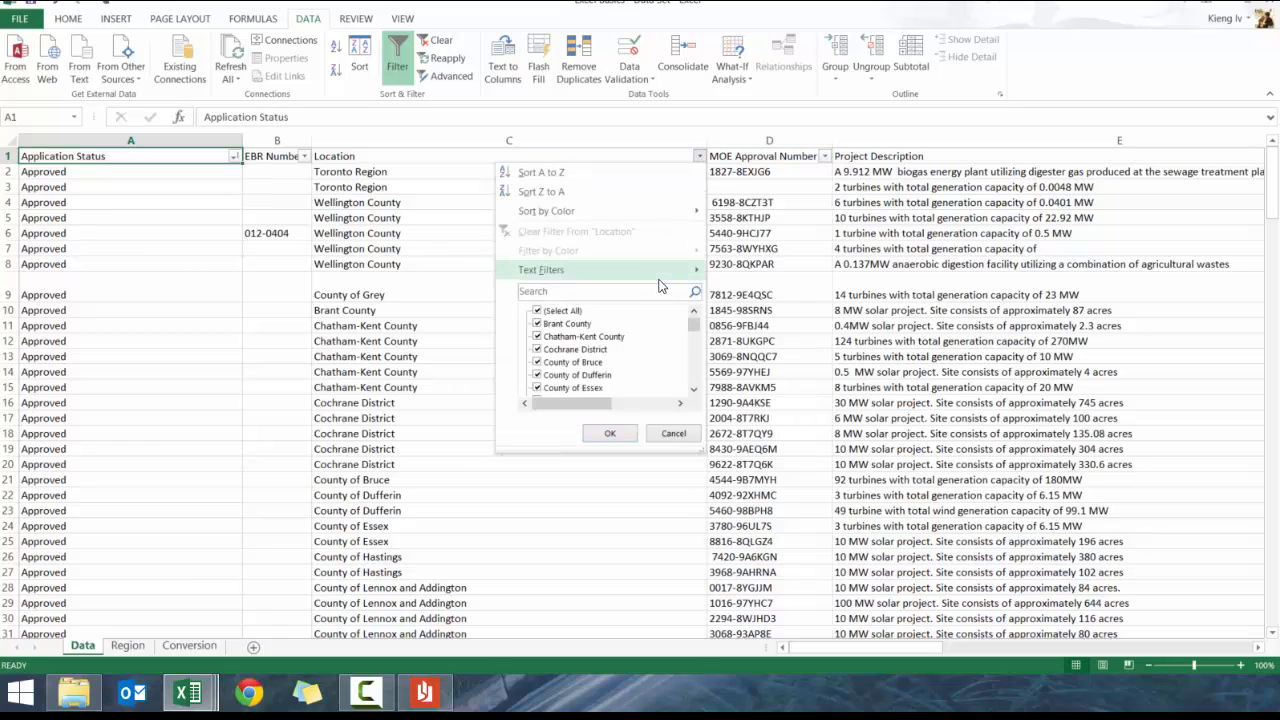
{"action": "mouse_move", "coordinate": [660, 272]}
{"action": "left_click", "coordinate": [752, 351]}
{"action": "type", "text": "istrict"}
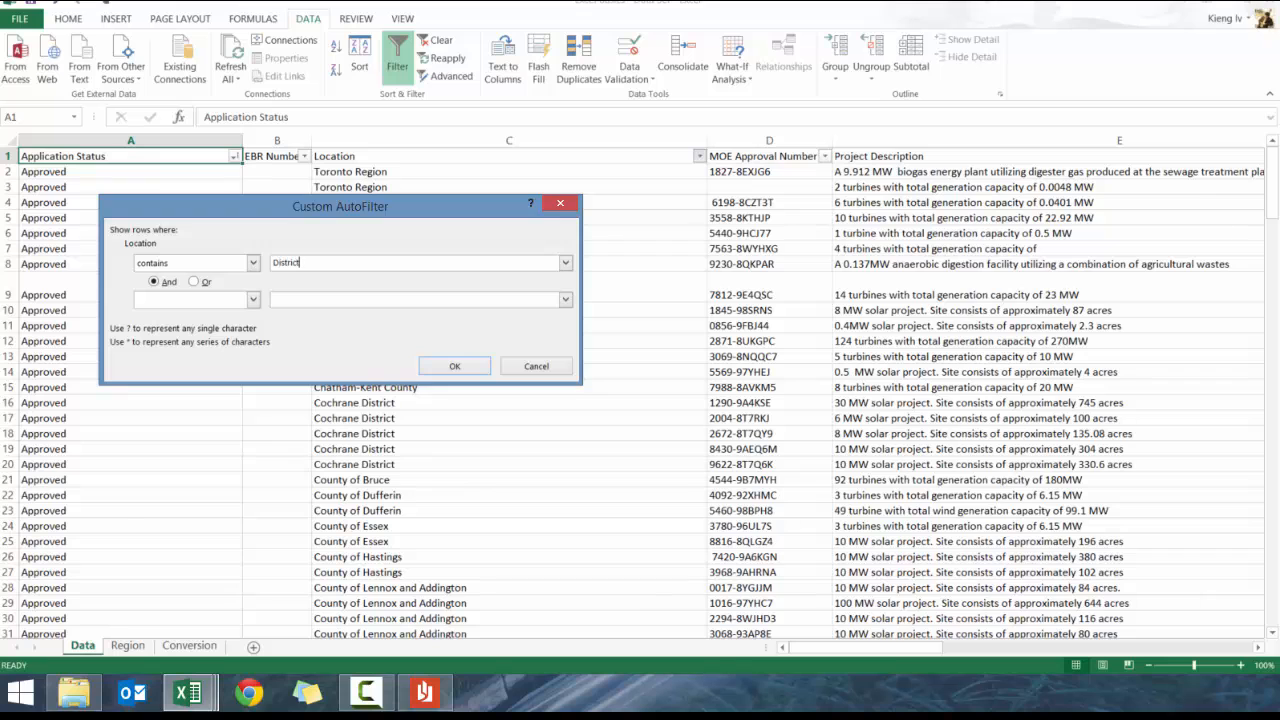
{"action": "key", "text": "Return"}
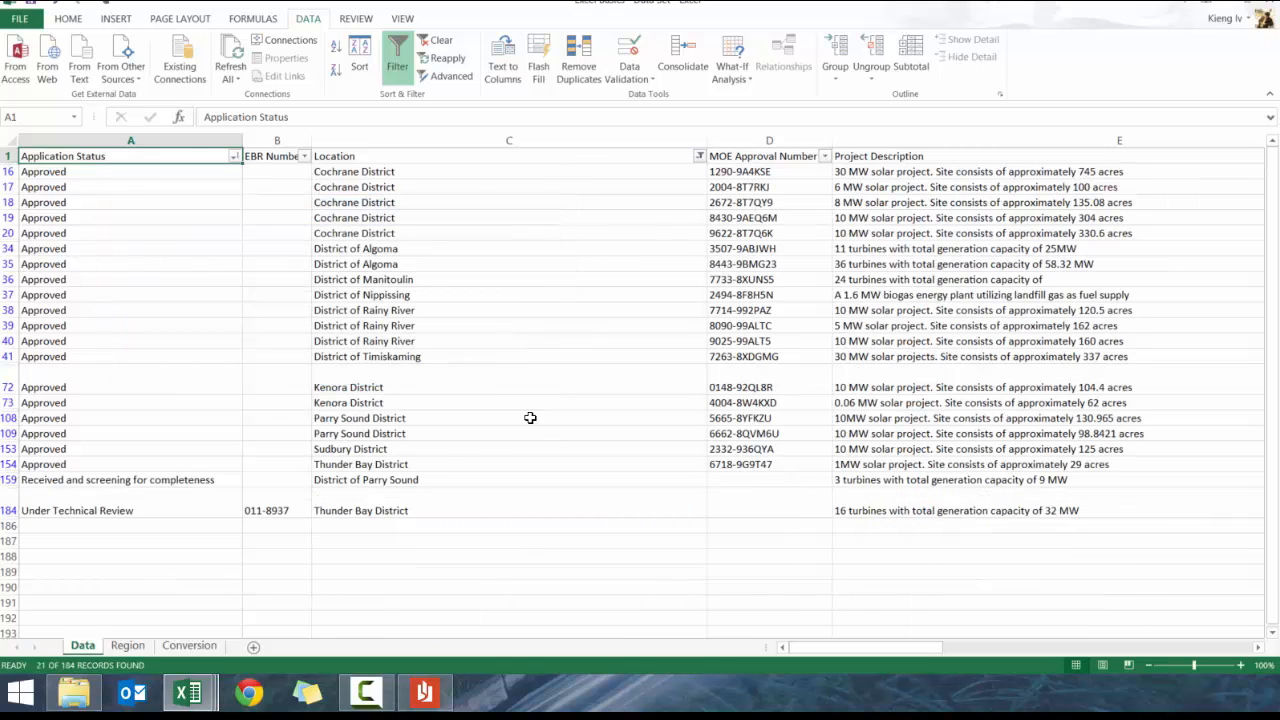
{"action": "left_click_drag", "start_coordinate": [386, 171], "coordinate": [394, 510]}
{"action": "left_click_drag", "start_coordinate": [537, 249], "coordinate": [540, 233]}
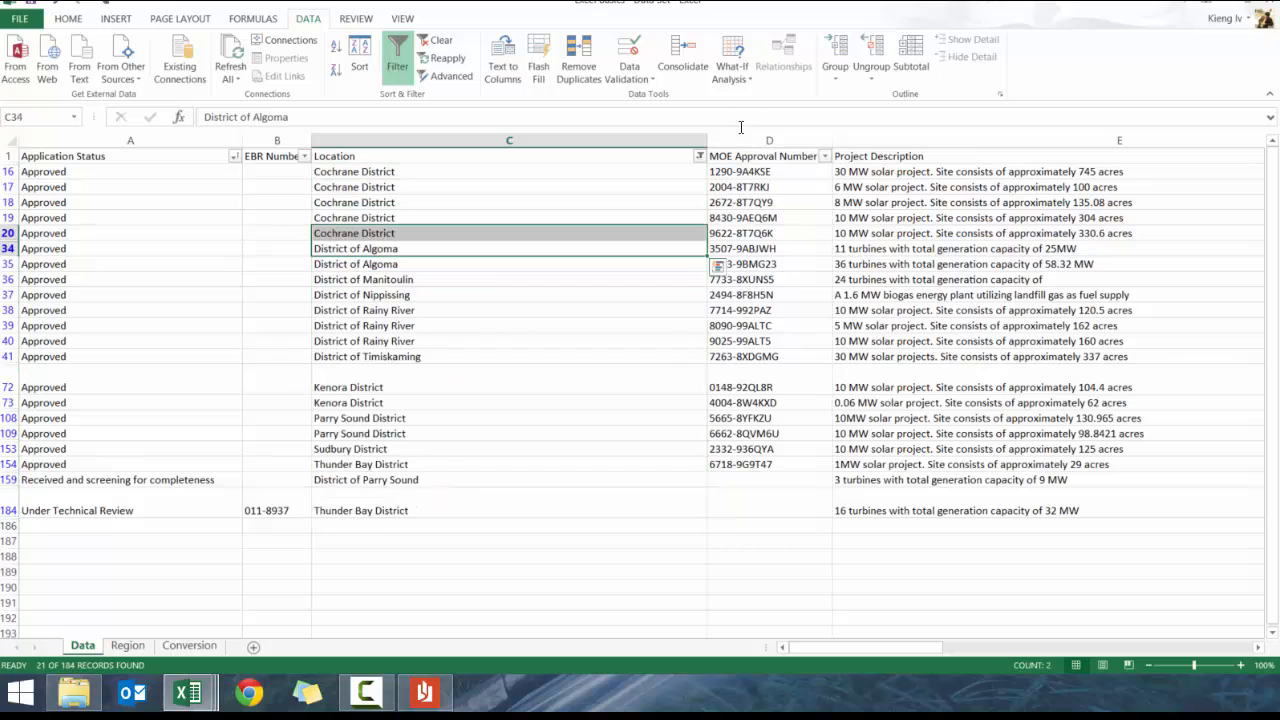
{"action": "left_click", "coordinate": [699, 156]}
{"action": "mouse_move", "coordinate": [620, 270]}
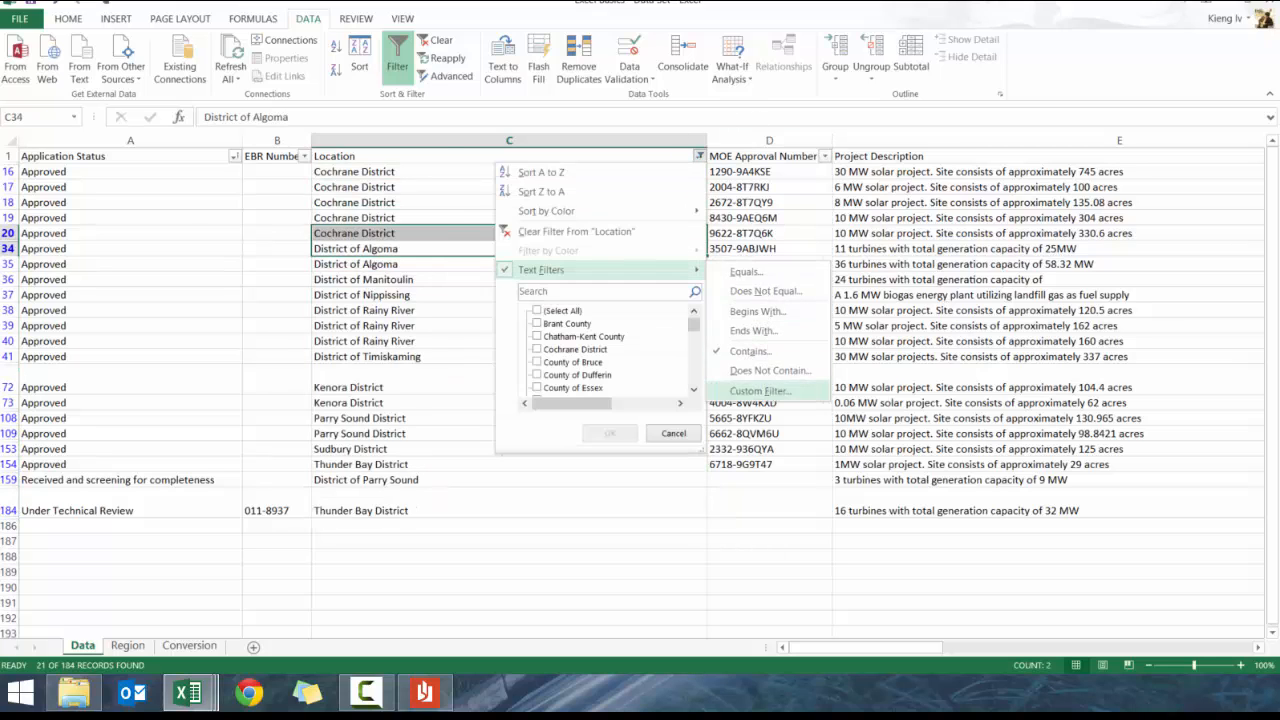
{"action": "left_click", "coordinate": [760, 390]}
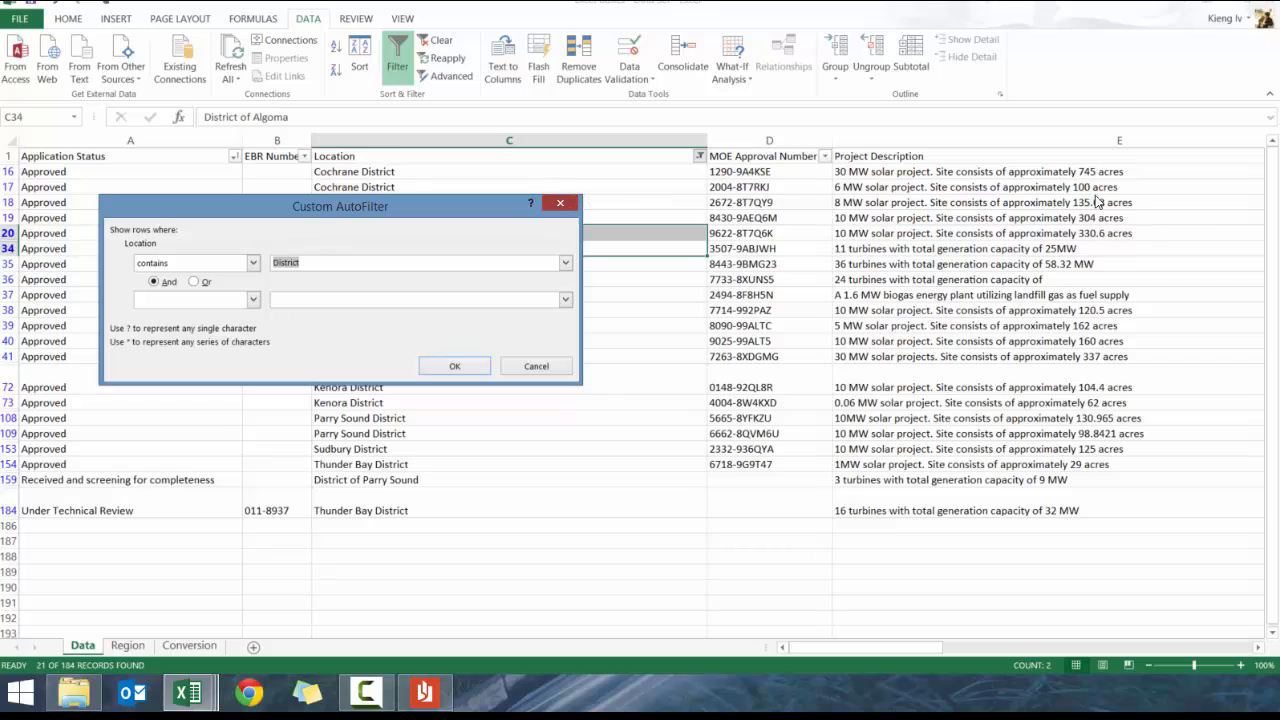
{"action": "left_click", "coordinate": [560, 203]}
{"action": "left_click", "coordinate": [699, 156]}
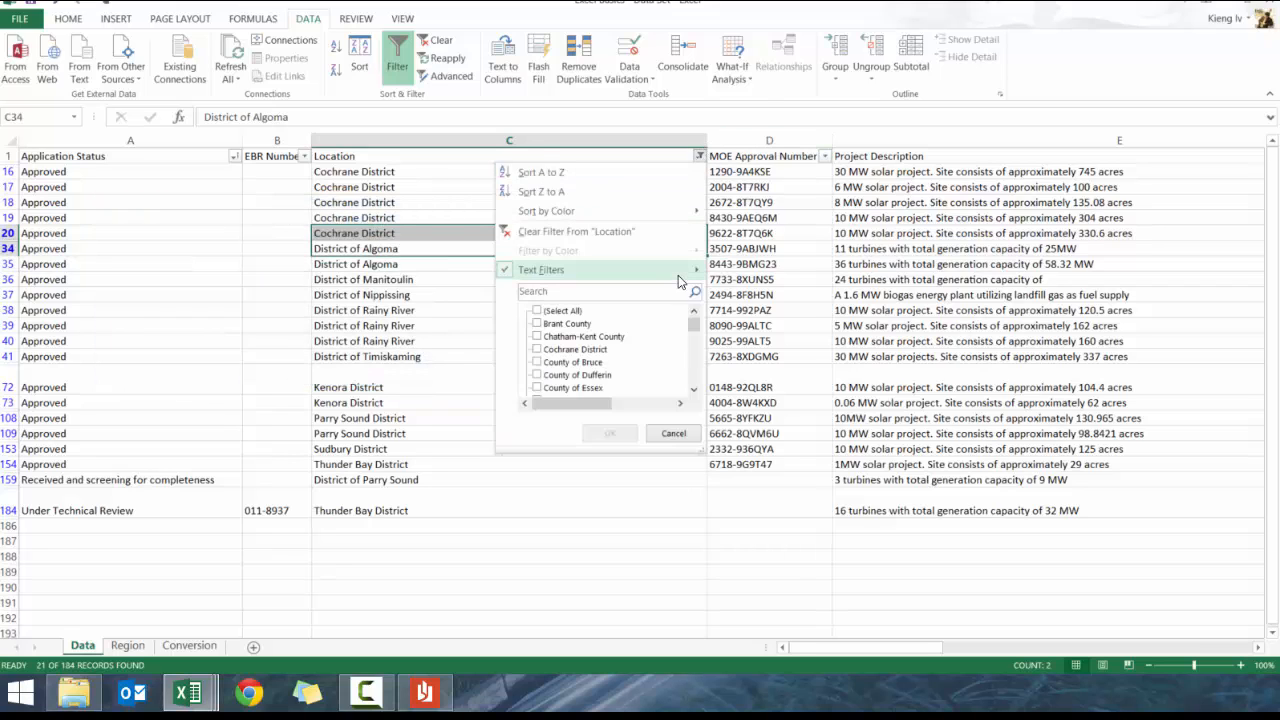
{"action": "mouse_move", "coordinate": [690, 270]}
{"action": "left_click", "coordinate": [760, 390]}
{"action": "left_click", "coordinate": [253, 262]}
{"action": "left_click_drag", "start_coordinate": [255, 307], "coordinate": [255, 274]}
{"action": "left_click", "coordinate": [216, 288]}
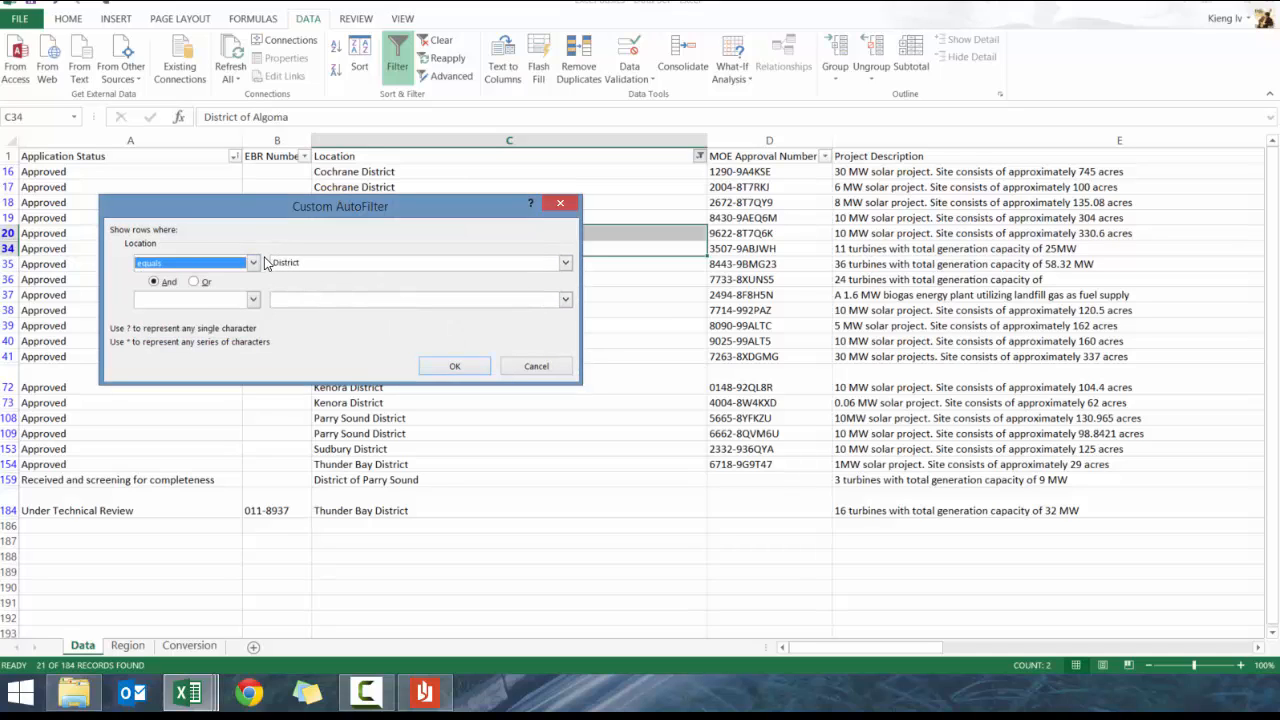
{"action": "left_click", "coordinate": [253, 263]}
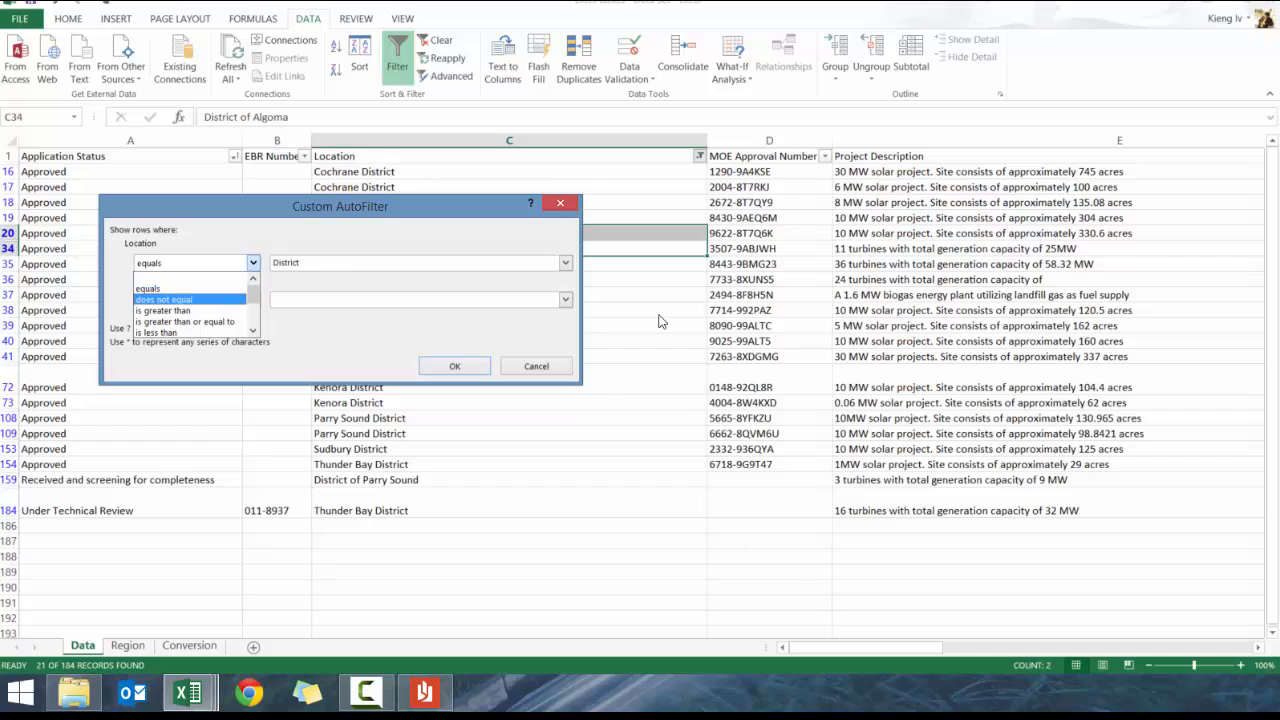
{"action": "left_click", "coordinate": [221, 300]}
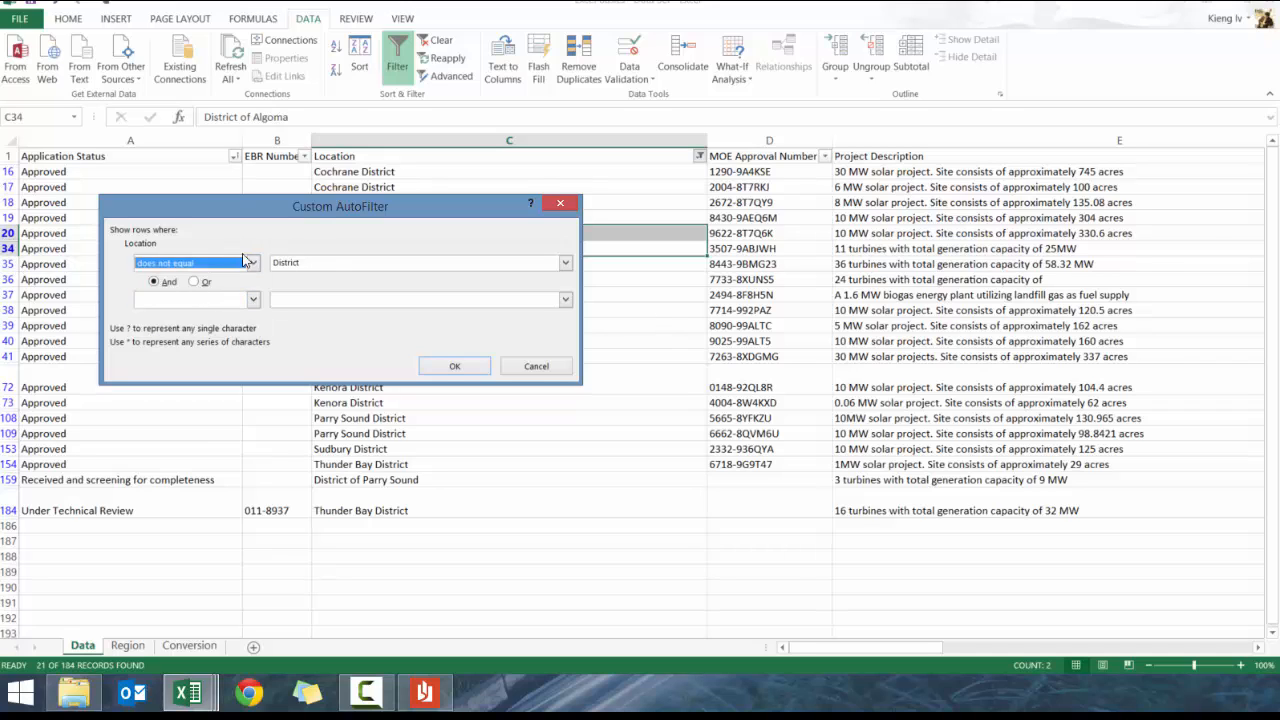
{"action": "left_click", "coordinate": [254, 265]}
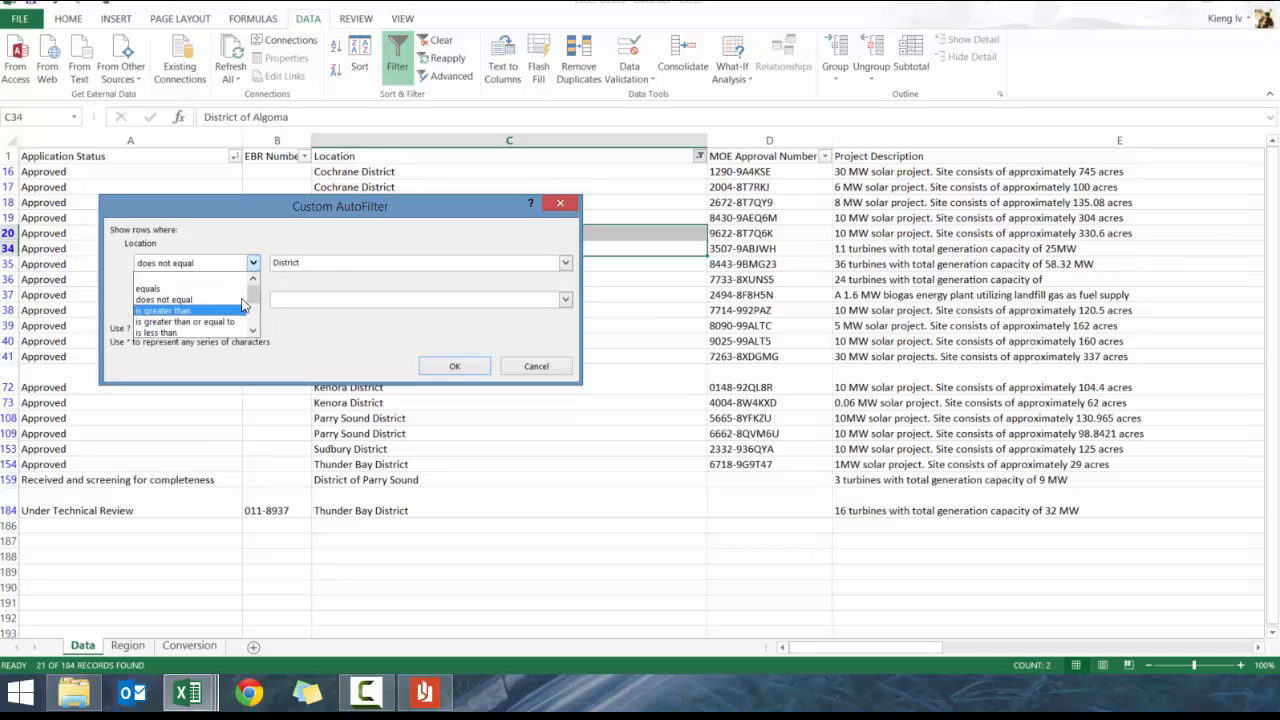
{"action": "left_click_drag", "start_coordinate": [252, 292], "coordinate": [253, 311]}
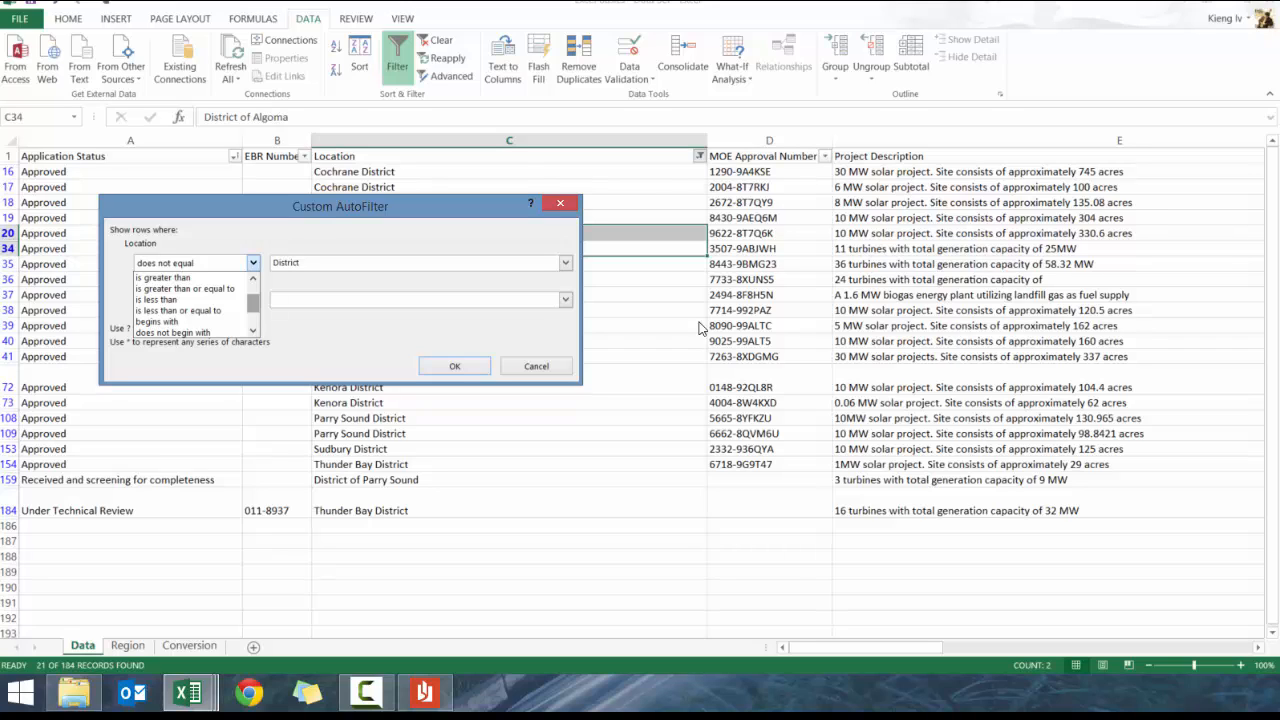
{"action": "scroll", "coordinate": [701, 332], "scroll_direction": "down", "scroll_amount": 1}
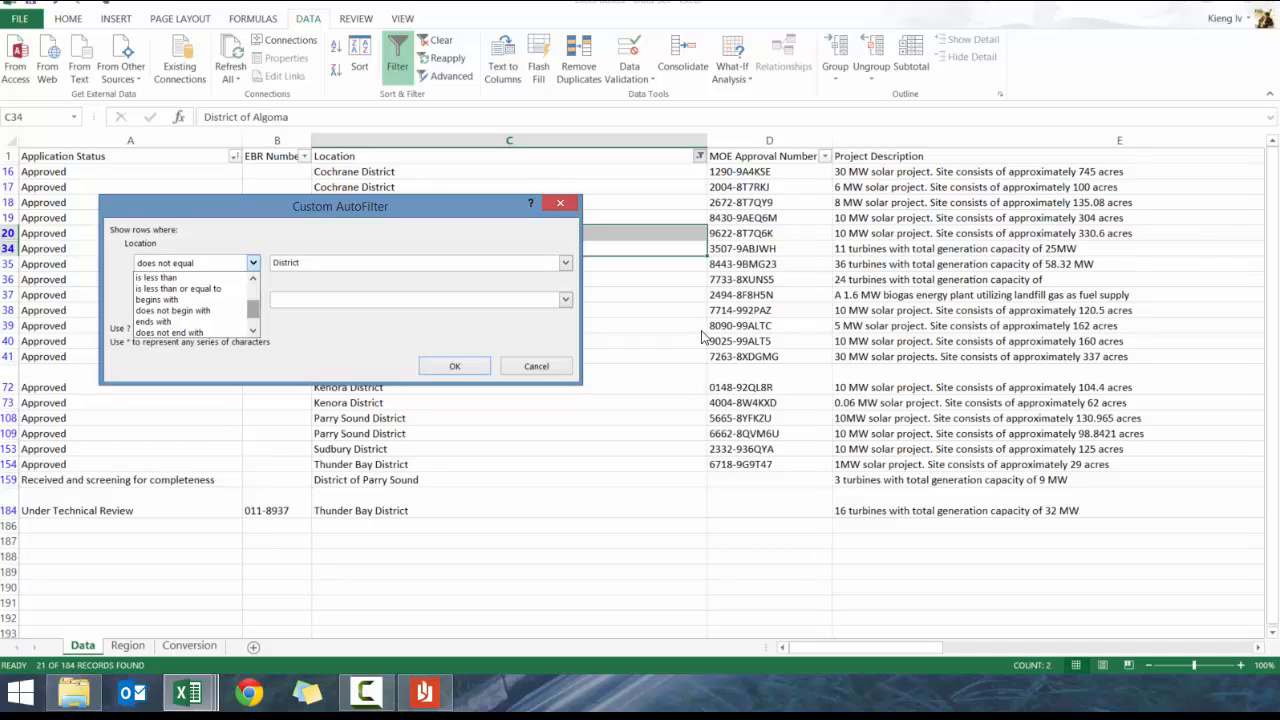
{"action": "scroll", "coordinate": [255, 320], "scroll_direction": "down", "scroll_amount": 1}
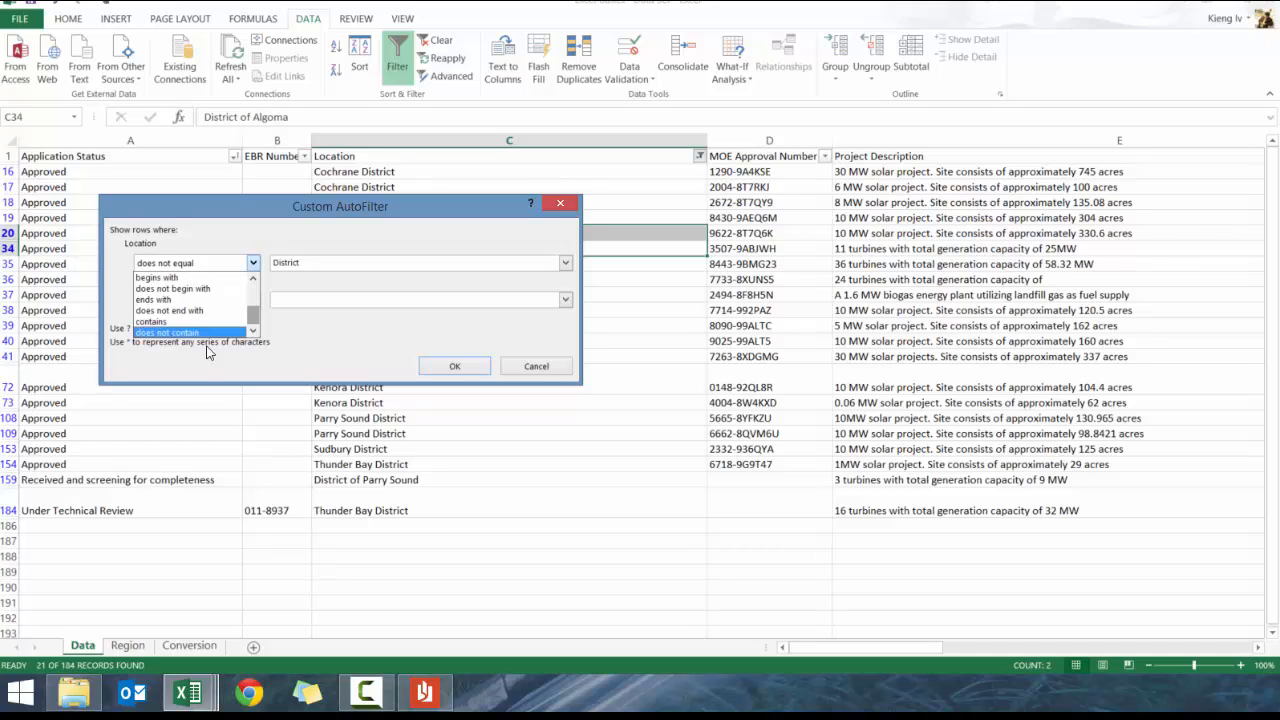
{"action": "left_click", "coordinate": [542, 373]}
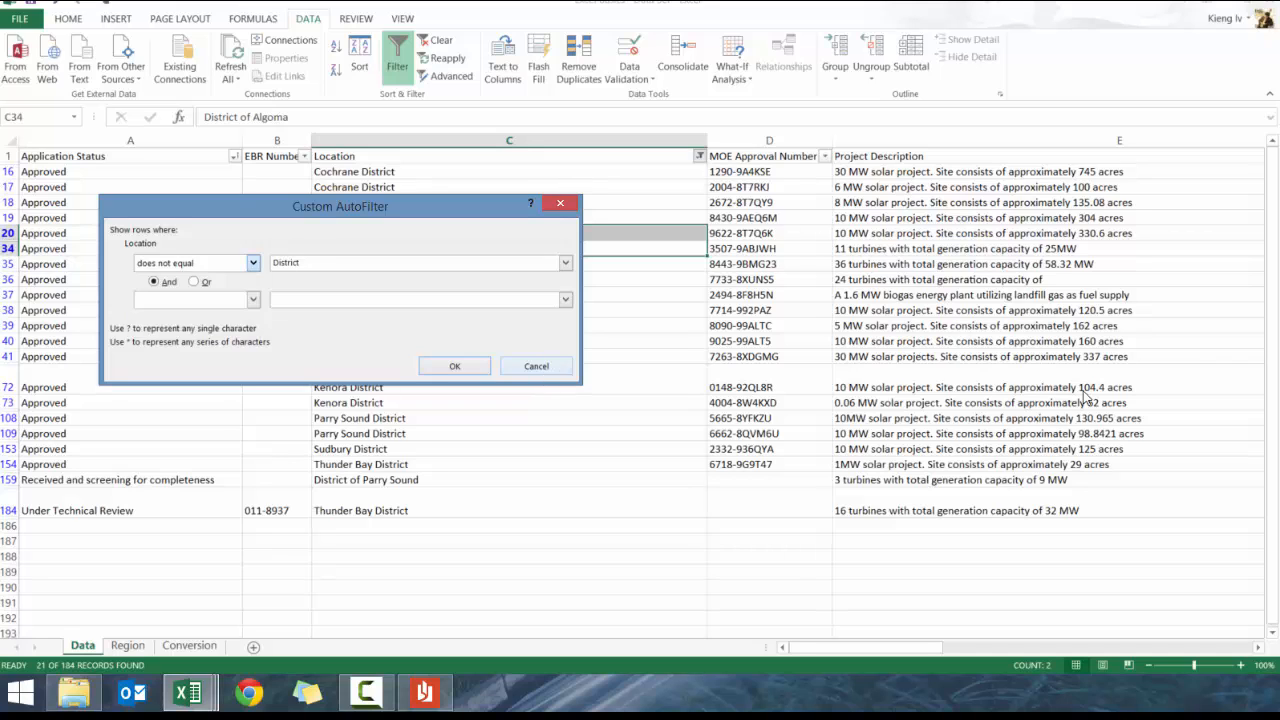
{"action": "left_click", "coordinate": [540, 370]}
{"action": "left_click", "coordinate": [464, 160]}
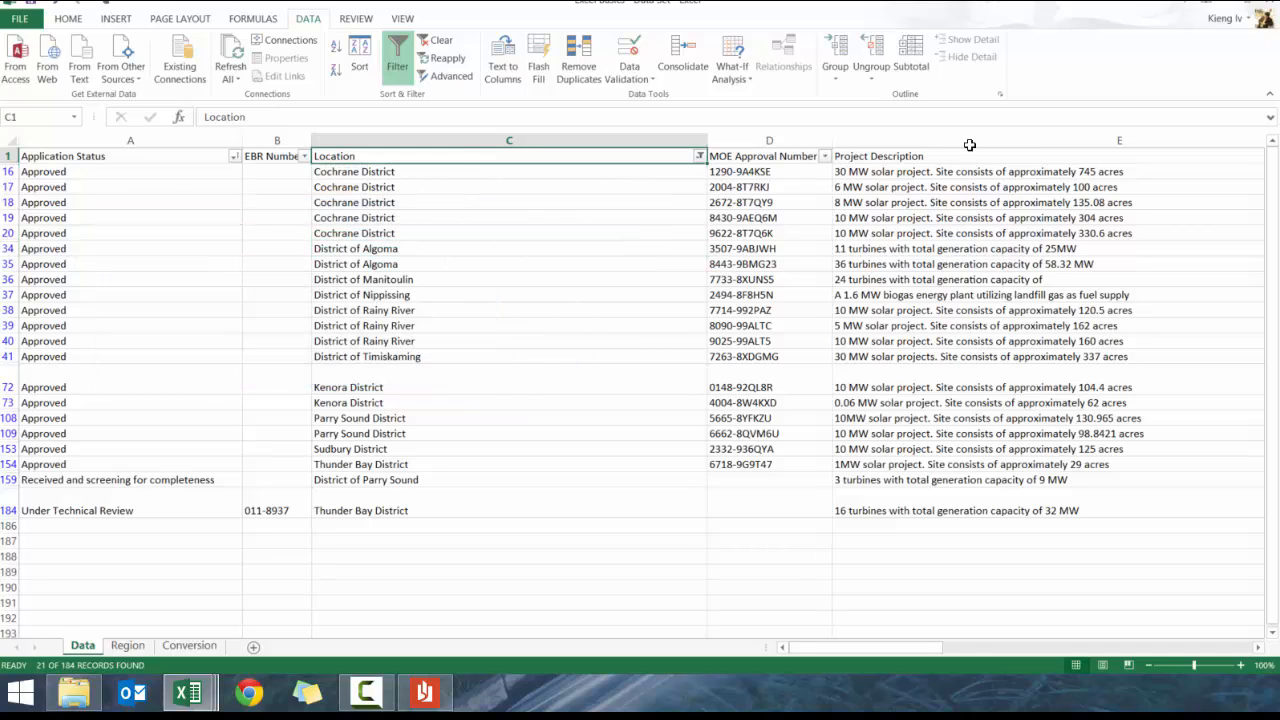